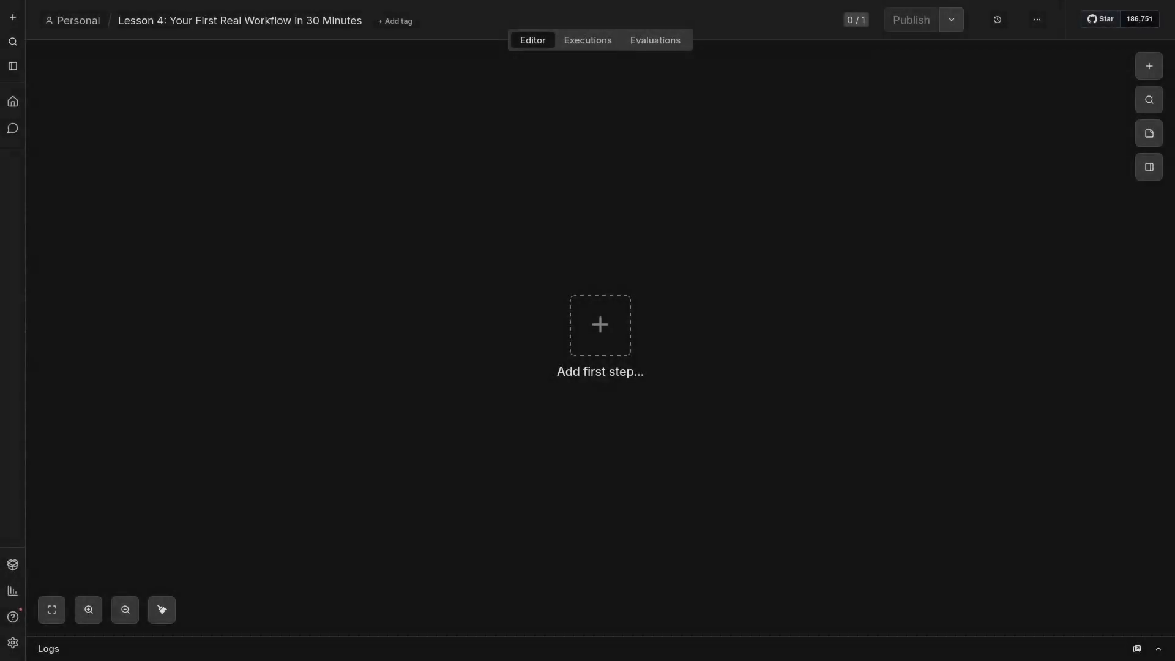
# Step: Add a schedule trigger as the first step, set to run every day at 8am and minute 0, and return to the canvas
pyautogui.click(598, 337)
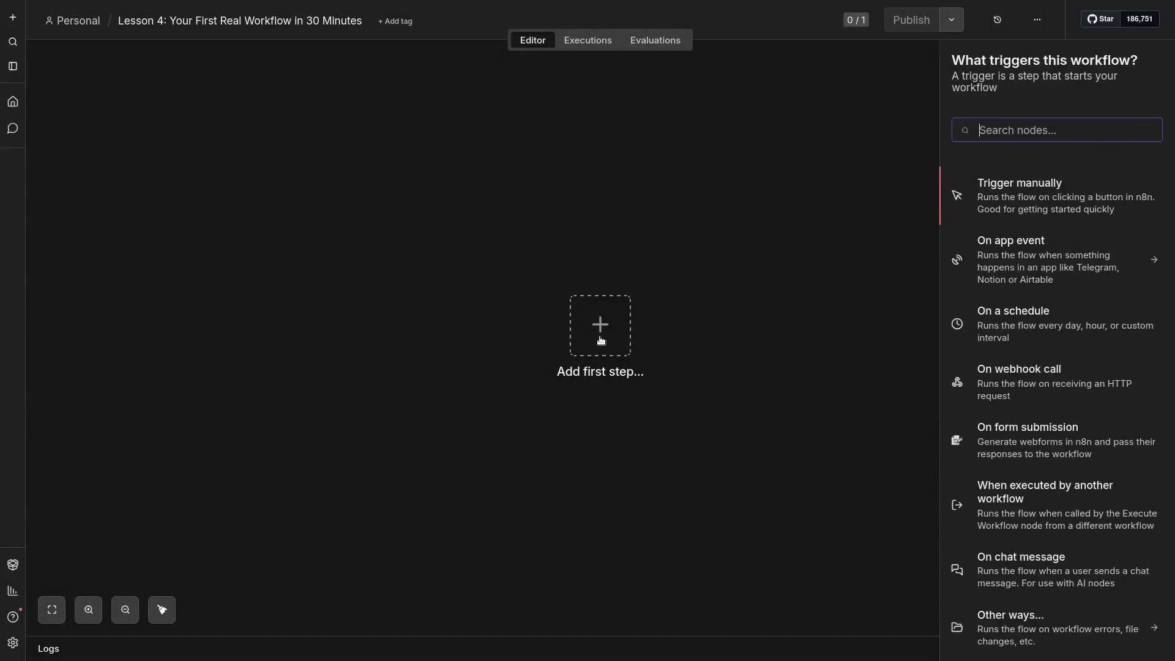
pyautogui.click(998, 326)
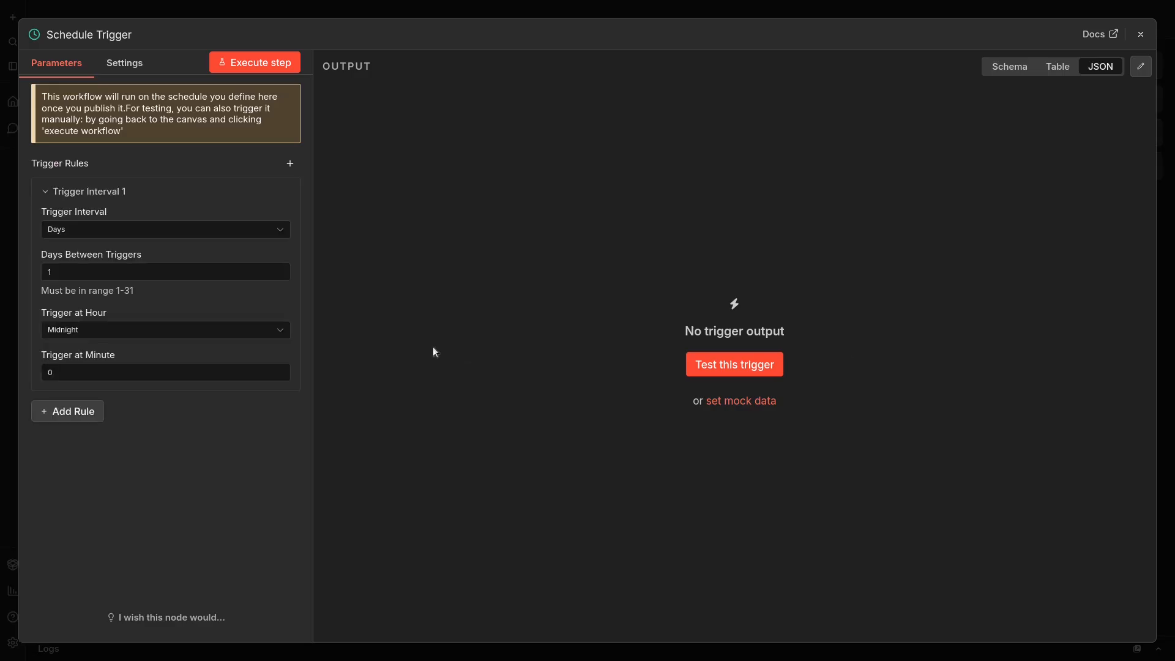
pyautogui.click(72, 329)
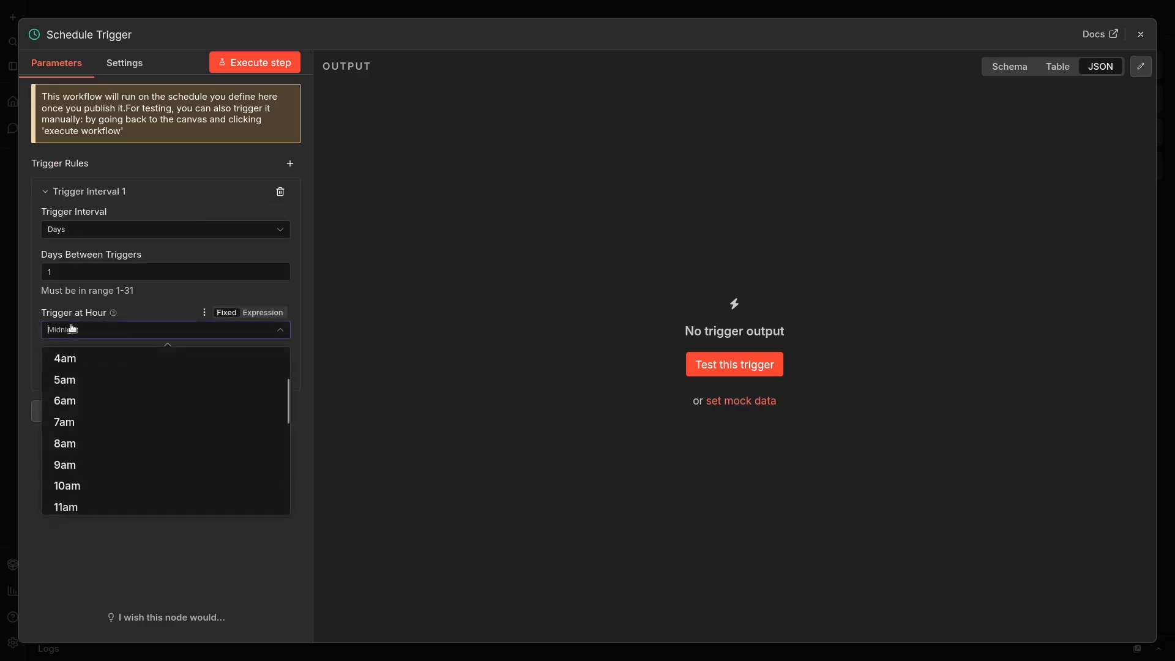
pyautogui.click(69, 444)
pyautogui.click(87, 374)
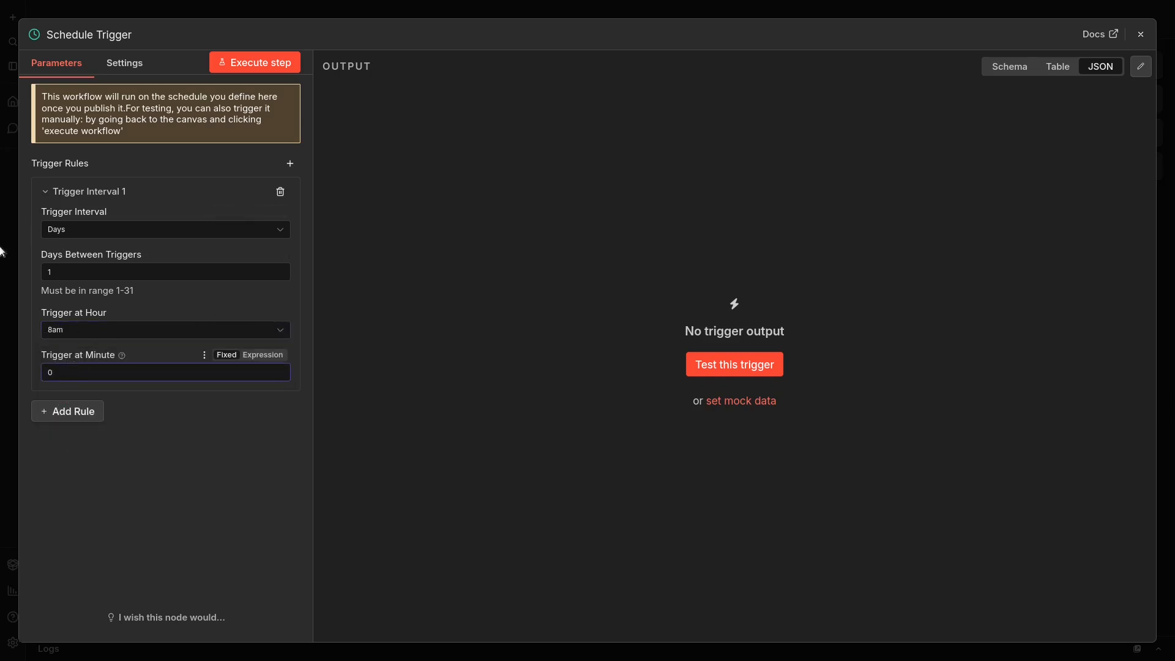
pyautogui.click(97, 232)
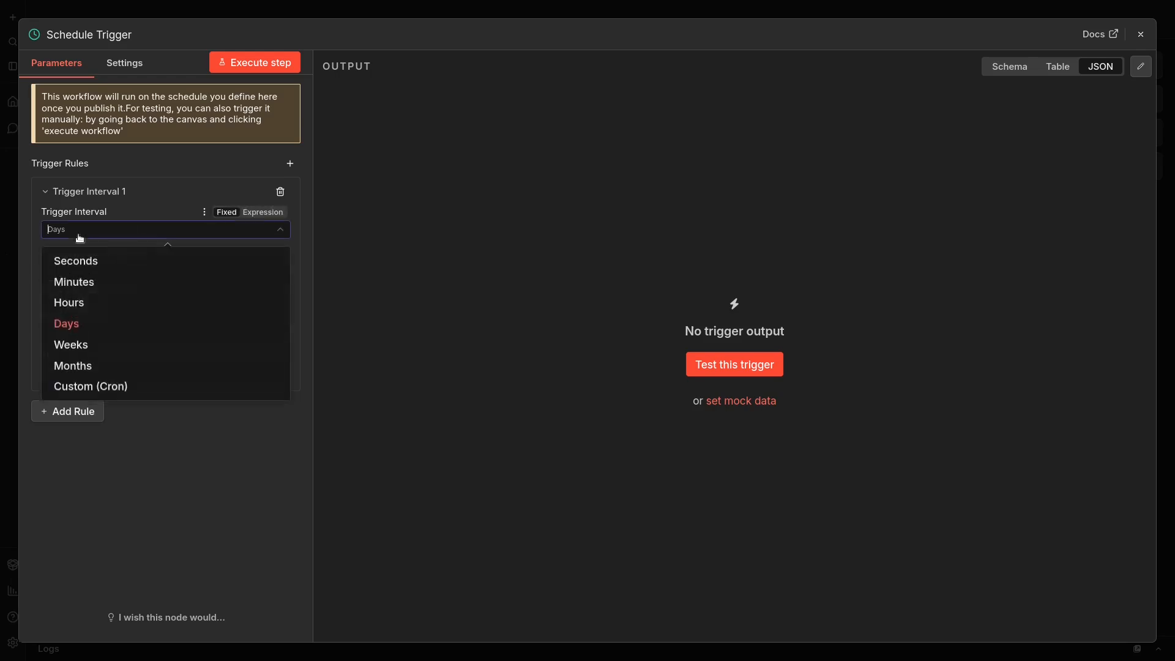
pyautogui.click(12, 272)
pyautogui.moveTo(842, 403); pyautogui.dragTo(836, 411)
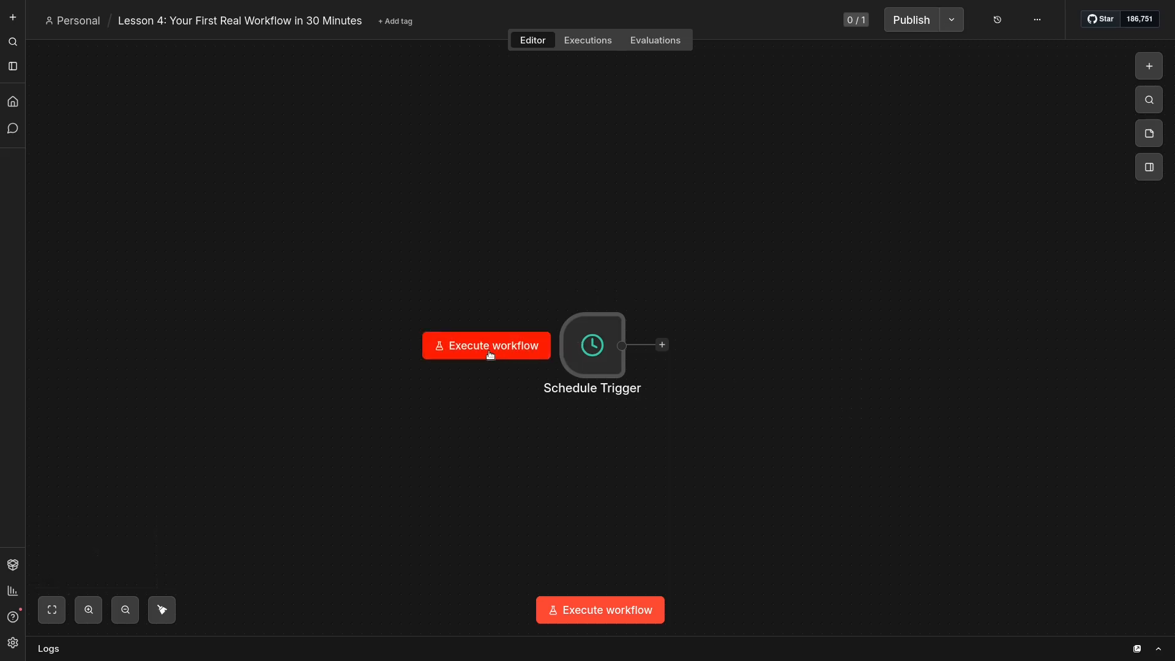
# Step: Execute the workflow and examine the Schedule Trigger's JSON output
pyautogui.click(629, 622)
pyautogui.doubleClick(606, 367)
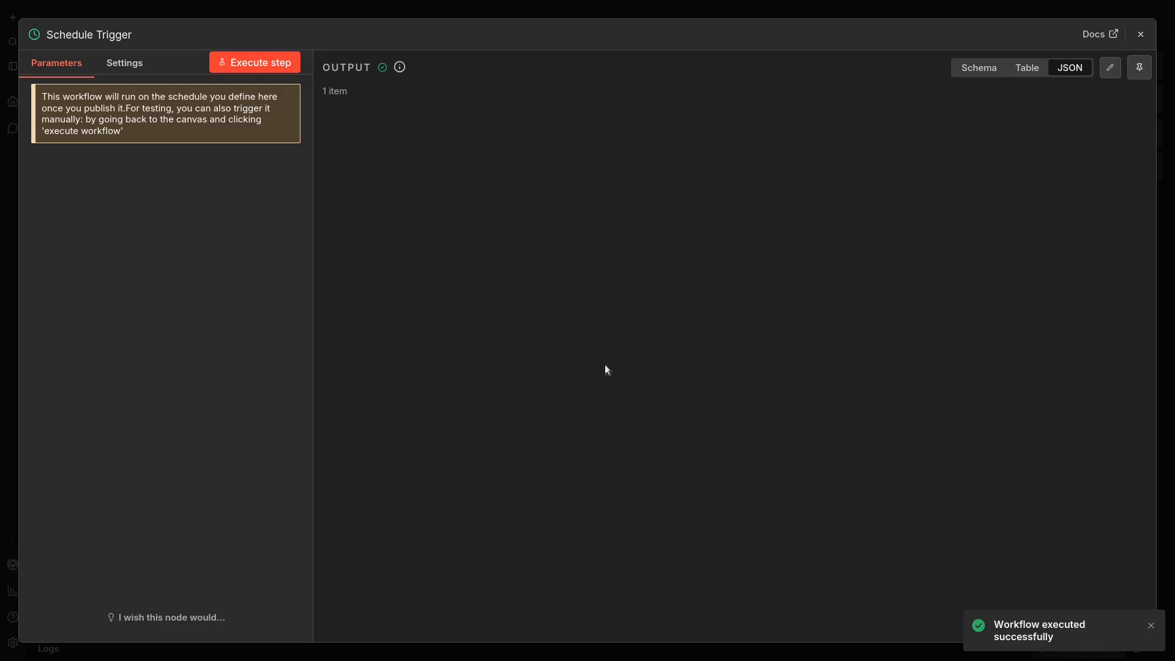
pyautogui.moveTo(360, 161); pyautogui.dragTo(617, 291)
pyautogui.moveTo(336, 120); pyautogui.dragTo(422, 261)
pyautogui.press('Escape')
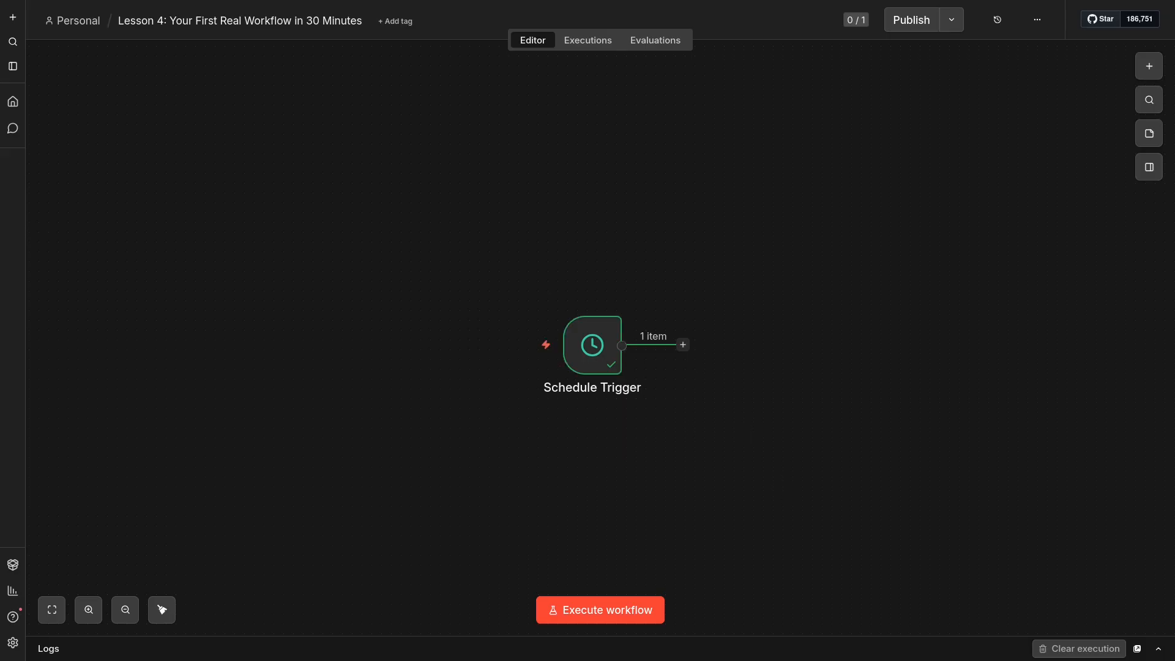
# Step: Add an HTTP Request node after the Schedule Trigger and return to the canvas
pyautogui.scroll(-2, 544, 303)
pyautogui.click(544, 300)
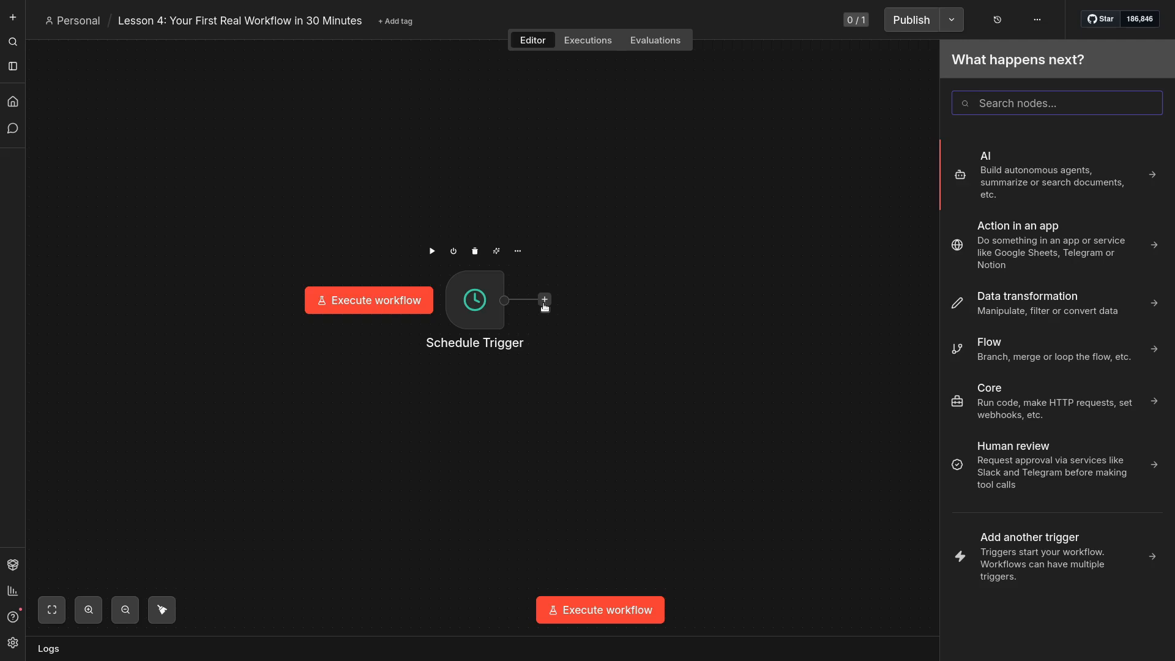
pyautogui.write('http')
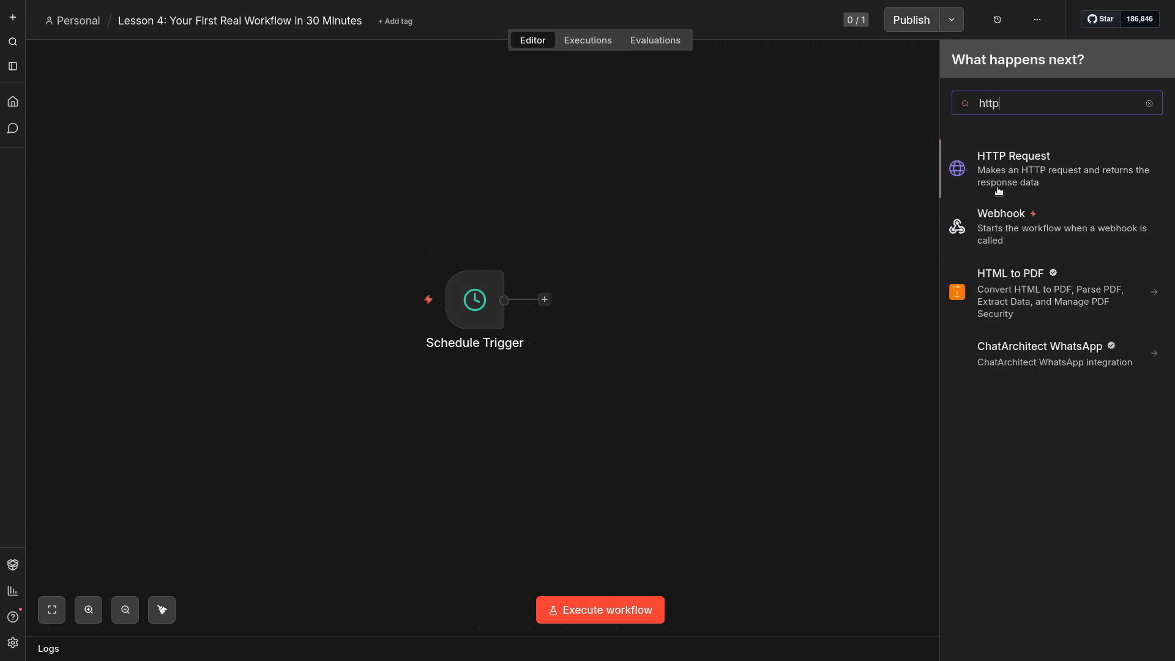
pyautogui.click(1012, 178)
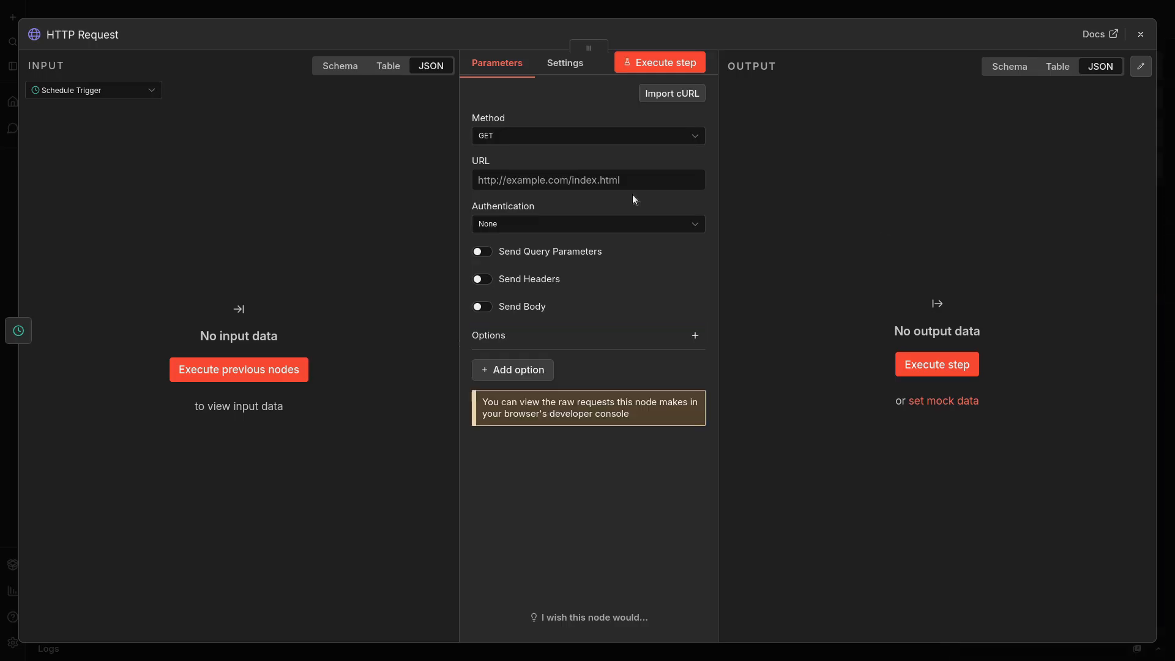
pyautogui.click(568, 182)
pyautogui.click(2, 214)
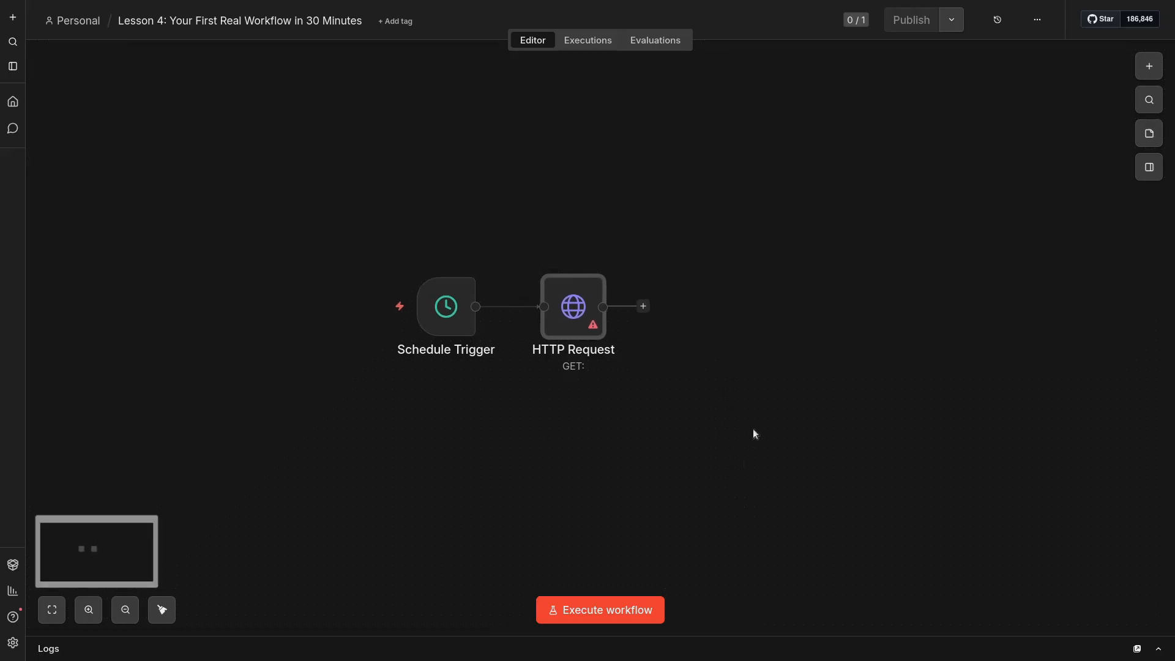
pyautogui.click(1158, 648)
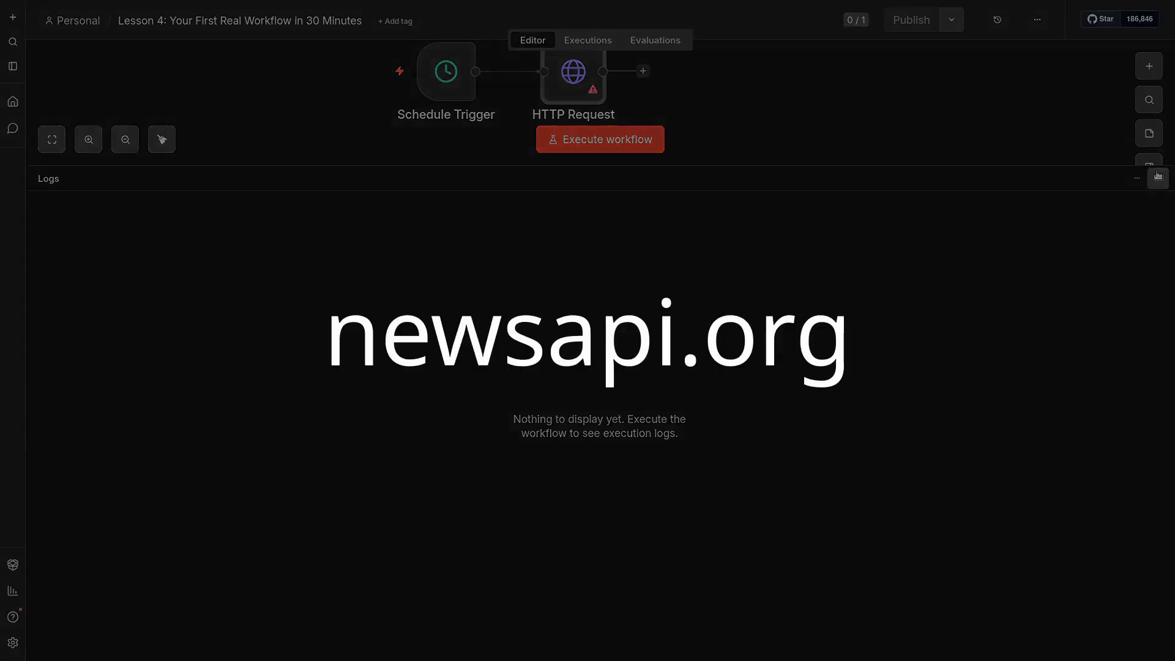
pyautogui.click(1159, 178)
pyautogui.click(749, 358)
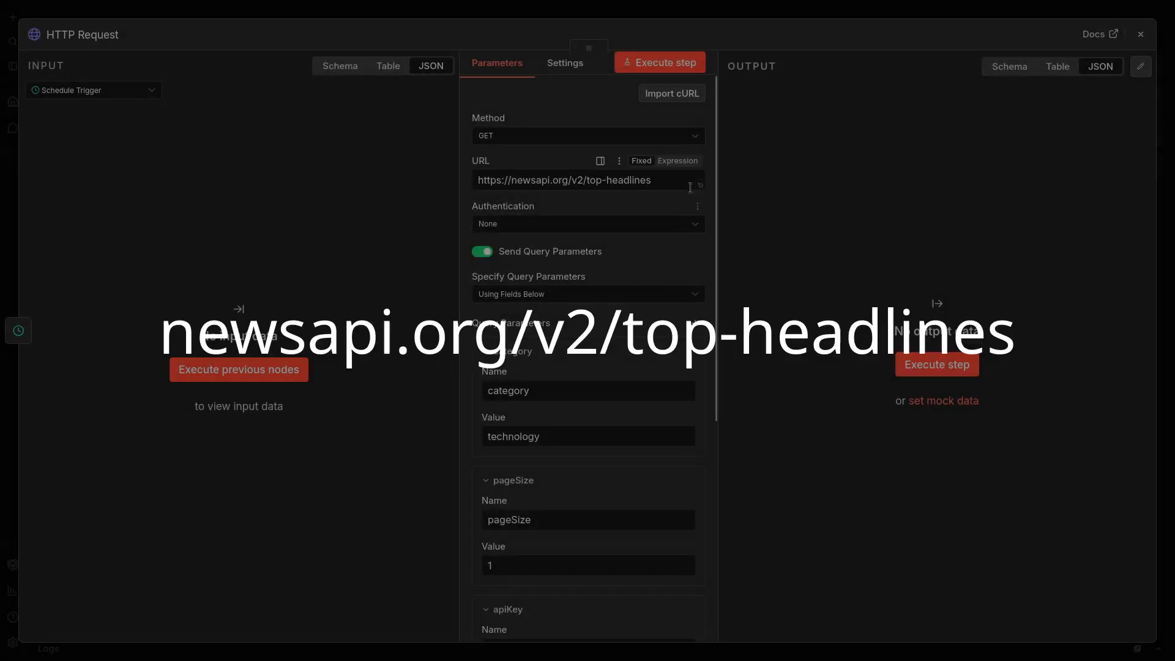
# Step: Examine the HTTP Request node's URL and its category, pageSize and apiKey query parameters
pyautogui.moveTo(674, 180); pyautogui.dragTo(483, 180)
pyautogui.click(485, 181)
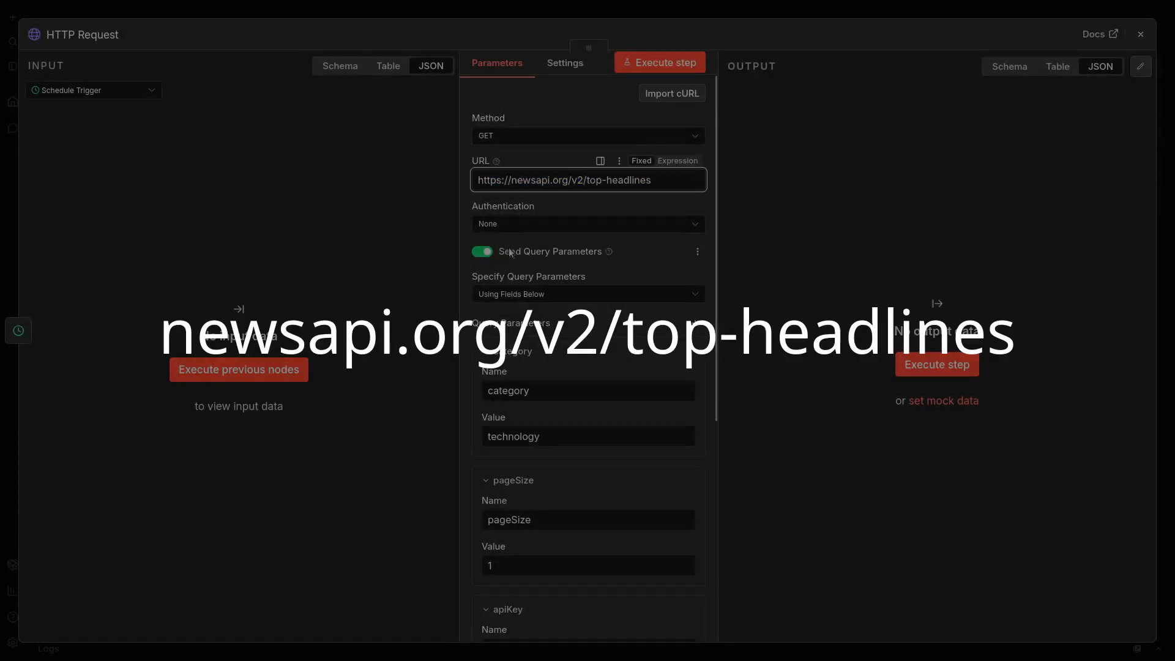
pyautogui.moveTo(511, 253); pyautogui.dragTo(578, 252)
pyautogui.moveTo(539, 438); pyautogui.dragTo(502, 439)
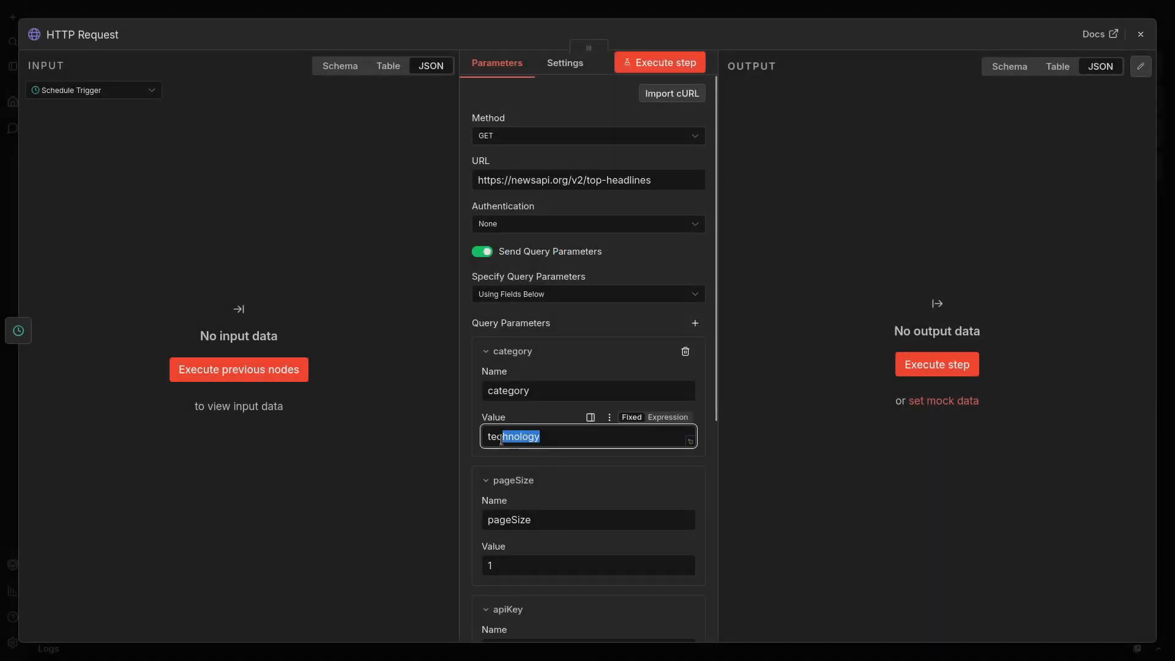
pyautogui.scroll(-3, 524, 466)
pyautogui.moveTo(502, 380); pyautogui.dragTo(496, 386)
pyautogui.click(495, 386)
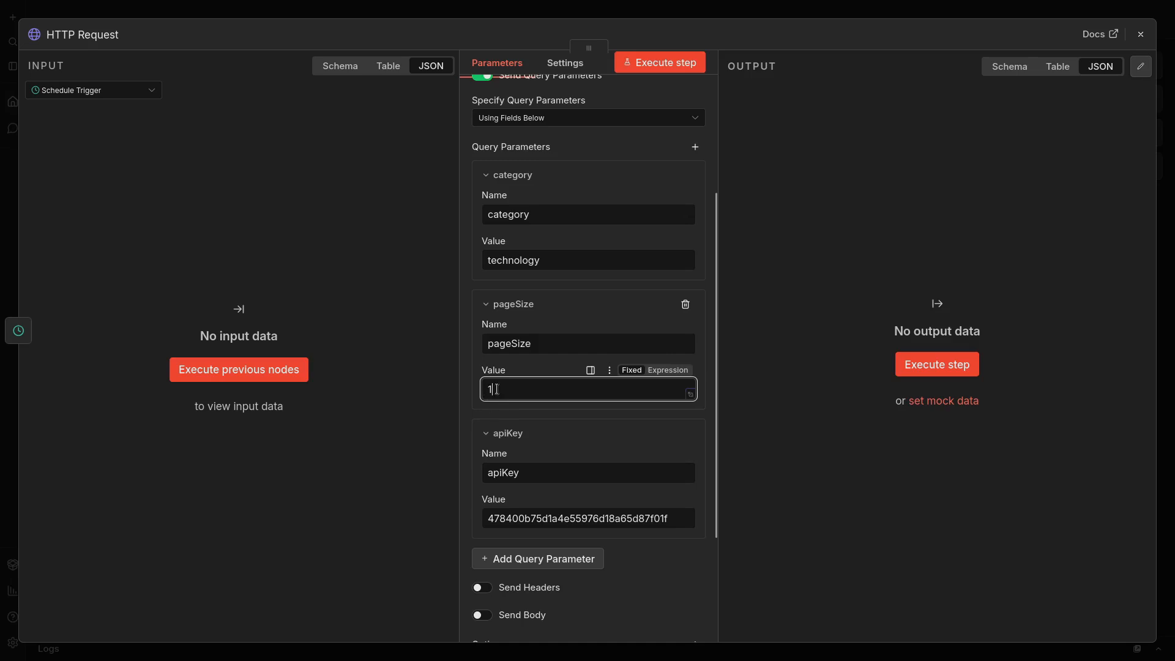
pyautogui.scroll(-2, 492, 391)
pyautogui.moveTo(484, 430); pyautogui.dragTo(673, 430)
pyautogui.click(672, 430)
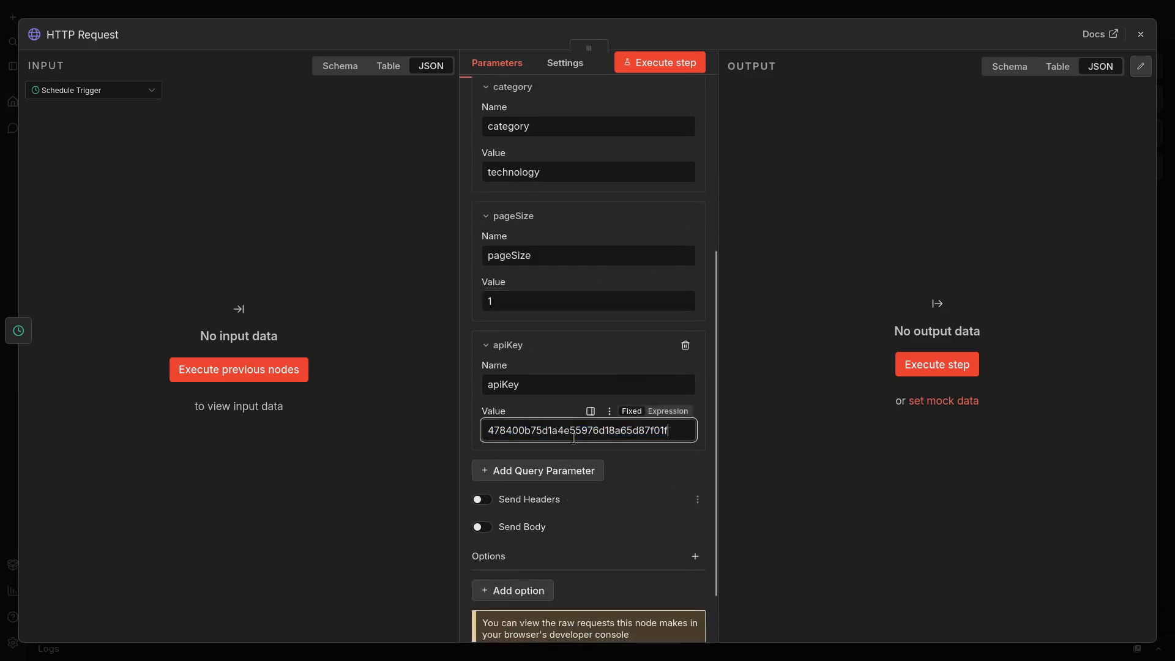
pyautogui.click(688, 435)
pyautogui.click(101, 308)
pyautogui.scroll(6, 685, 345)
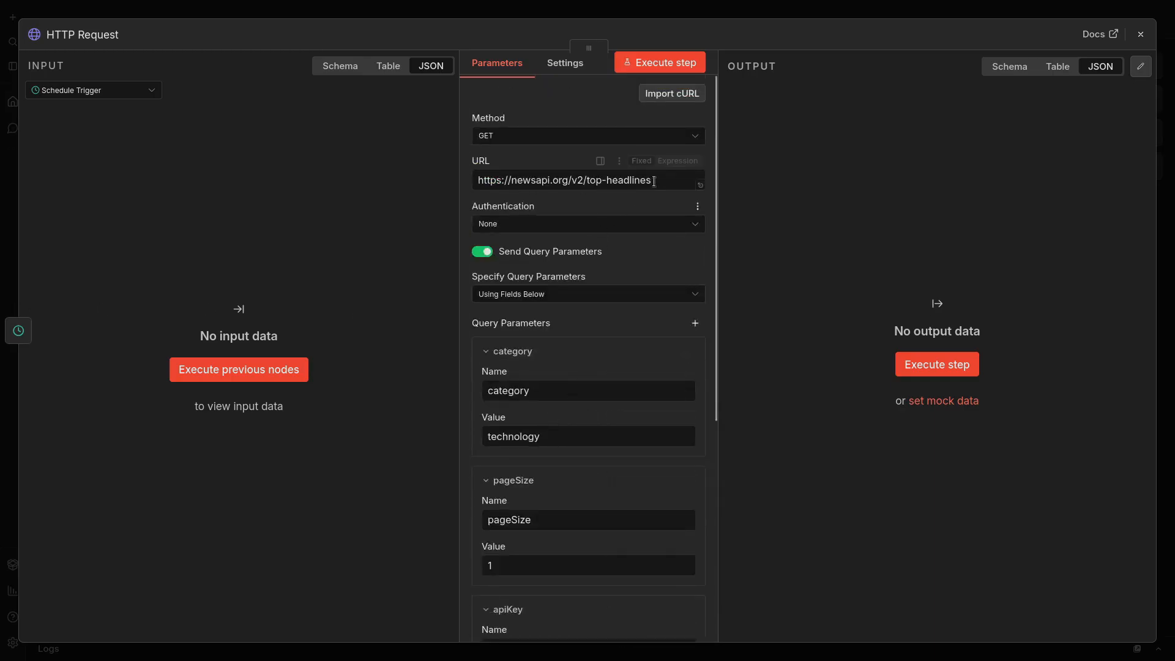
# Step: View the HTTP Request URL in the expanded editor, close it and recheck the query parameters down to the apiKey value
pyautogui.click(699, 186)
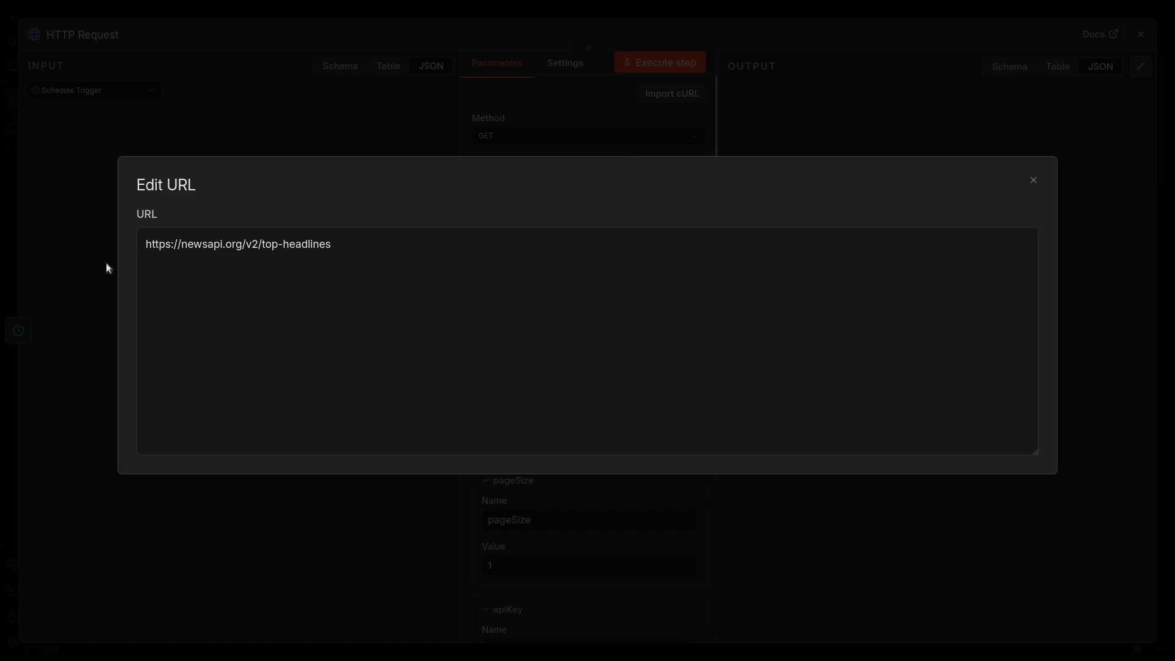
pyautogui.click(107, 268)
pyautogui.scroll(-3, 534, 395)
pyautogui.scroll(3, 541, 397)
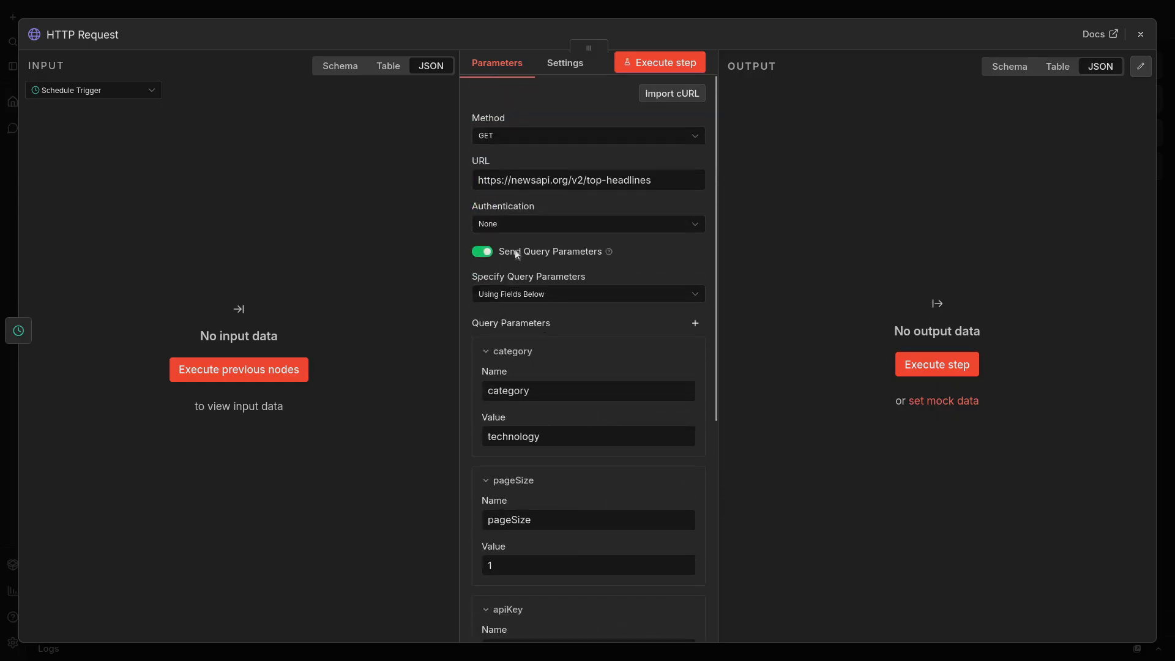
pyautogui.scroll(-5, 590, 422)
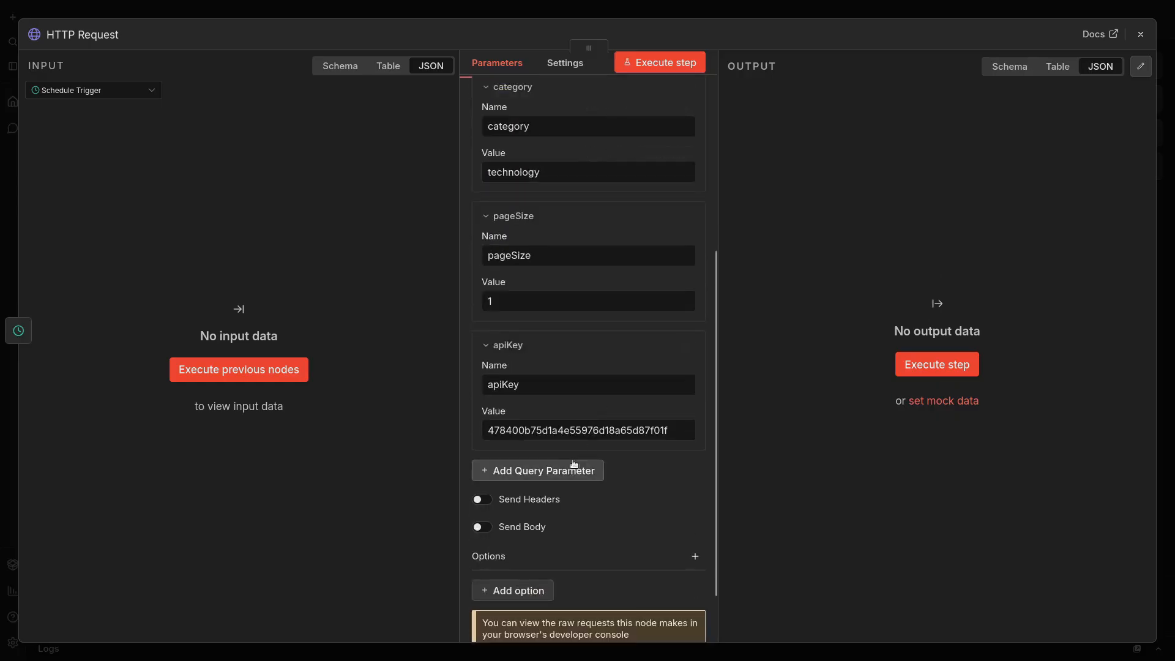
pyautogui.click(575, 430)
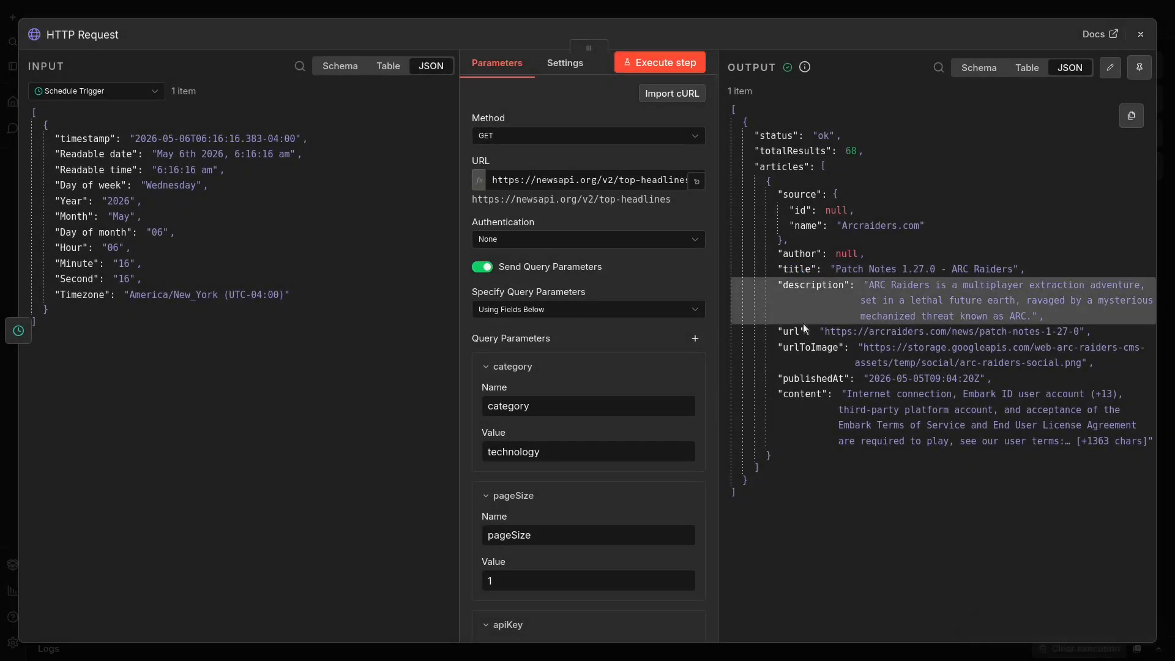
# Step: Examine the article description and source in the HTTP Request node's JSON output, and return to the canvas
pyautogui.moveTo(862, 285); pyautogui.dragTo(805, 337)
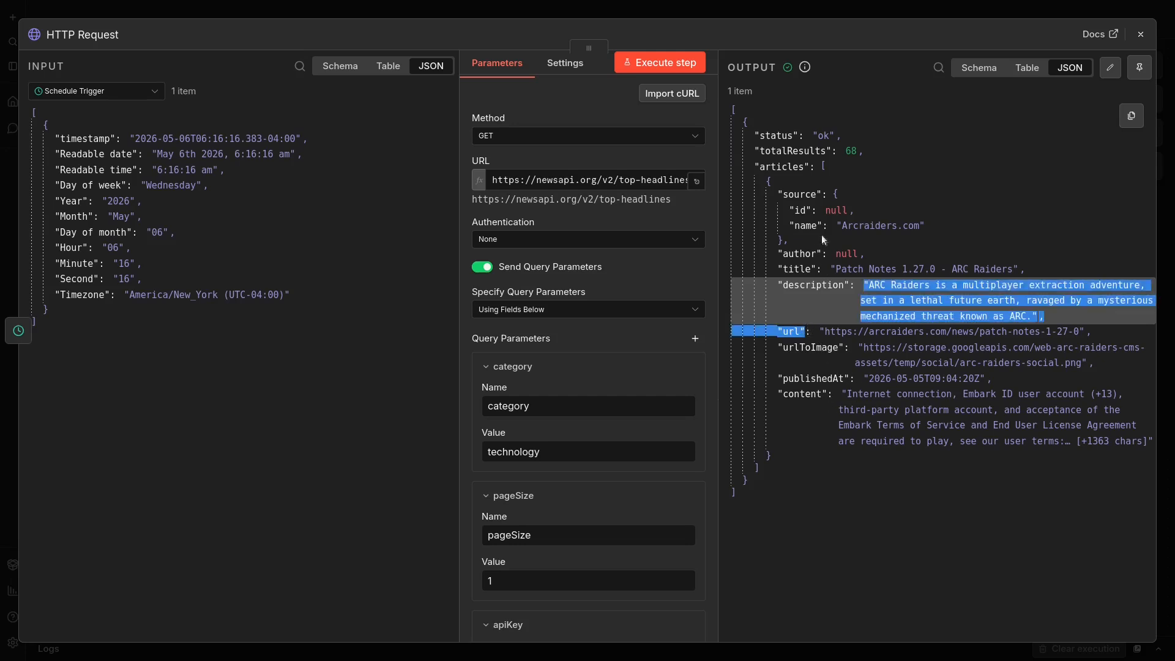
pyautogui.click(818, 200)
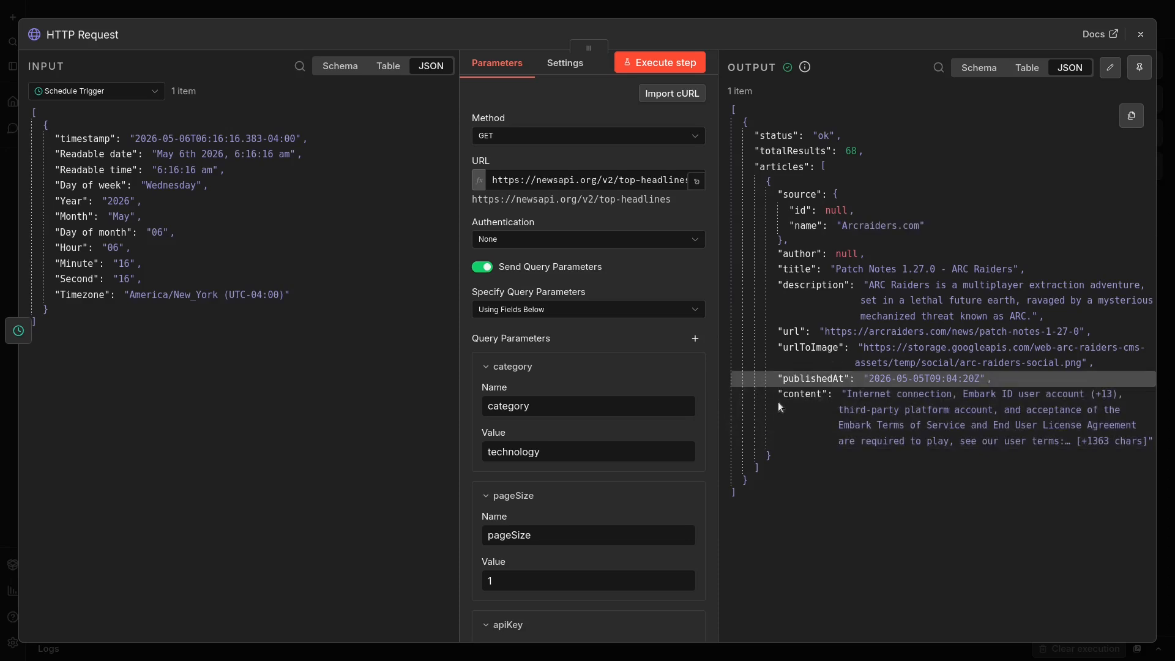
pyautogui.click(15, 246)
pyautogui.moveTo(901, 488); pyautogui.dragTo(794, 492)
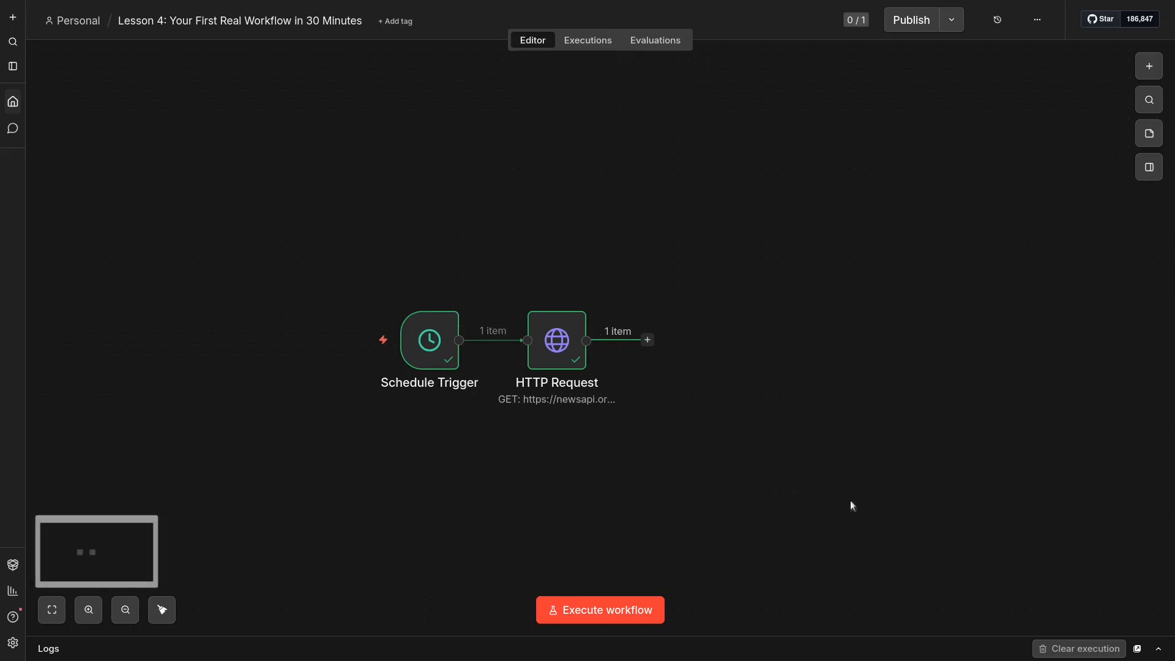
# Step: Inspect the HTTP Request entry in the execution logs, show its output in schema view, and collapse the logs
pyautogui.click(1158, 649)
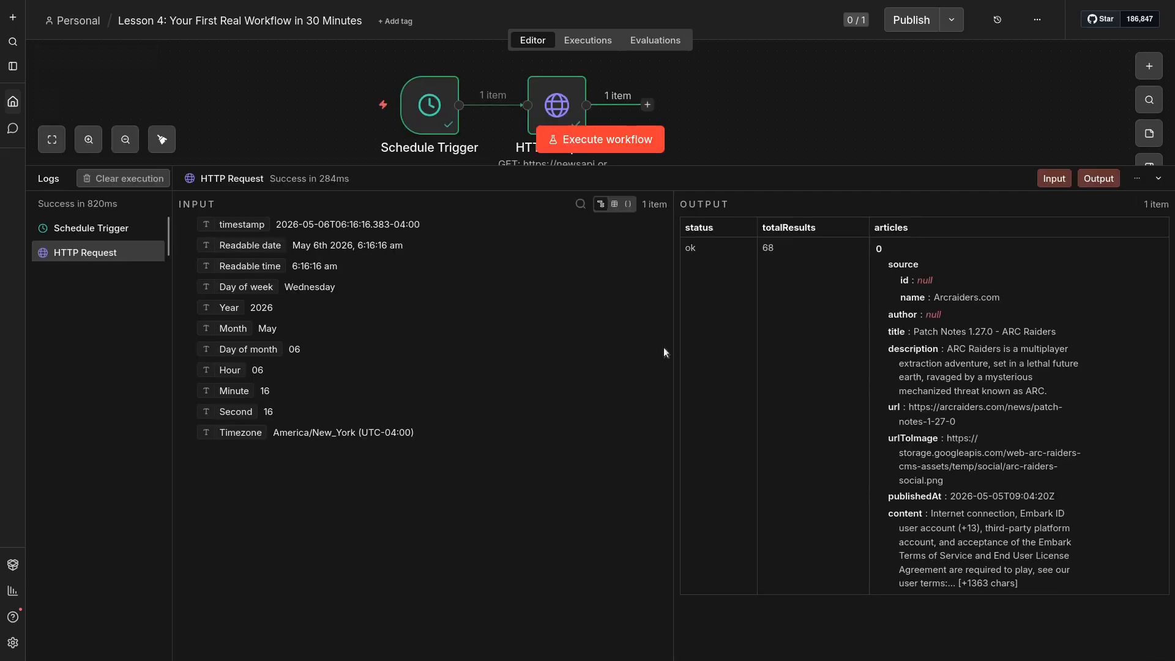
pyautogui.click(113, 253)
pyautogui.click(110, 252)
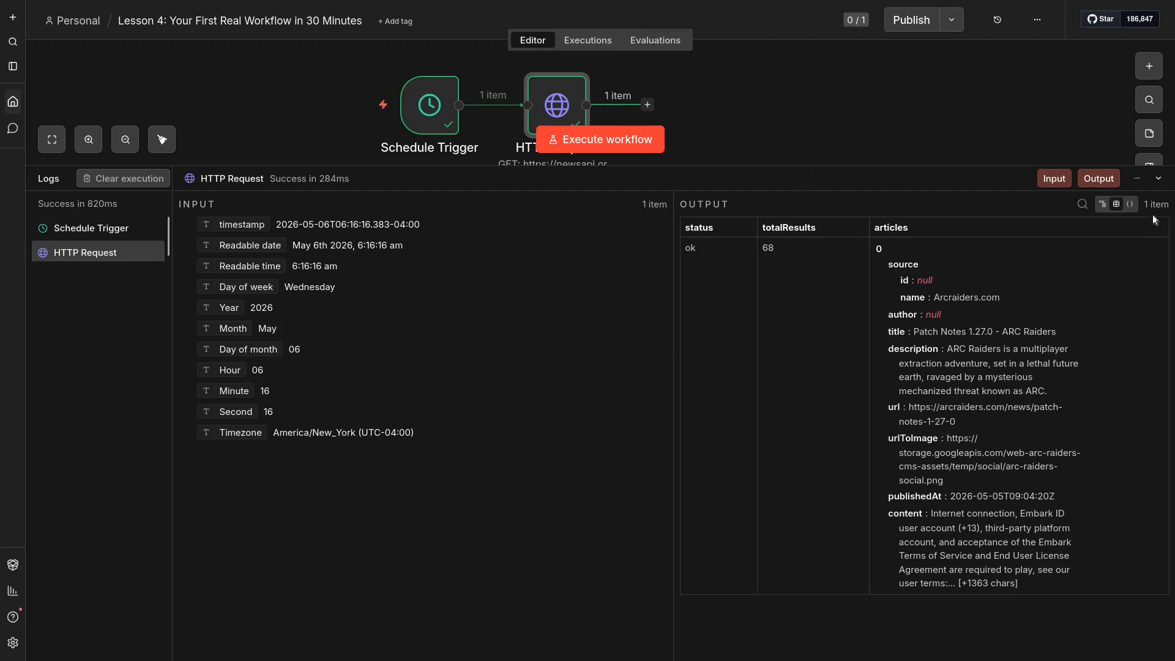
pyautogui.click(1104, 206)
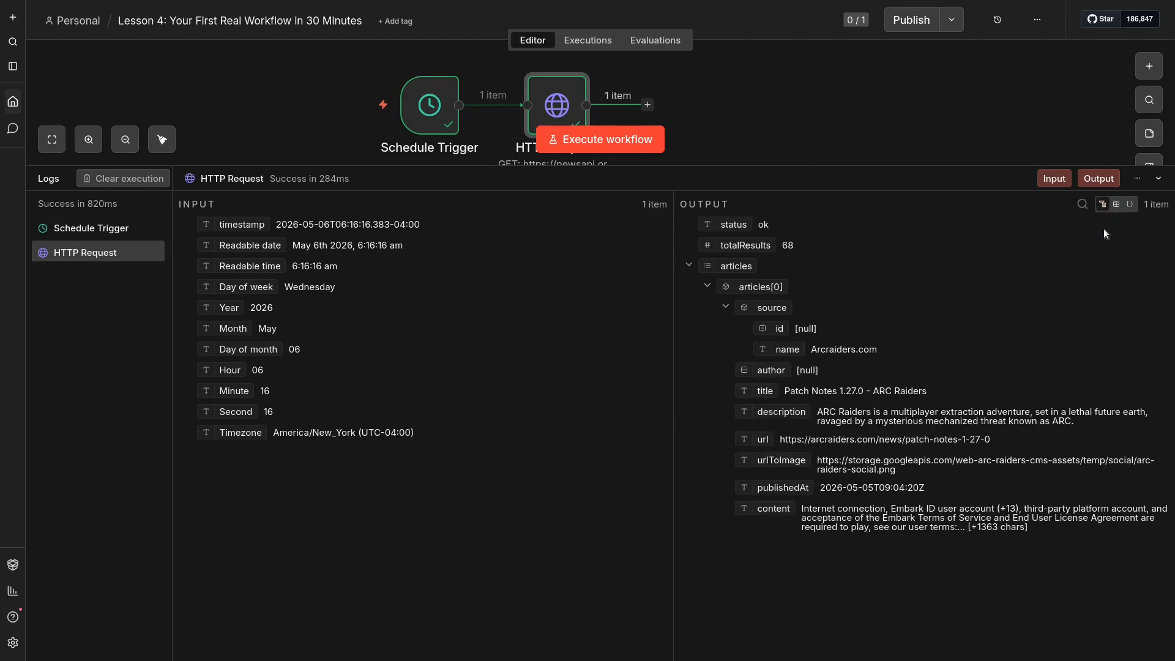
pyautogui.click(1159, 180)
# Step: Check the HTTP Request node's details and its execution log once more, closing both
pyautogui.doubleClick(691, 320)
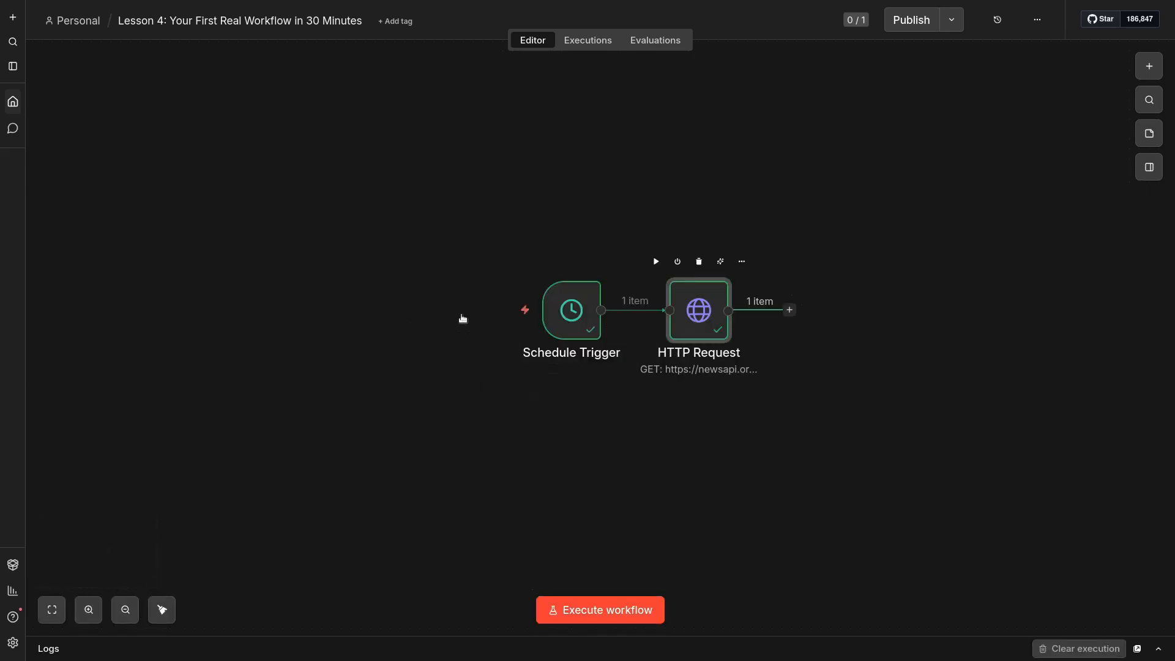
pyautogui.click(1, 218)
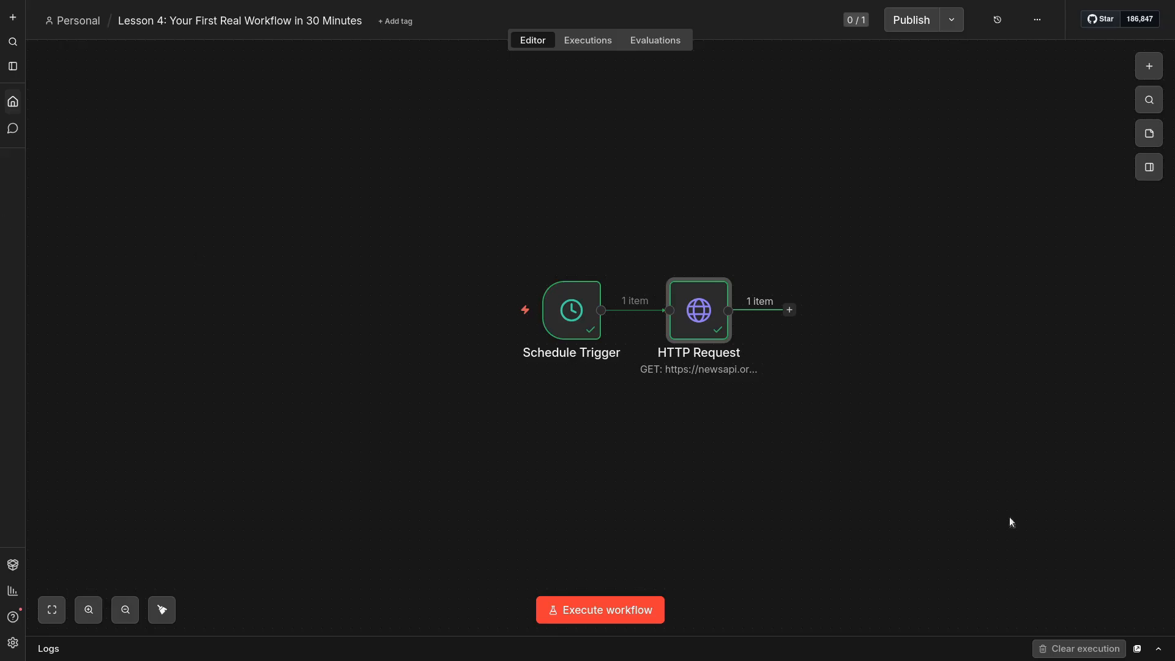
pyautogui.click(1158, 650)
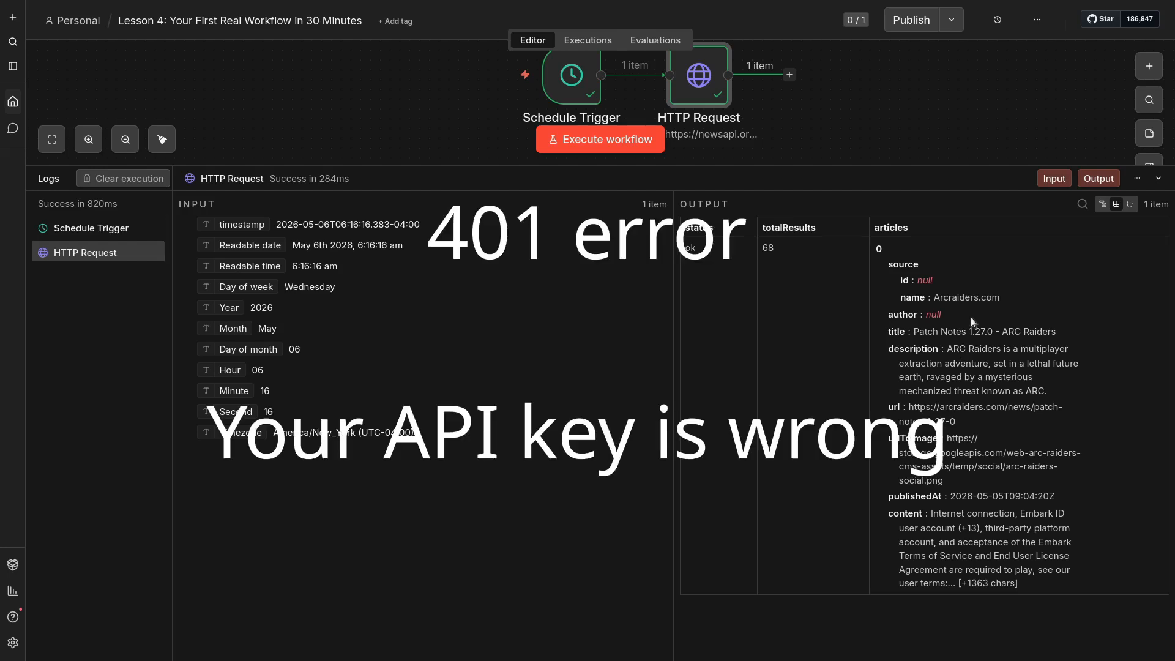
pyautogui.click(1158, 178)
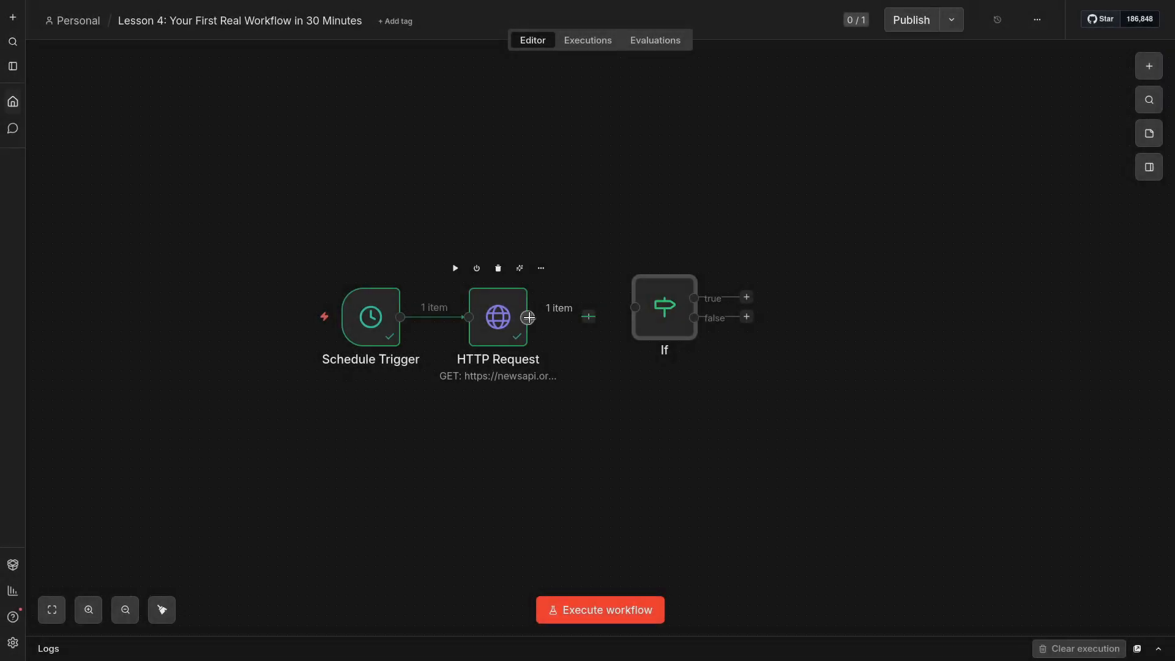
# Step: Connect the HTTP Request output to the If node's input and move the If node closer to it
pyautogui.moveTo(529, 317); pyautogui.dragTo(535, 318)
pyautogui.moveTo(650, 308); pyautogui.dragTo(599, 314)
# Step: Open the If node and examine the expressions of its status and totalResults conditions
pyautogui.doubleClick(629, 304)
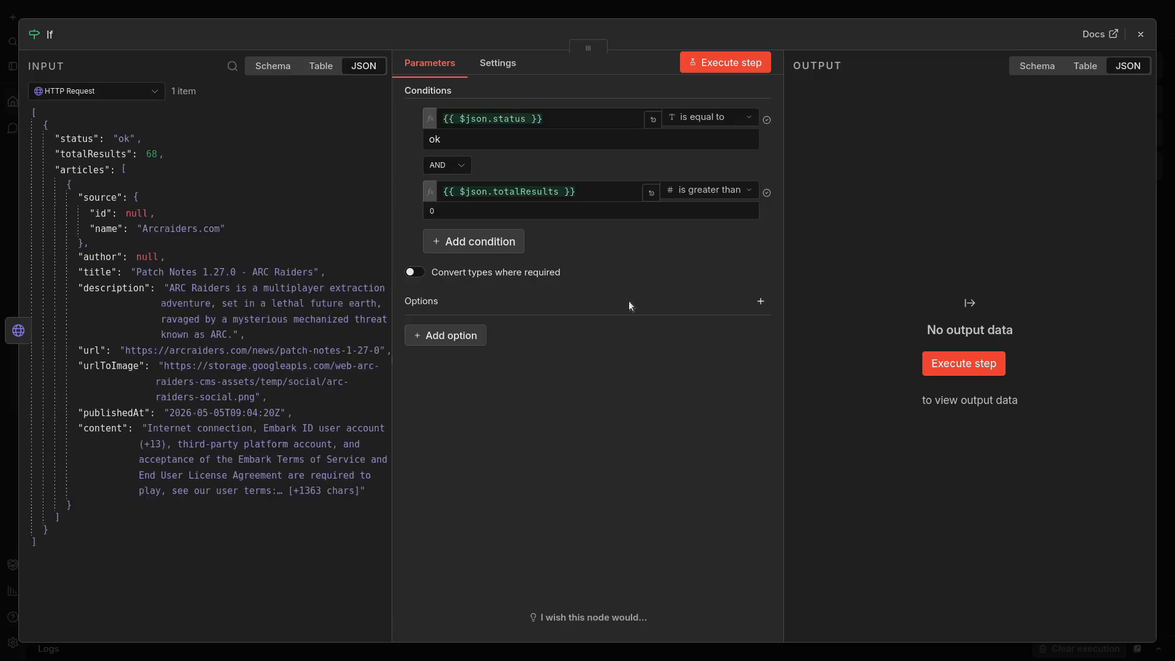
pyautogui.moveTo(548, 119); pyautogui.dragTo(414, 128)
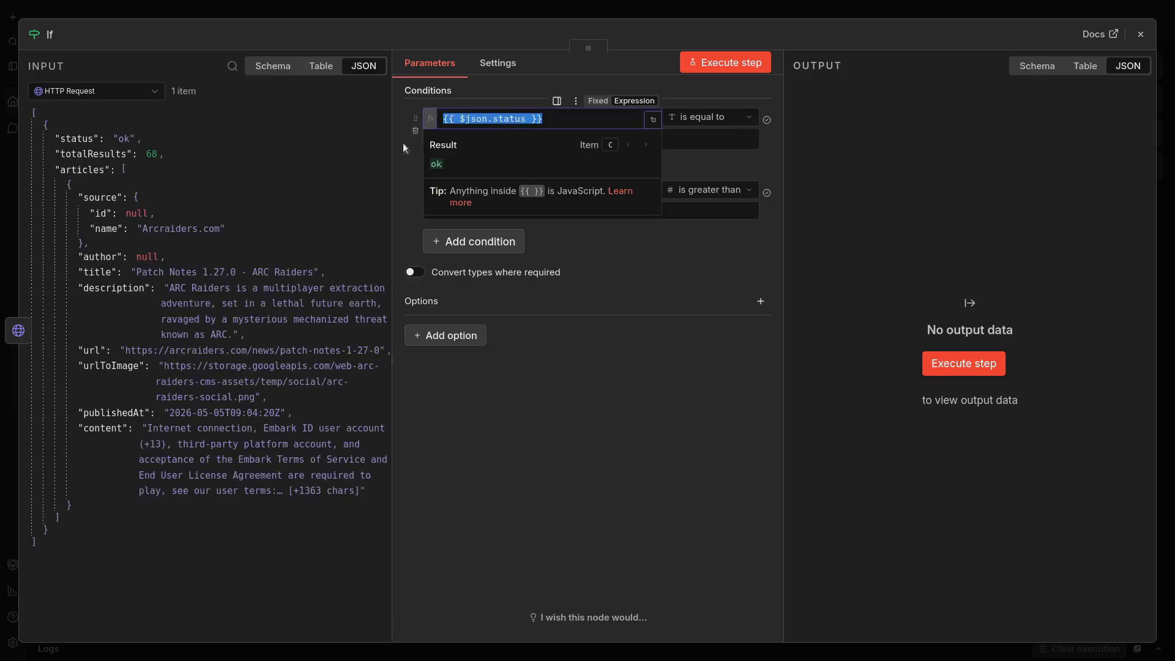
pyautogui.click(398, 178)
pyautogui.moveTo(579, 192); pyautogui.dragTo(439, 194)
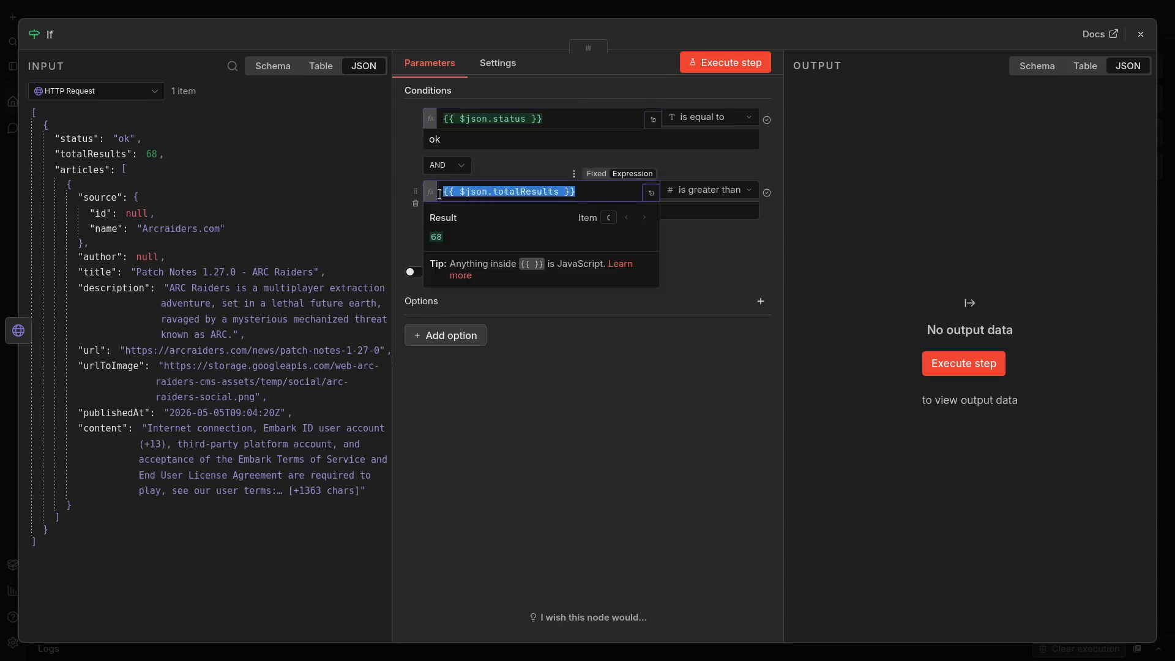
pyautogui.click(403, 164)
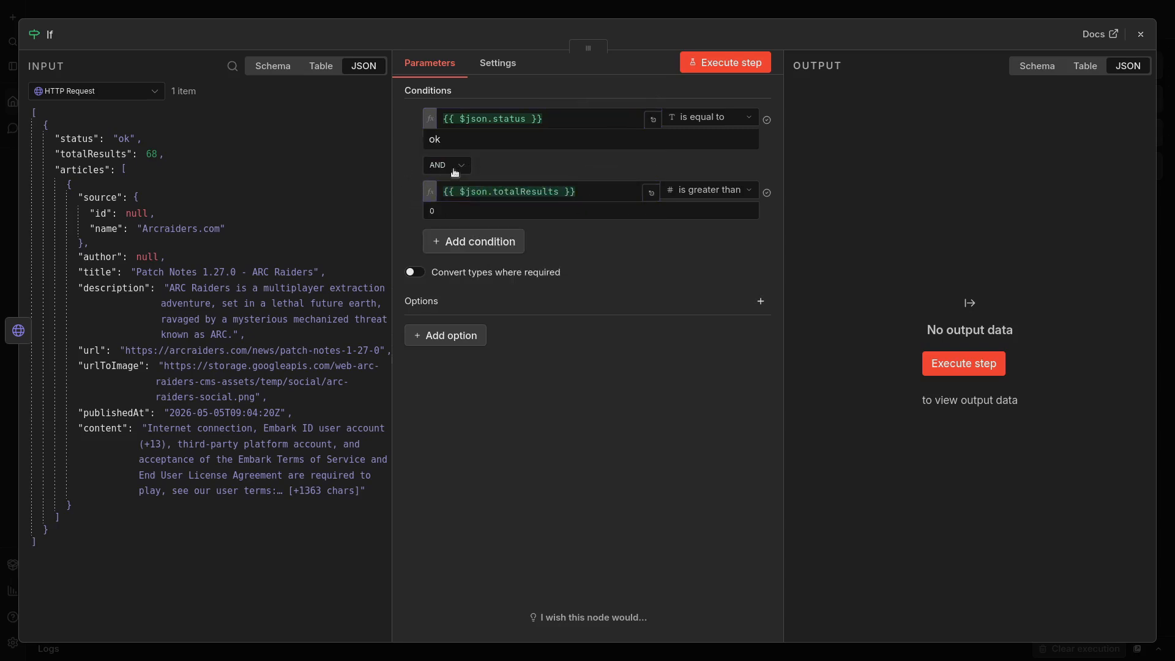
pyautogui.click(505, 119)
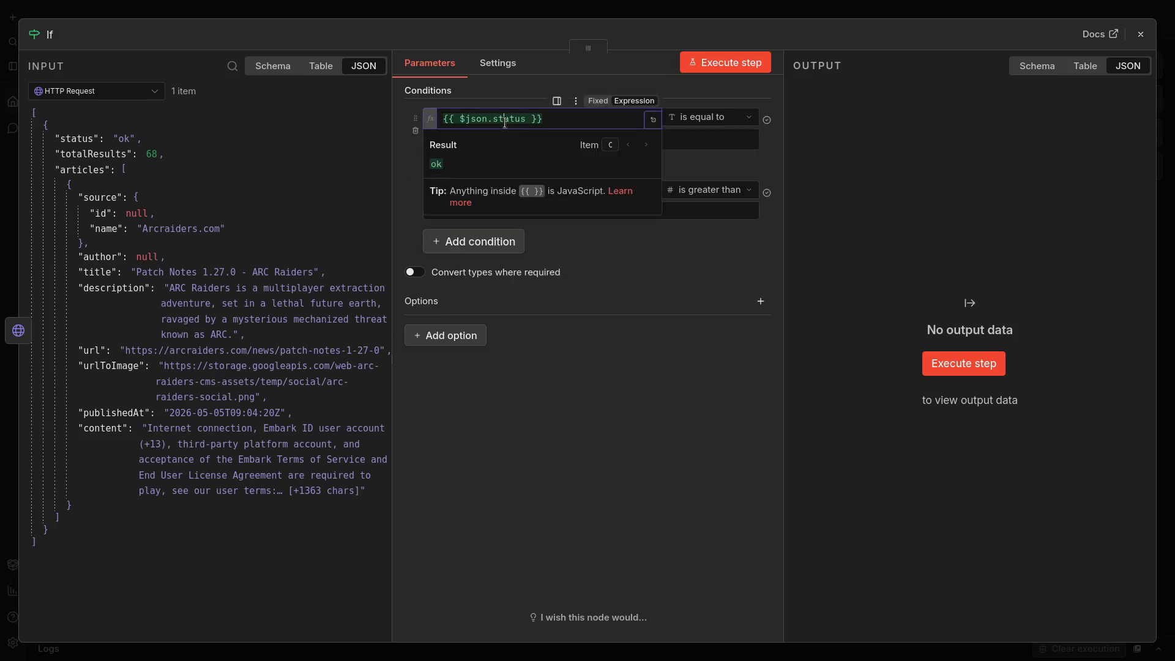
pyautogui.click(401, 155)
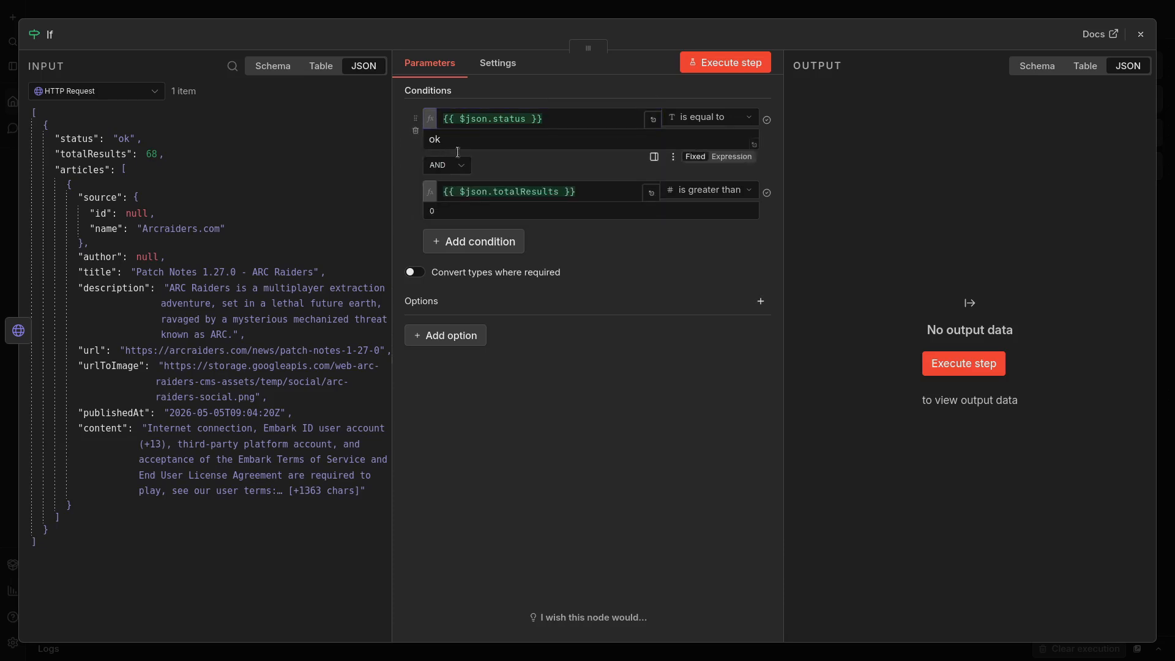
# Step: Examine the Number comparison operators available for the totalResults condition, leaving the selection as it is
pyautogui.click(578, 193)
pyautogui.click(695, 194)
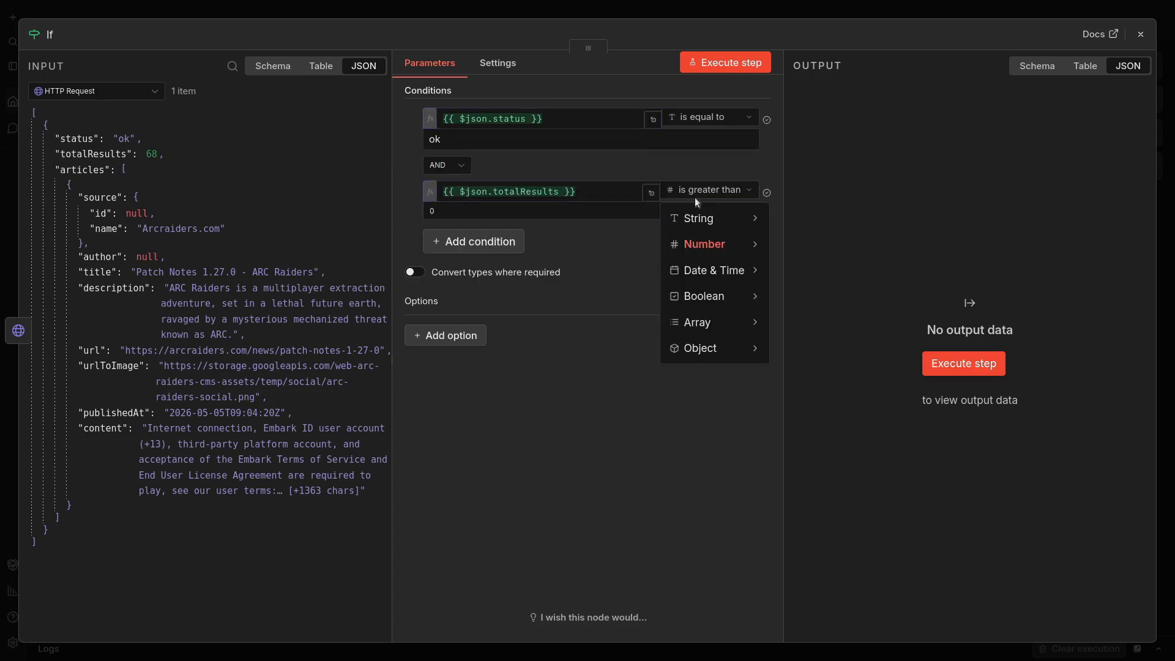
pyautogui.click(702, 193)
pyautogui.click(716, 195)
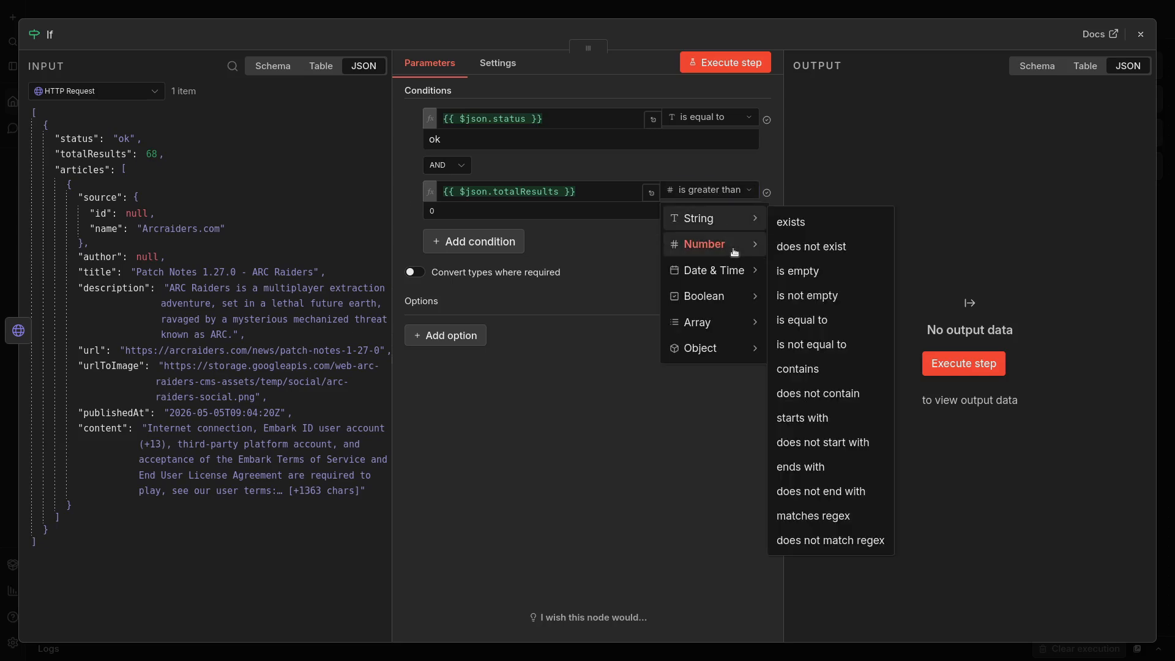
pyautogui.moveTo(735, 252)
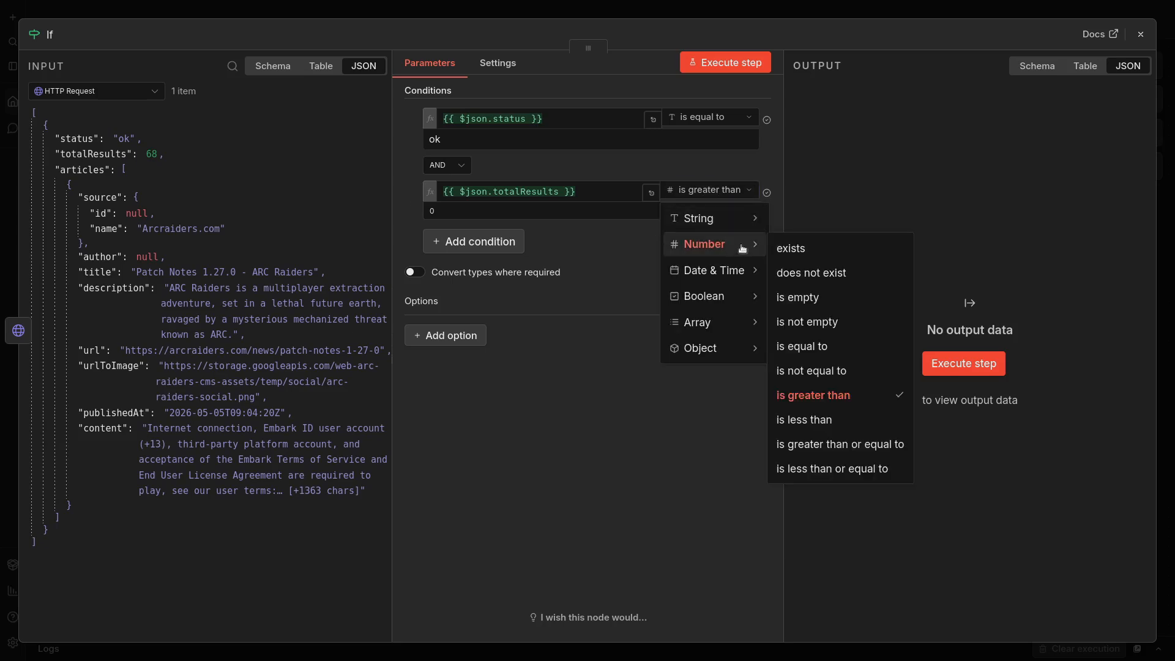
pyautogui.click(608, 405)
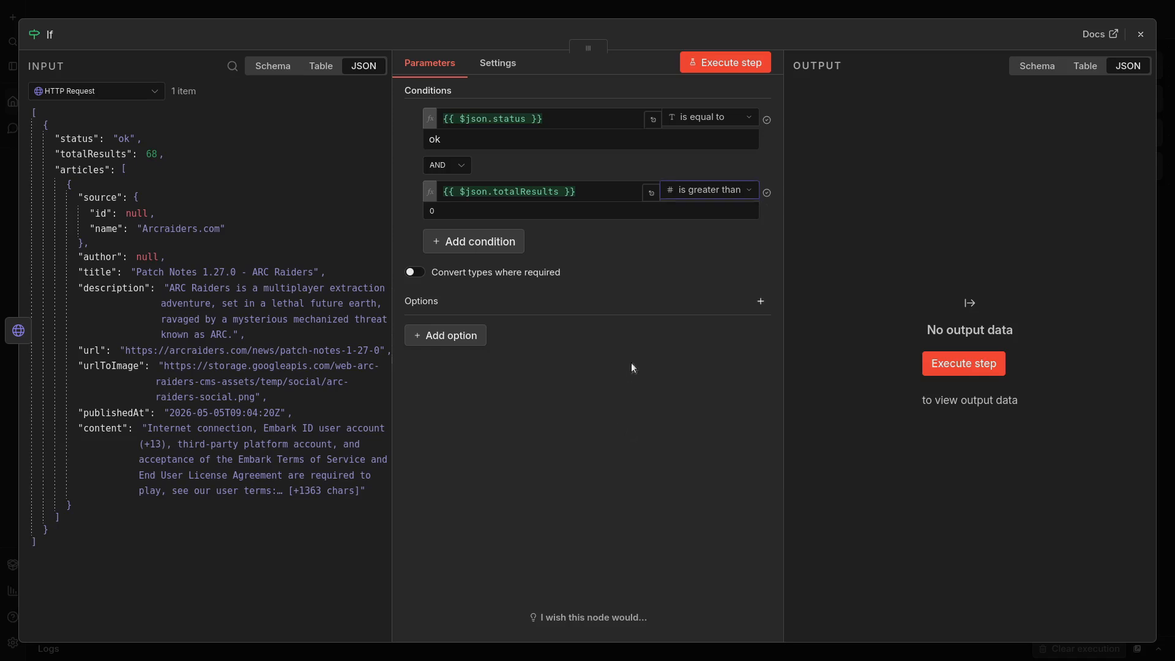
# Step: Check the status condition's expression result against the HTTP Request input data and return to the canvas
pyautogui.click(521, 118)
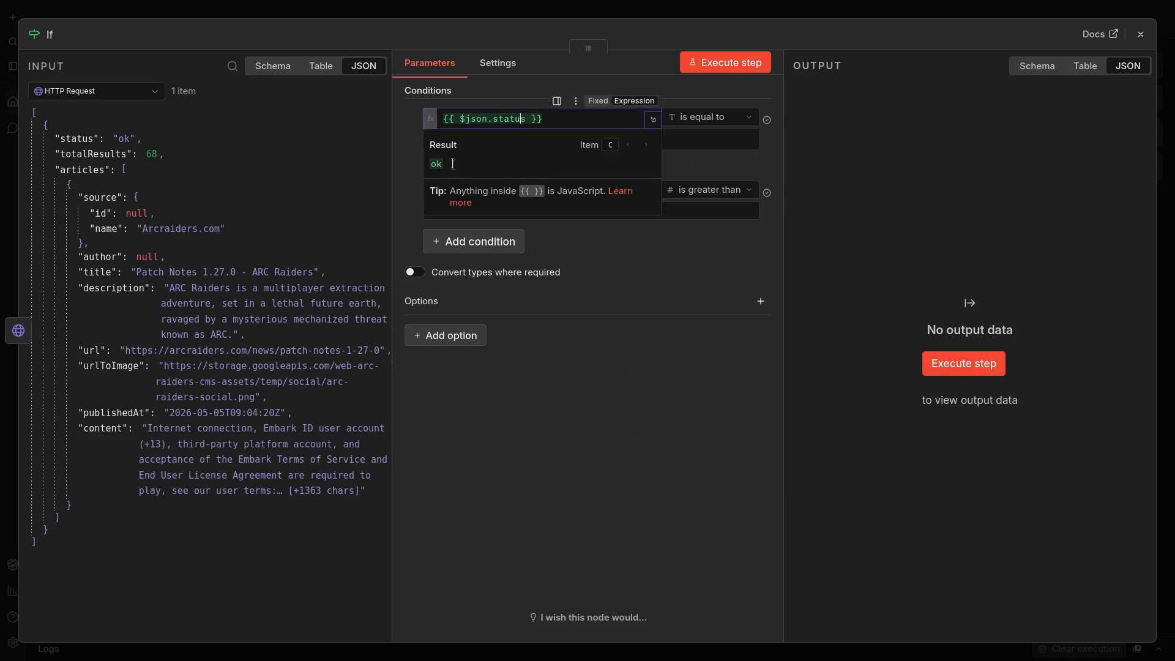
pyautogui.click(419, 174)
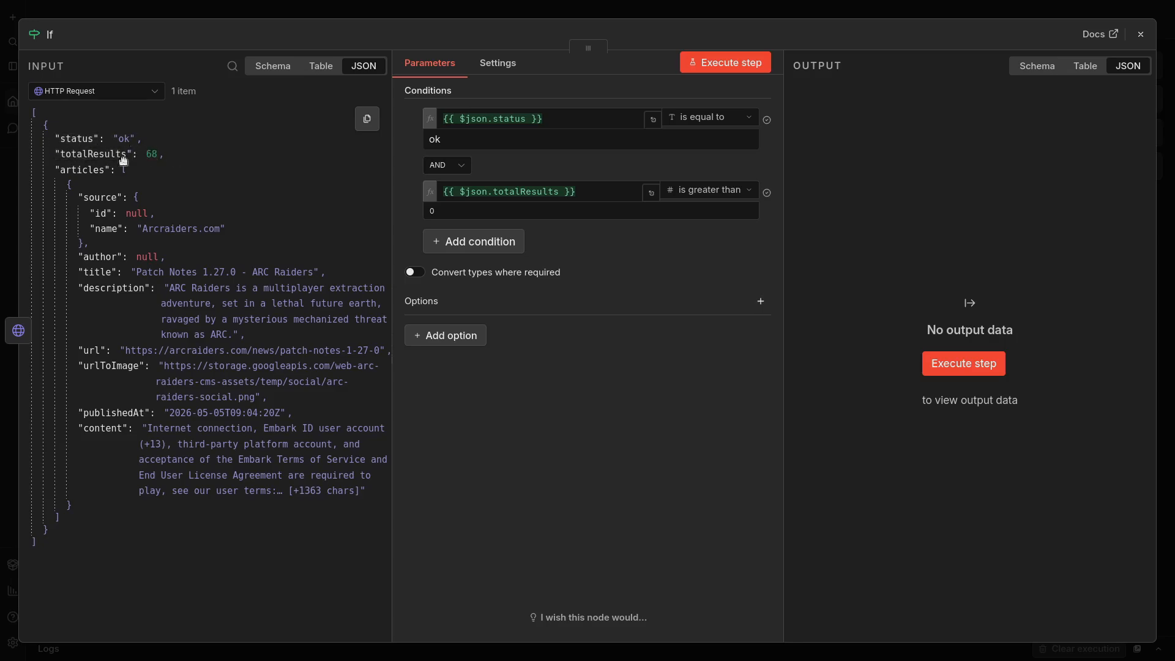
pyautogui.press('Escape')
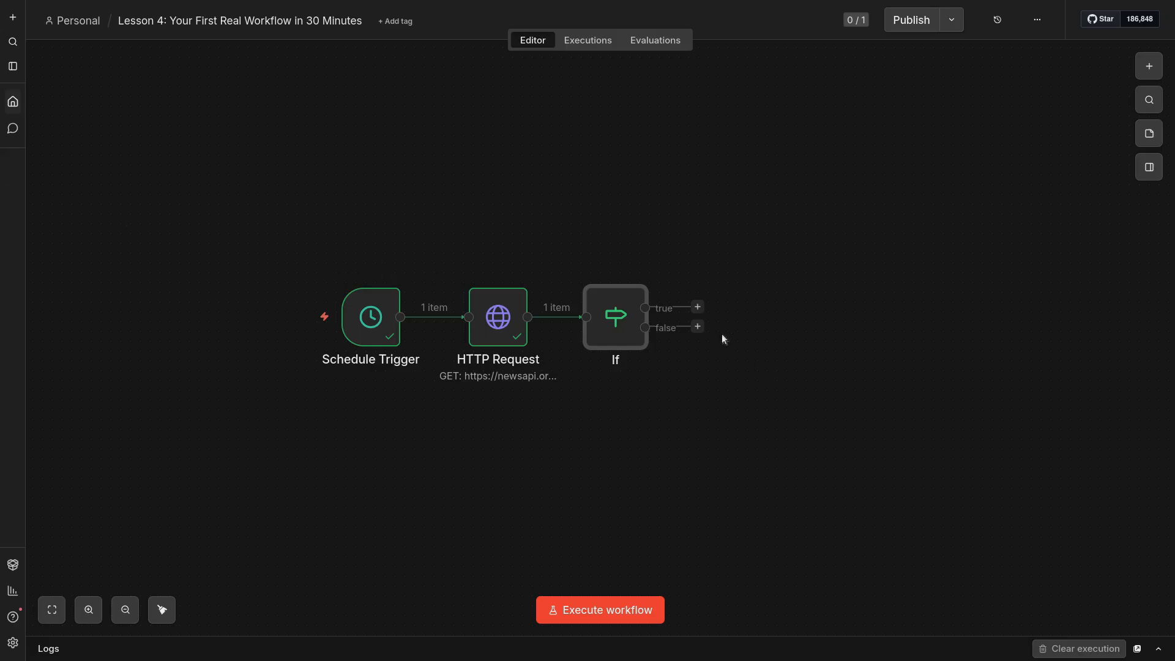
pyautogui.click(698, 327)
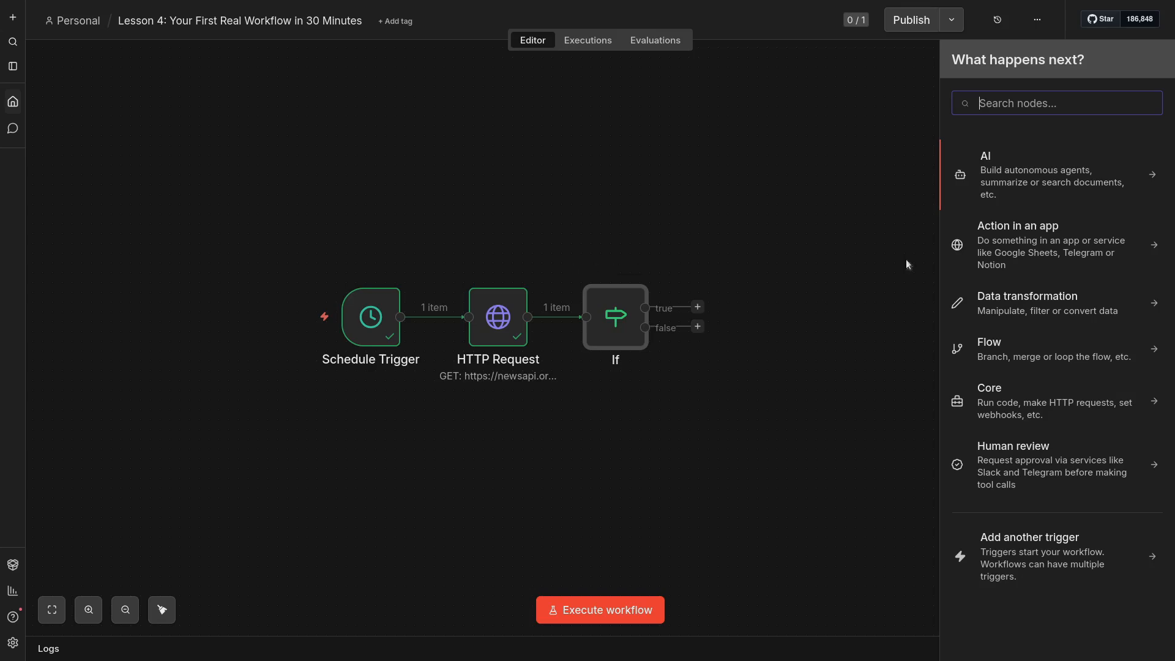
pyautogui.click(819, 442)
pyautogui.click(613, 308)
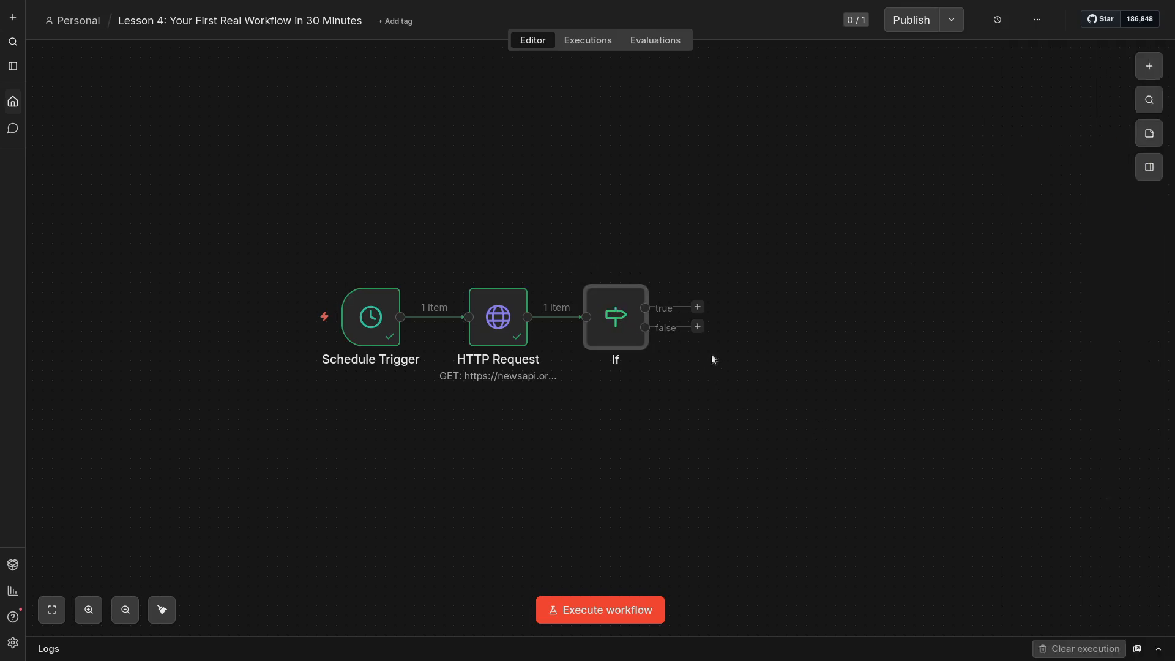
pyautogui.moveTo(627, 335)
pyautogui.click(686, 466)
# Step: Execute the If node on its own, check its True and False Branch outputs, and return to the canvas
pyautogui.doubleClick(615, 317)
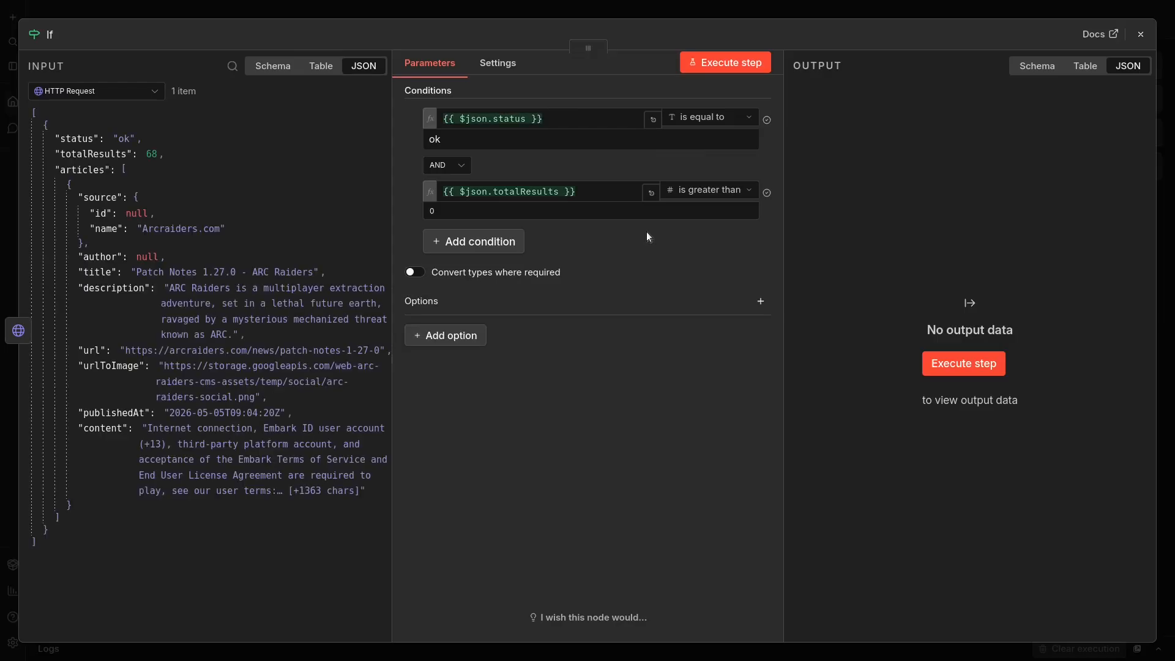
pyautogui.click(719, 62)
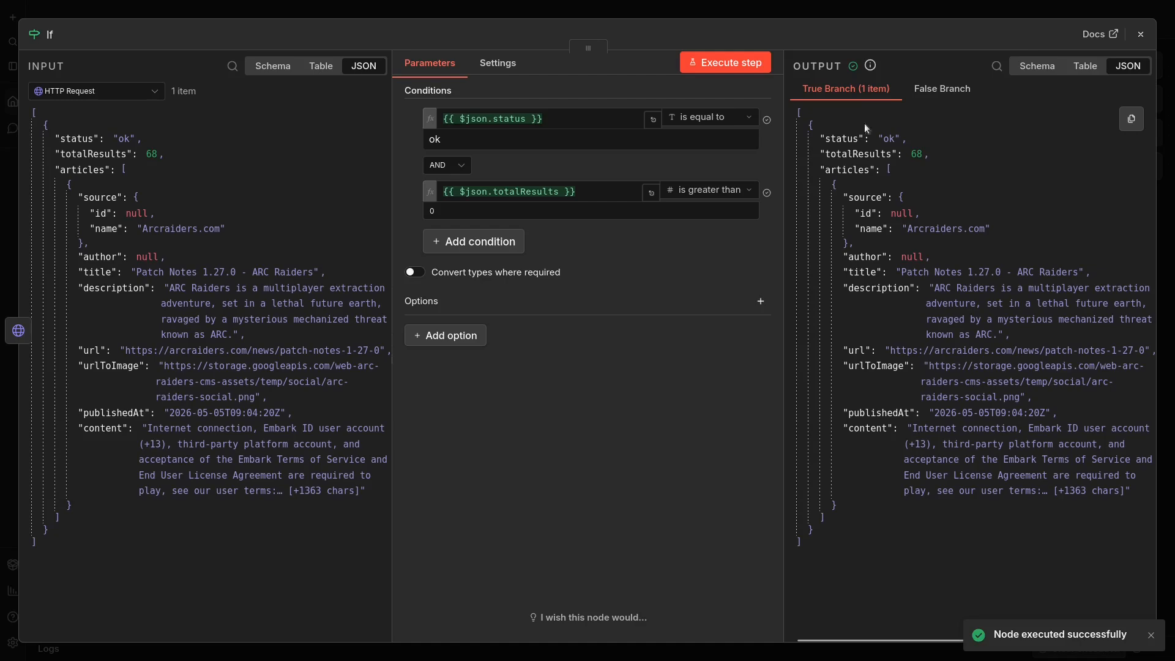
pyautogui.click(912, 92)
pyautogui.click(879, 96)
pyautogui.press('Escape')
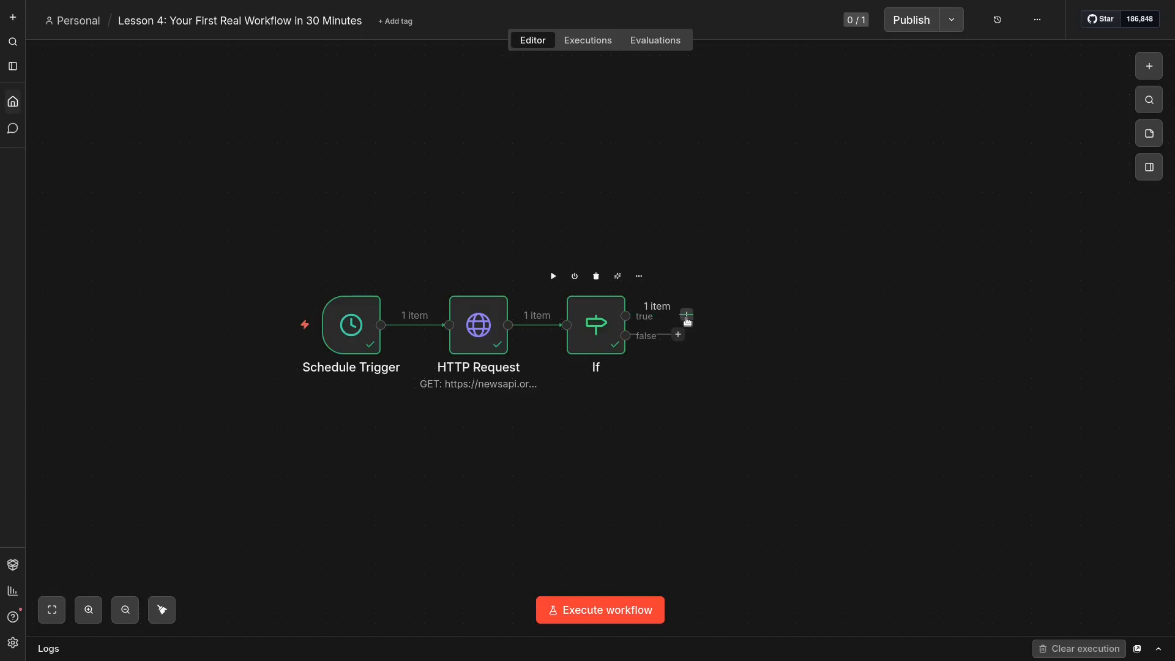
# Step: Add an Edit Fields (Set) node to the If node's true output and return to the canvas
pyautogui.click(686, 317)
pyautogui.write('s')
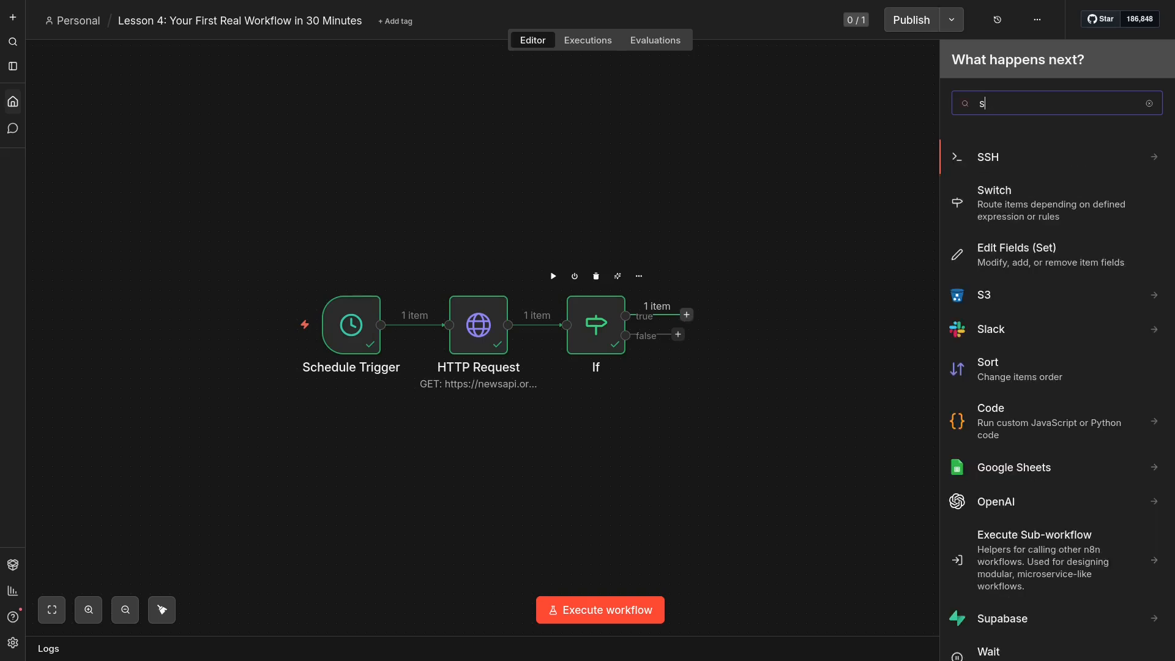
pyautogui.write('e')
pyautogui.press('Return')
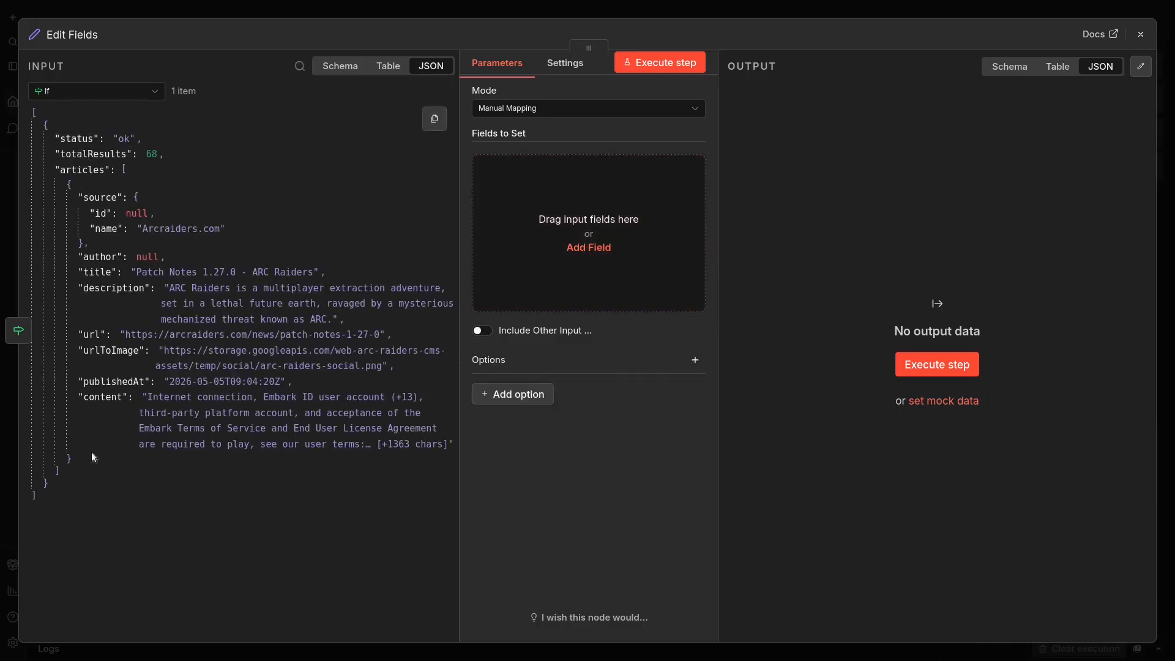
pyautogui.click(2, 266)
pyautogui.moveTo(886, 427); pyautogui.dragTo(814, 432)
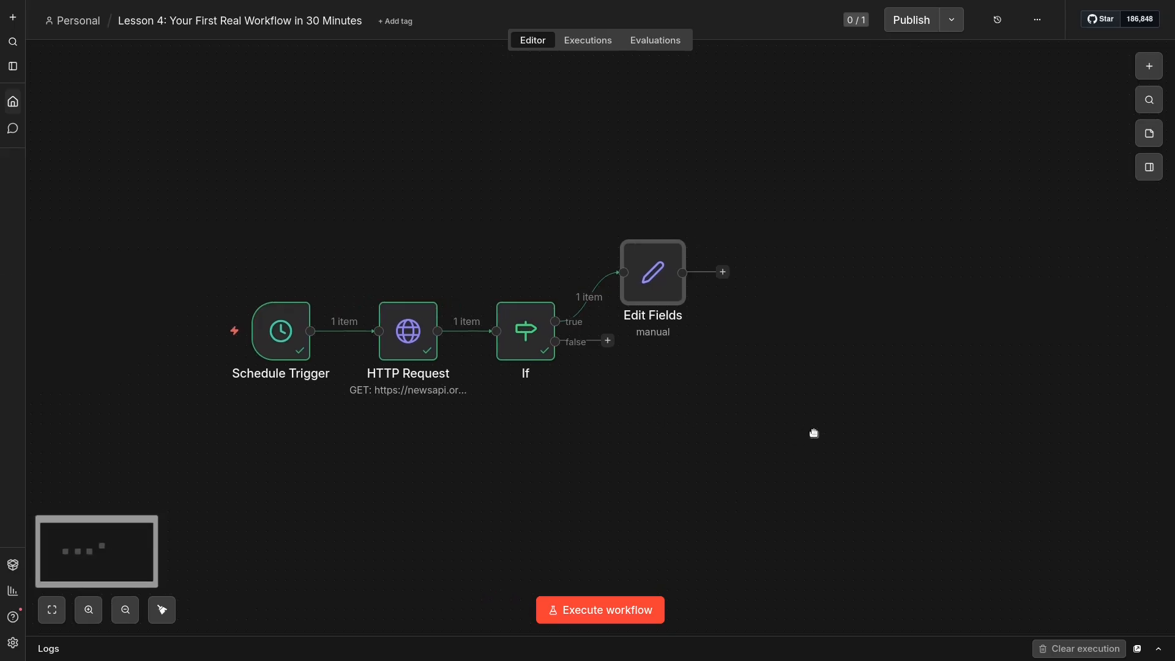
# Step: Open the Edit Fields node and review its field mappings, examining the headline field's expression result
pyautogui.doubleClick(652, 270)
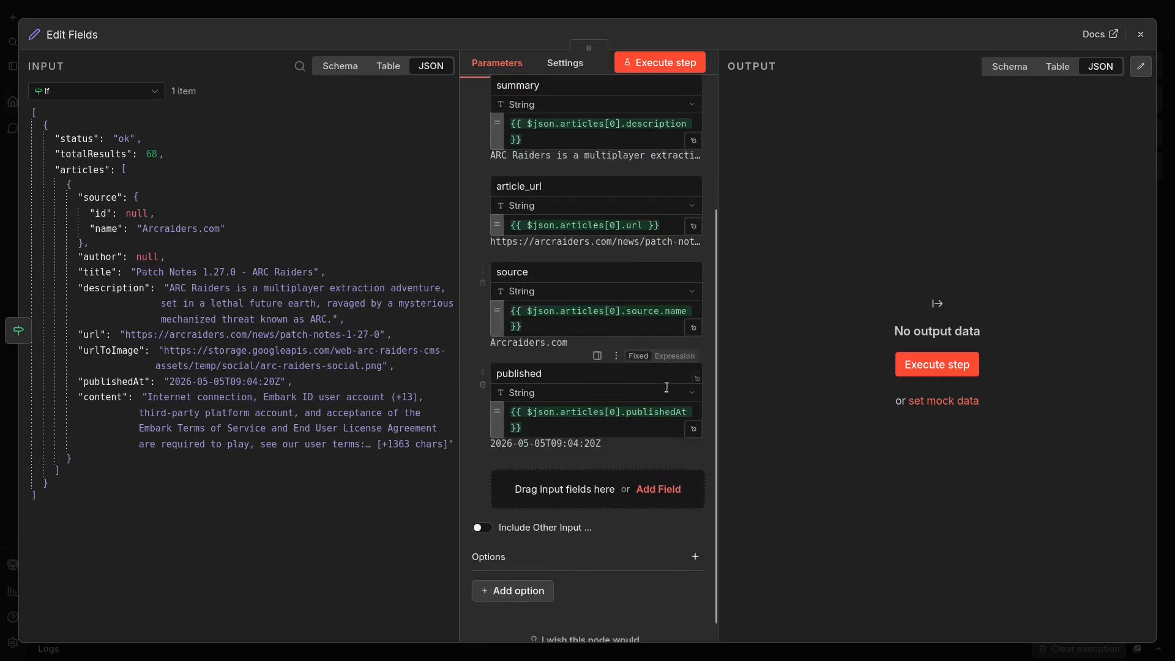
pyautogui.scroll(-1, 667, 407)
pyautogui.scroll(3, 668, 407)
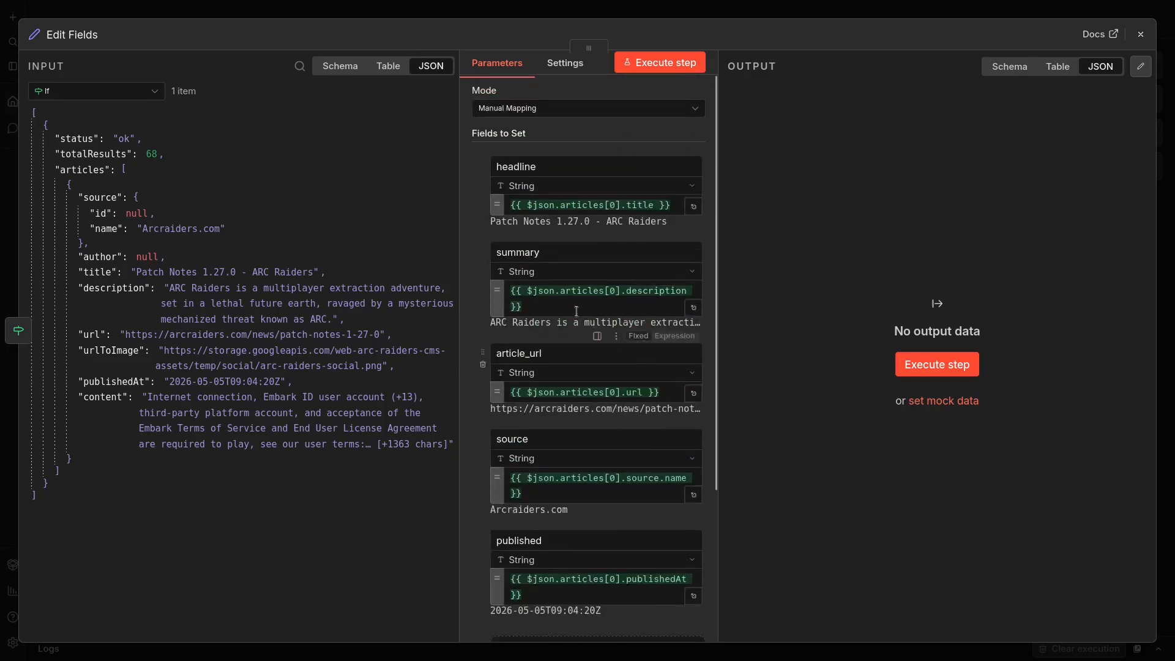
pyautogui.tripleClick(655, 204)
pyautogui.click(672, 204)
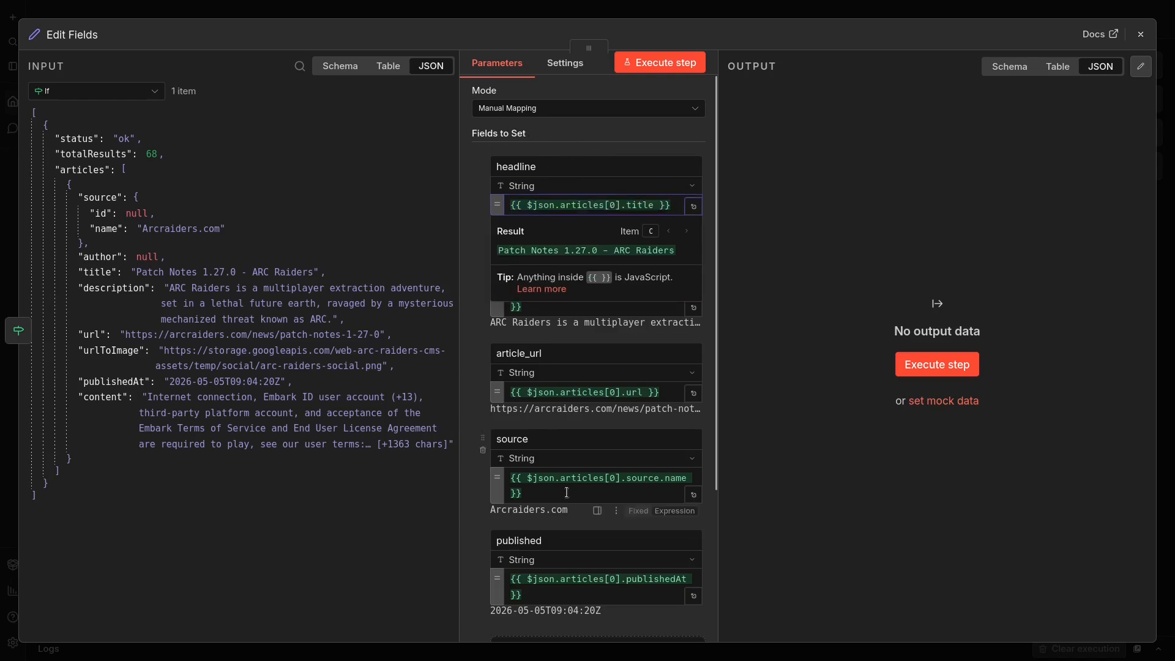
# Step: Examine the article_url field's expression result and review the other mapped fields in the Edit Fields node
pyautogui.scroll(-2, 567, 496)
pyautogui.scroll(-2, 567, 496)
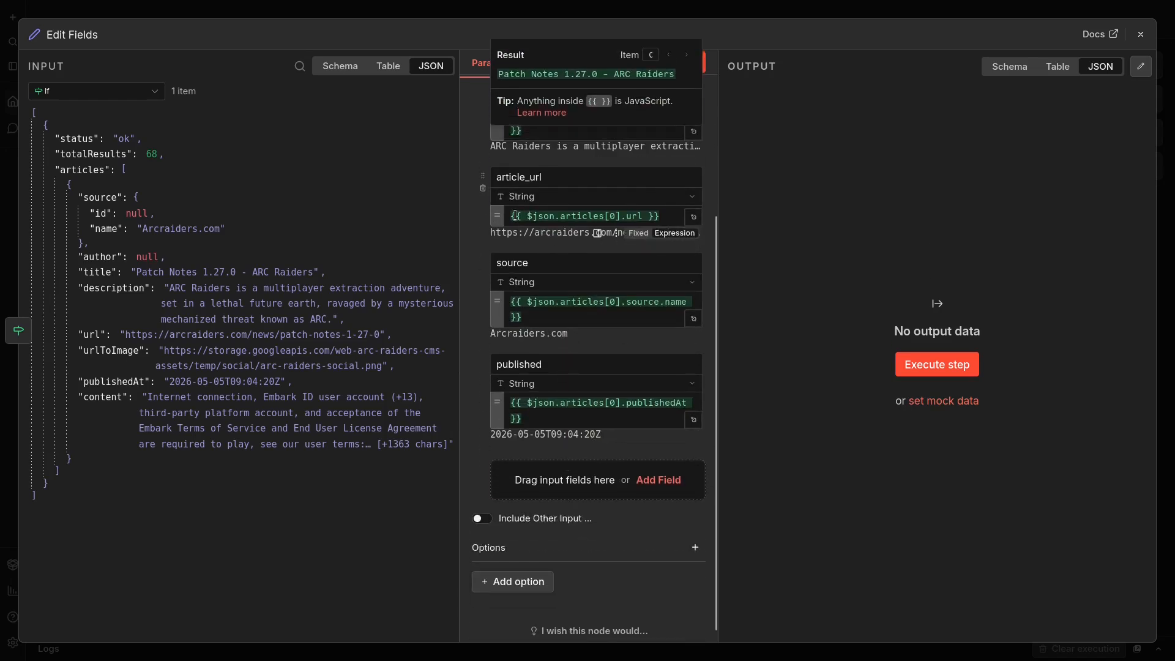
pyautogui.moveTo(511, 216); pyautogui.dragTo(658, 219)
pyautogui.click(658, 218)
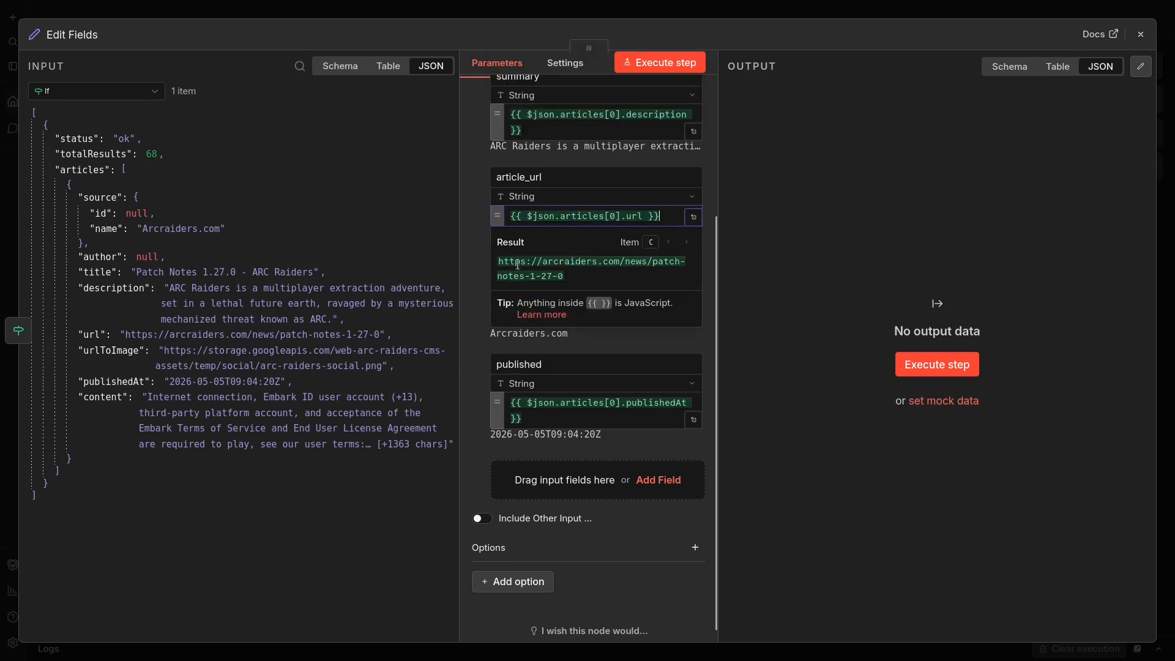
pyautogui.moveTo(712, 345); pyautogui.dragTo(715, 252)
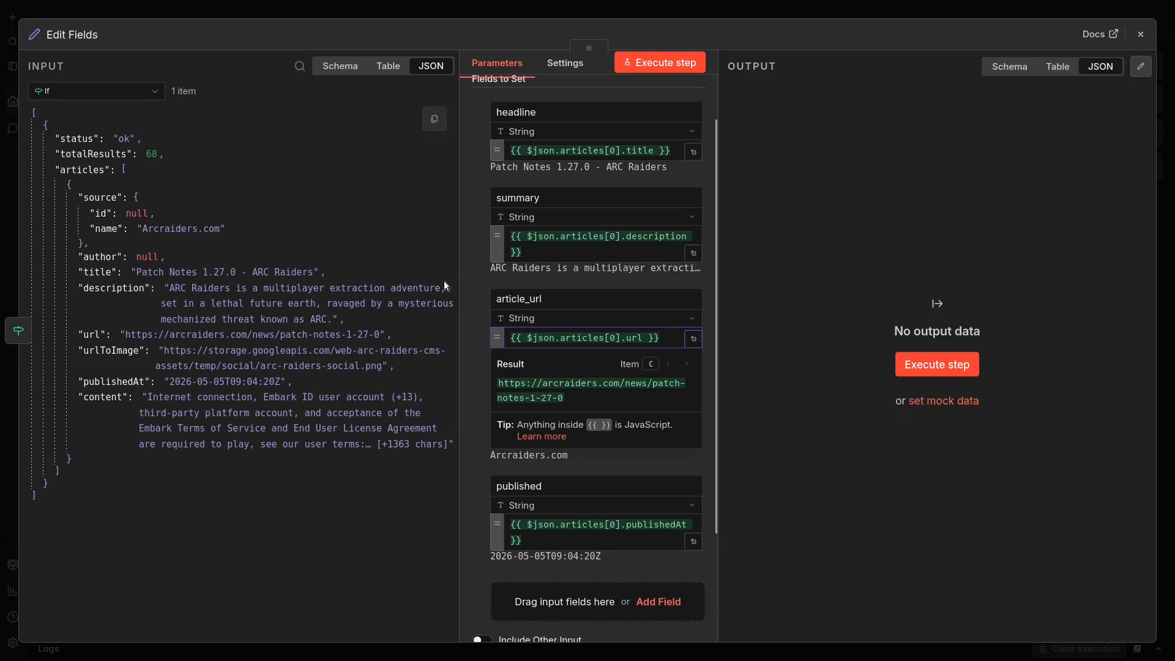
pyautogui.click(479, 293)
pyautogui.moveTo(715, 247); pyautogui.dragTo(721, 216)
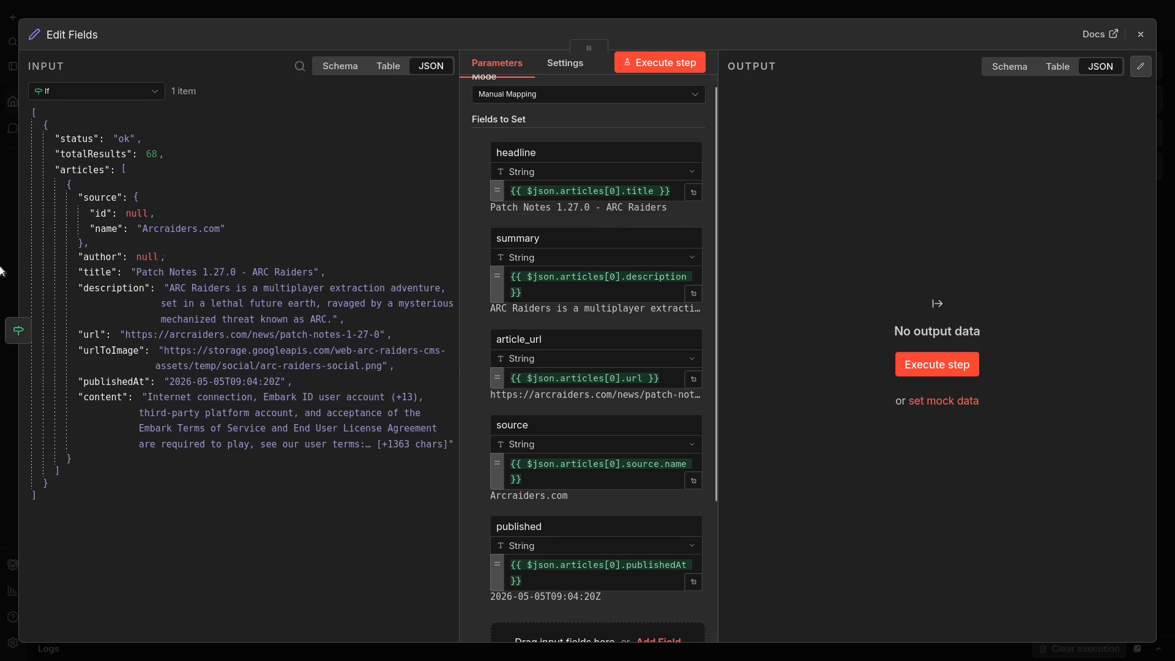
# Step: Execute the Edit Fields node on its own, examine its JSON output, and return to the canvas
pyautogui.click(668, 62)
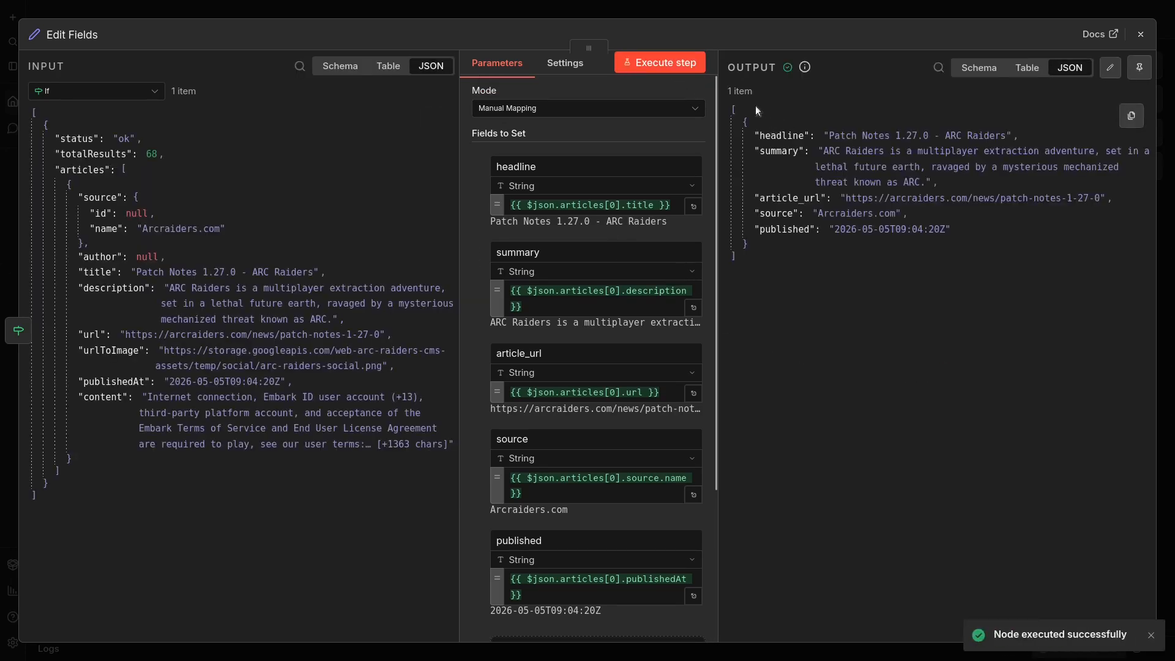
pyautogui.moveTo(747, 126); pyautogui.dragTo(809, 243)
pyautogui.click(809, 243)
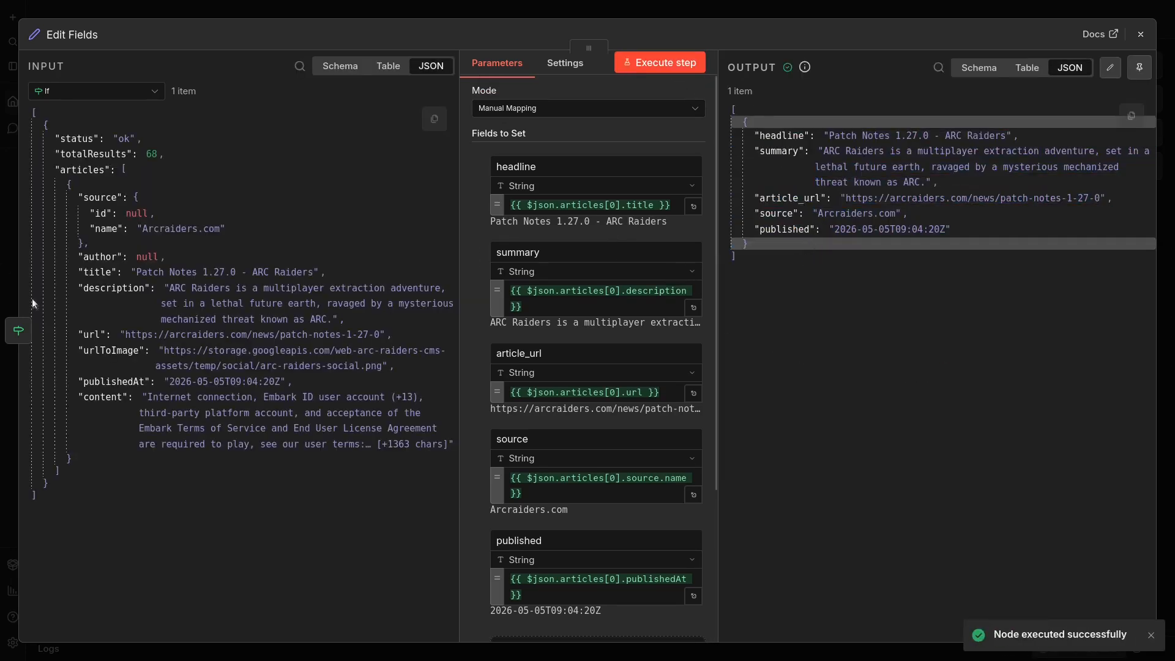
pyautogui.click(773, 258)
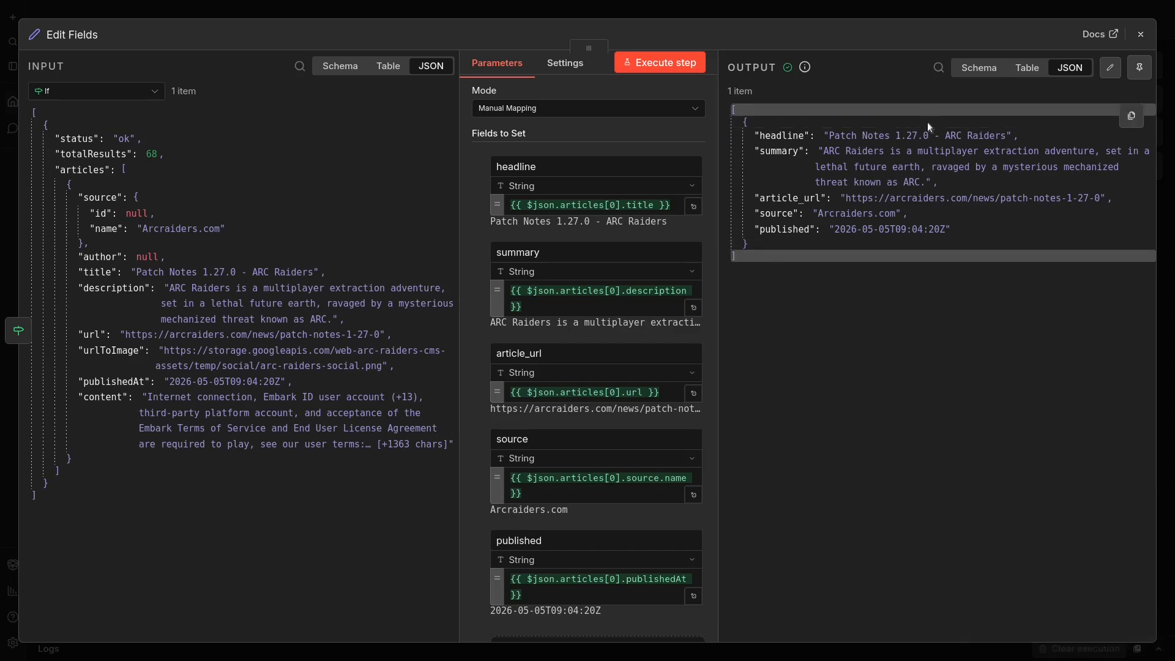
pyautogui.press('Escape')
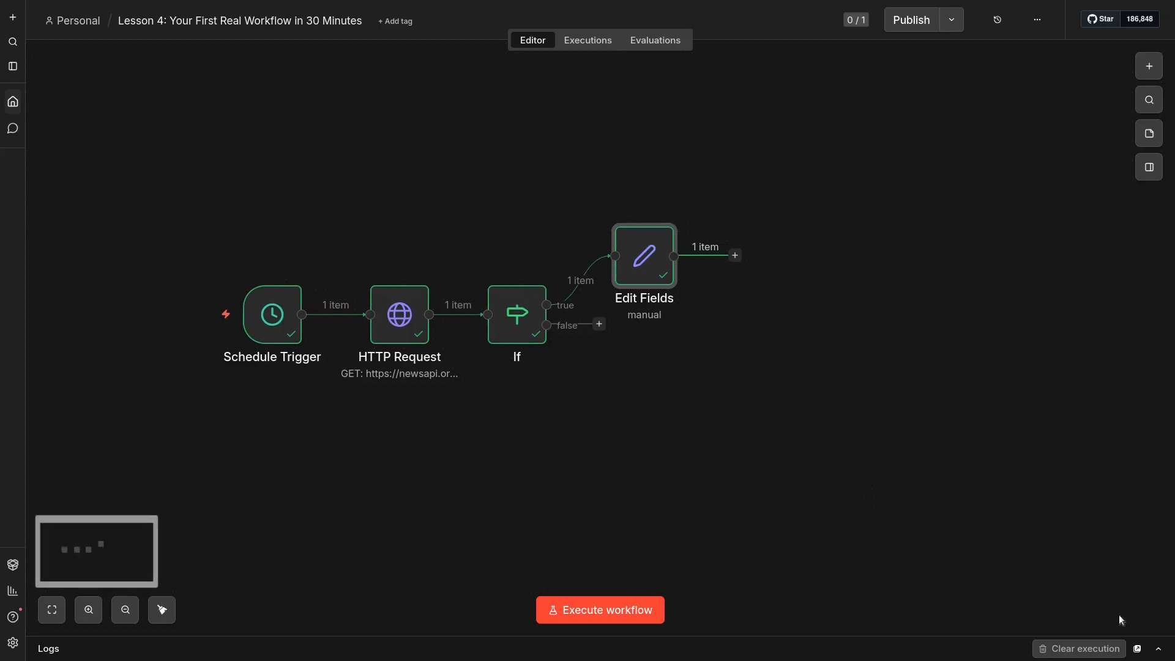
# Step: Inspect the Edit Fields entry in the execution logs, show its output in schema view, and collapse the logs
pyautogui.click(1158, 648)
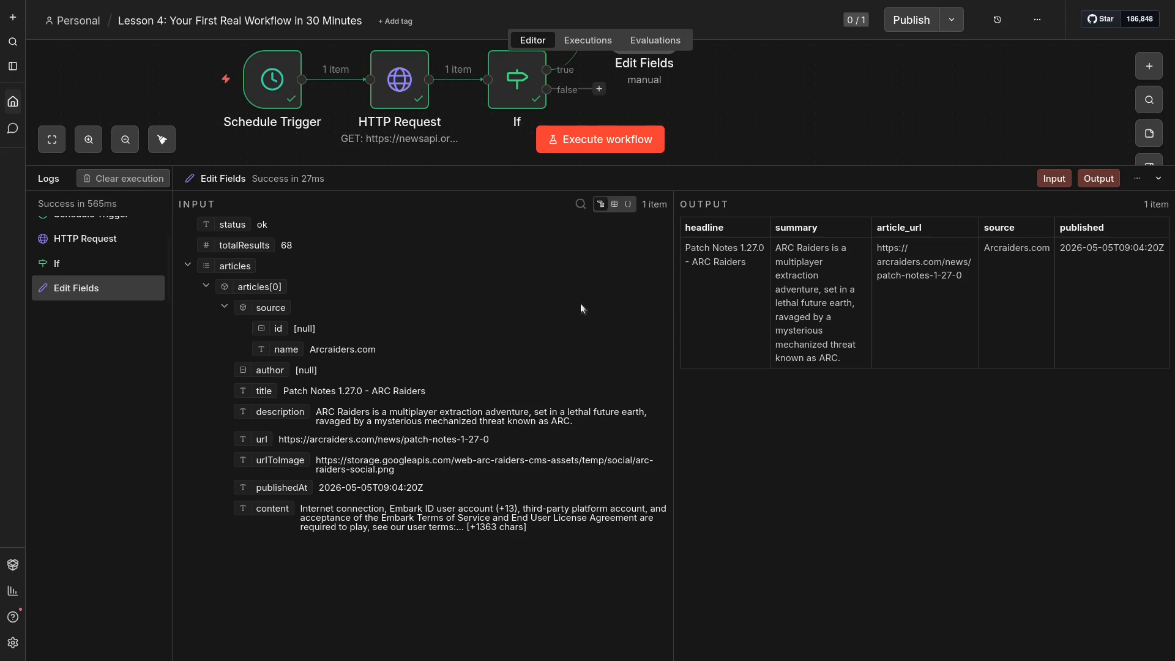
pyautogui.click(1108, 208)
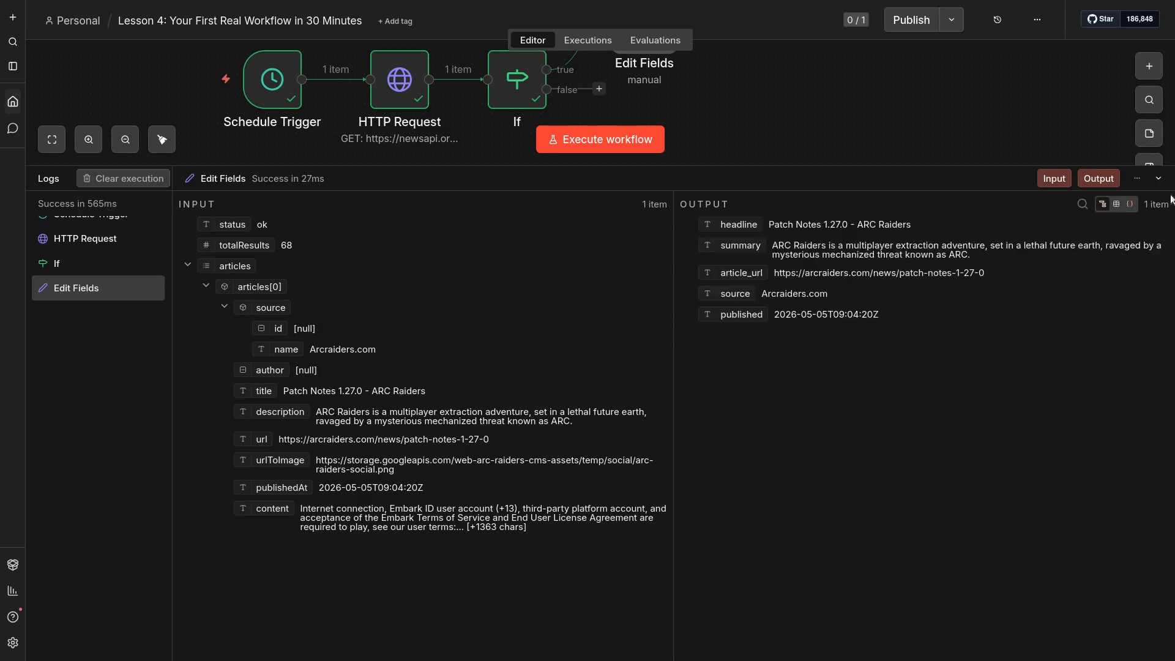
pyautogui.click(1158, 178)
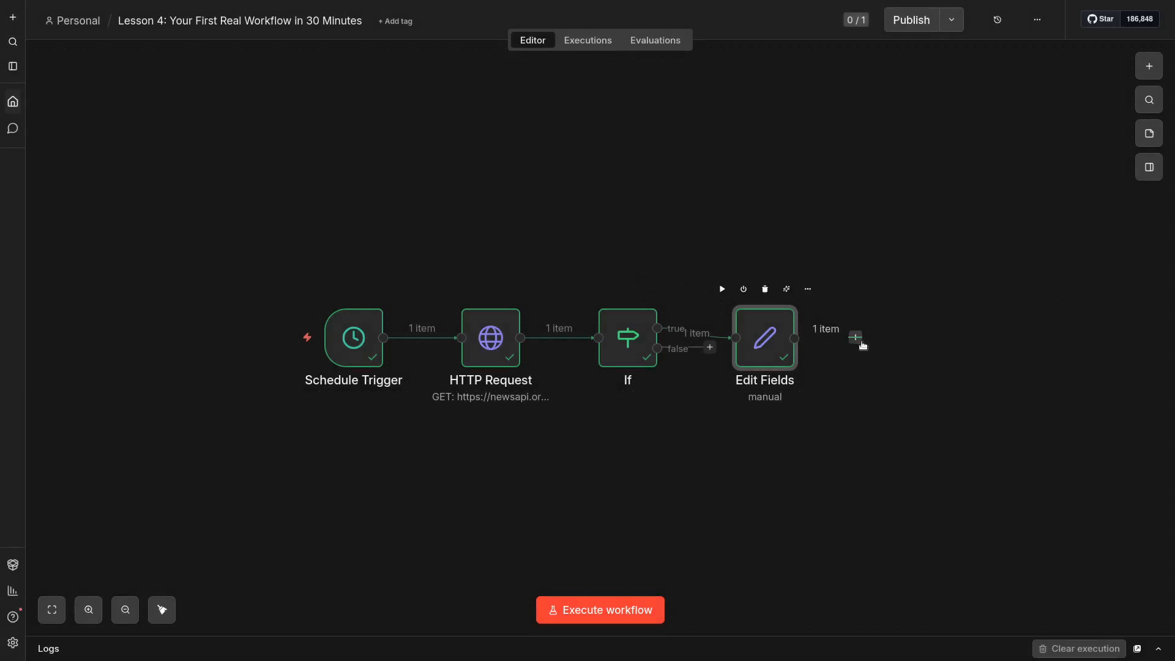
# Step: Add an OpenAI Message a Model node after the Edit Fields node
pyautogui.click(856, 337)
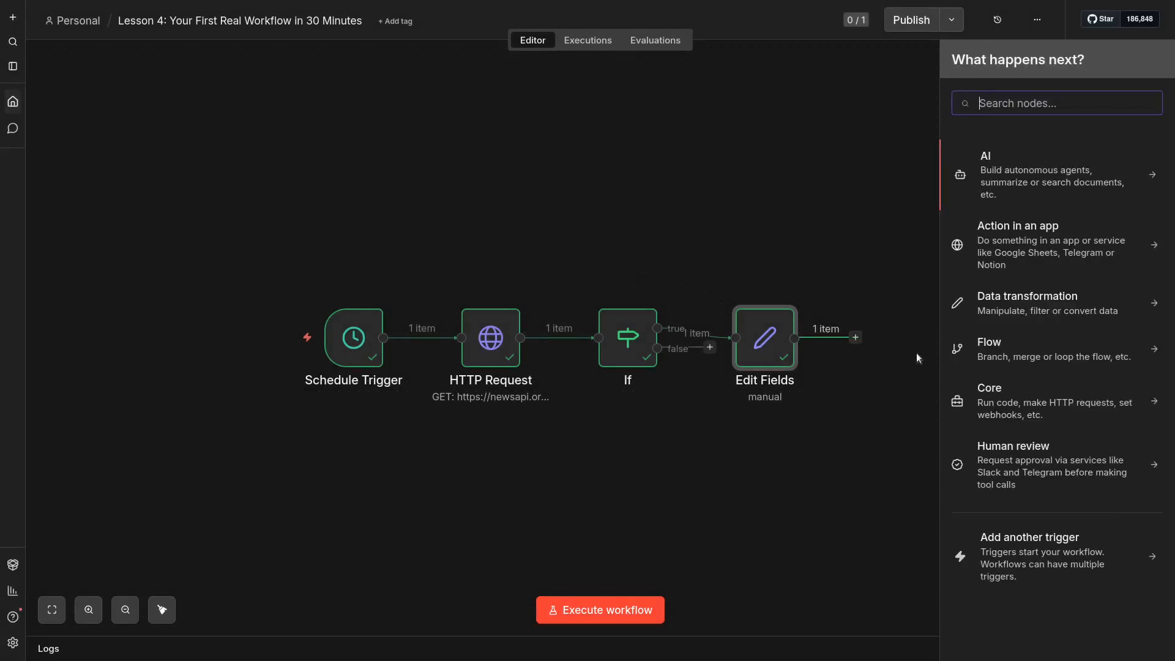
pyautogui.write('openai')
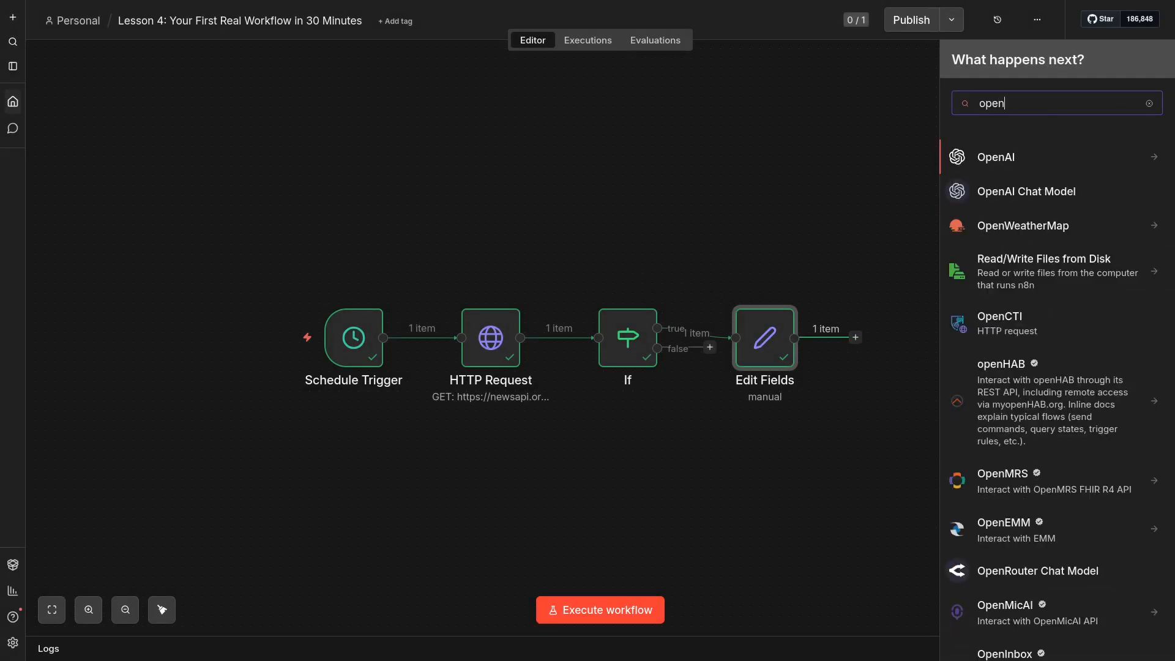
pyautogui.press('Return')
pyautogui.press('Return')
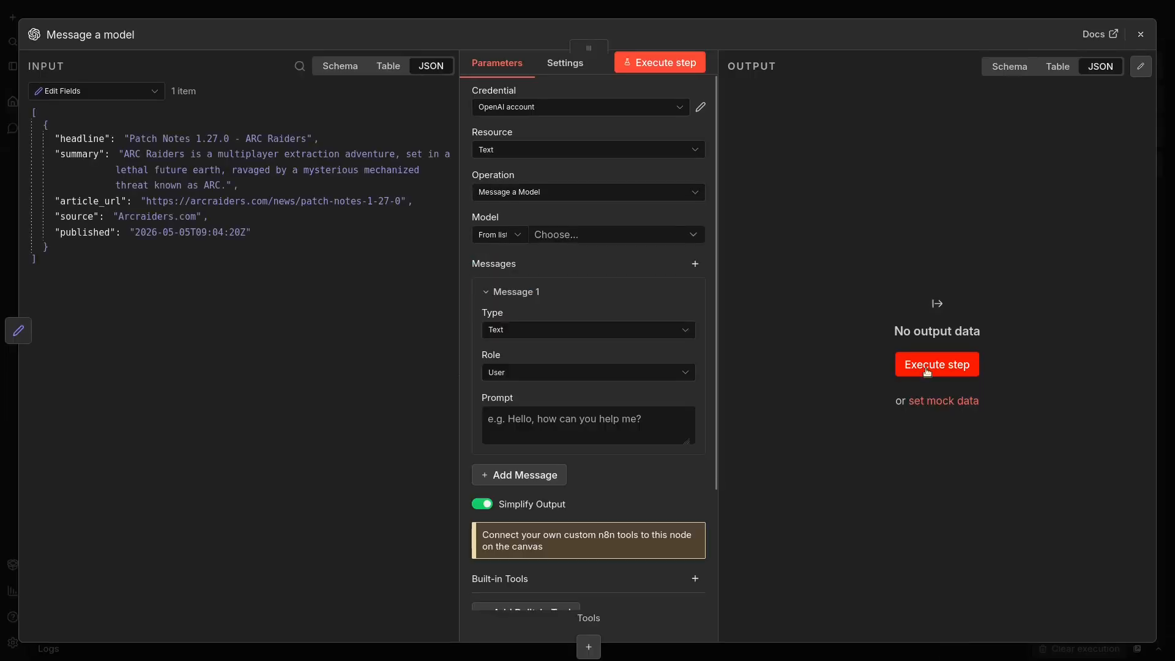
# Step: Set the OpenAI node's model to GPT-4O-MINI
pyautogui.click(585, 237)
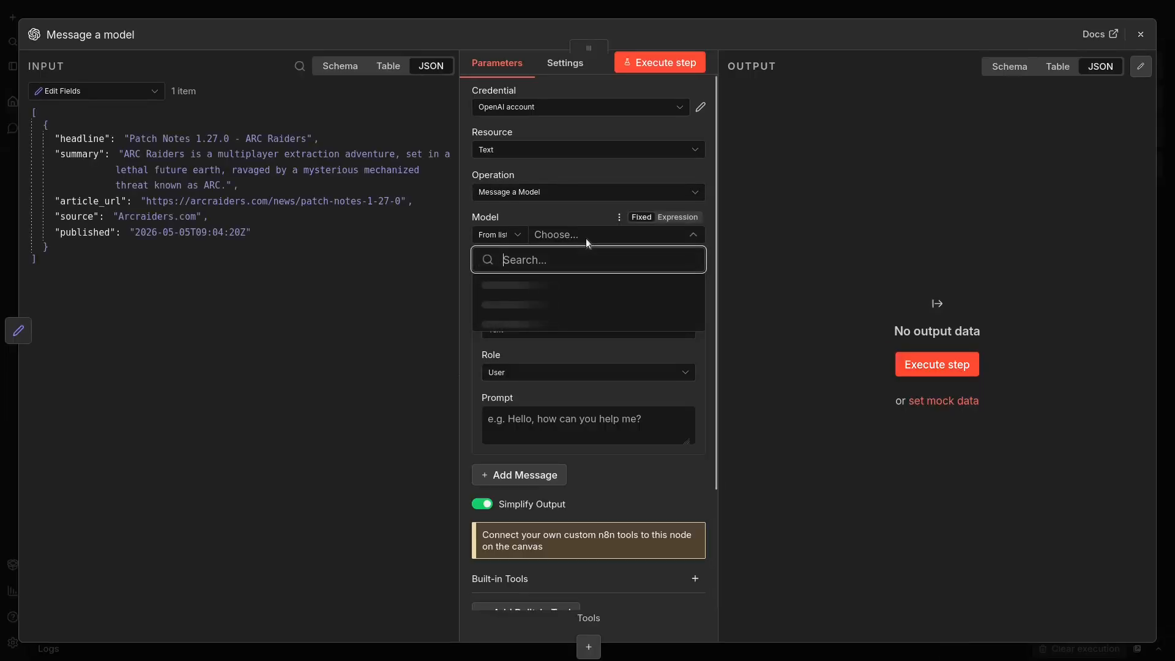
pyautogui.scroll(-3, 563, 392)
pyautogui.scroll(-6, 568, 392)
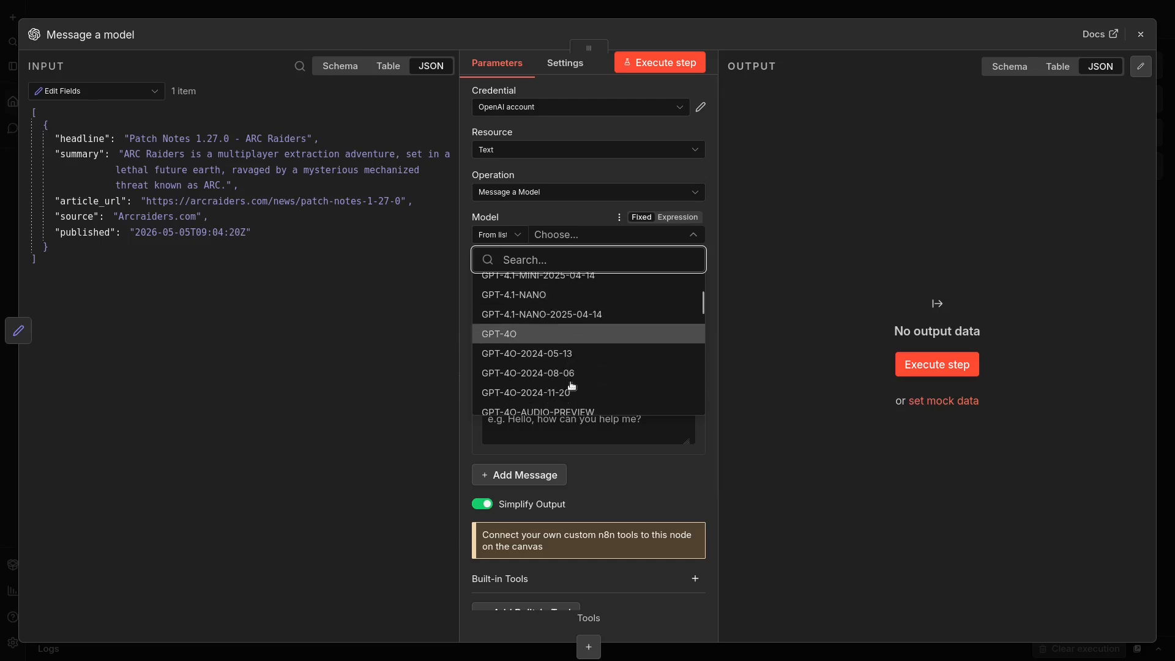
pyautogui.scroll(-5, 539, 342)
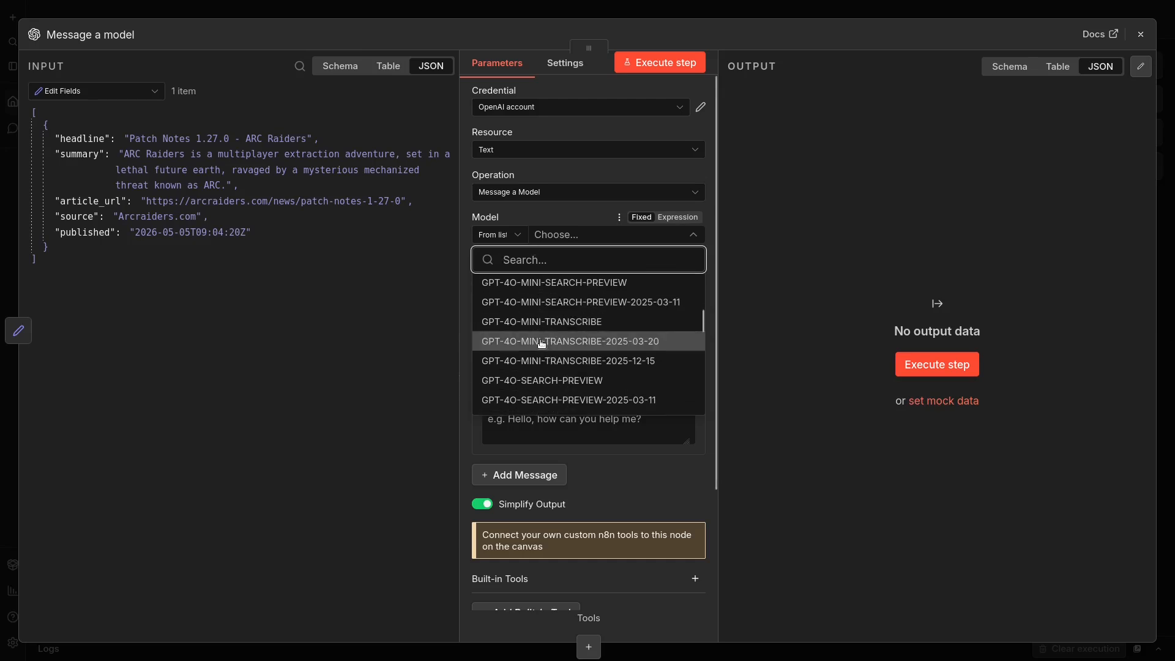
pyautogui.write('gpt')
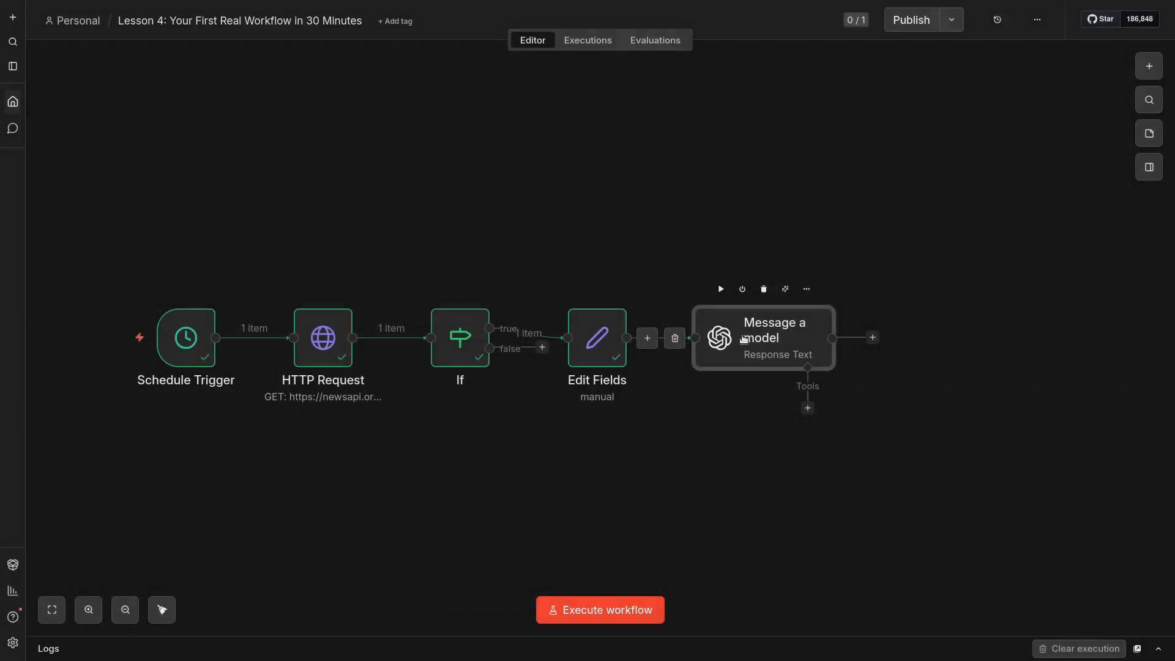
# Step: Enter a social media content writer prompt using the headline, summary, source and article_url fields, requesting a CAPTION and an IMAGE PROMPT in fixed format
pyautogui.doubleClick(744, 339)
pyautogui.click(686, 418)
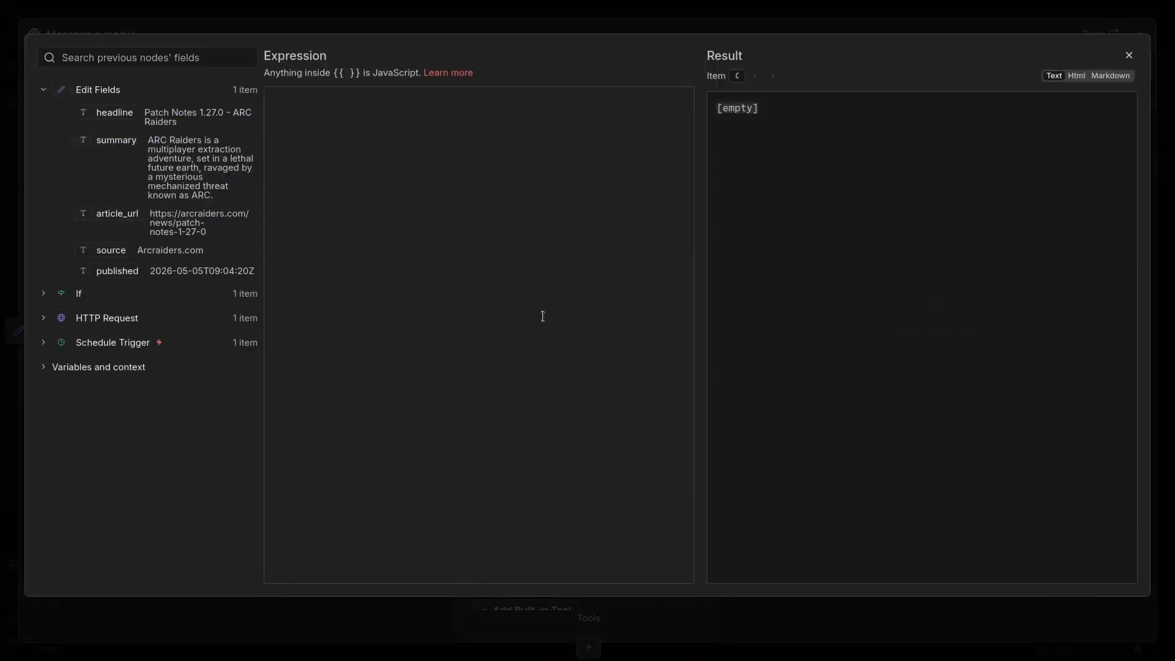
pyautogui.write("You are a social media content writer.  Here is today's top tech headline:  Title: {{ $json.headline }} Summary: {{ $json.summary }} Source: {{ $json.source }} URL: {{ $json.article_url }}  Generate two things:  1. CAPTION: A punchy social media caption for this headline. Max 200 characters. No hashtags. Hook first, insight second, end with the URL.  2. IMAGE PROMPT: A detailed image generation prompt for this headline. Cinematic, professional, no text in the image.  Format your response exactly like this: CAPTION: [caption here] IMAGE PROMPT: [image prompt here]")
# Step: Review the prompt's field expressions, instructions and resolved result in the expression editor, and close the editor
pyautogui.moveTo(456, 199); pyautogui.dragTo(266, 163)
pyautogui.click(444, 170)
pyautogui.moveTo(463, 160); pyautogui.dragTo(471, 173)
pyautogui.click(470, 173)
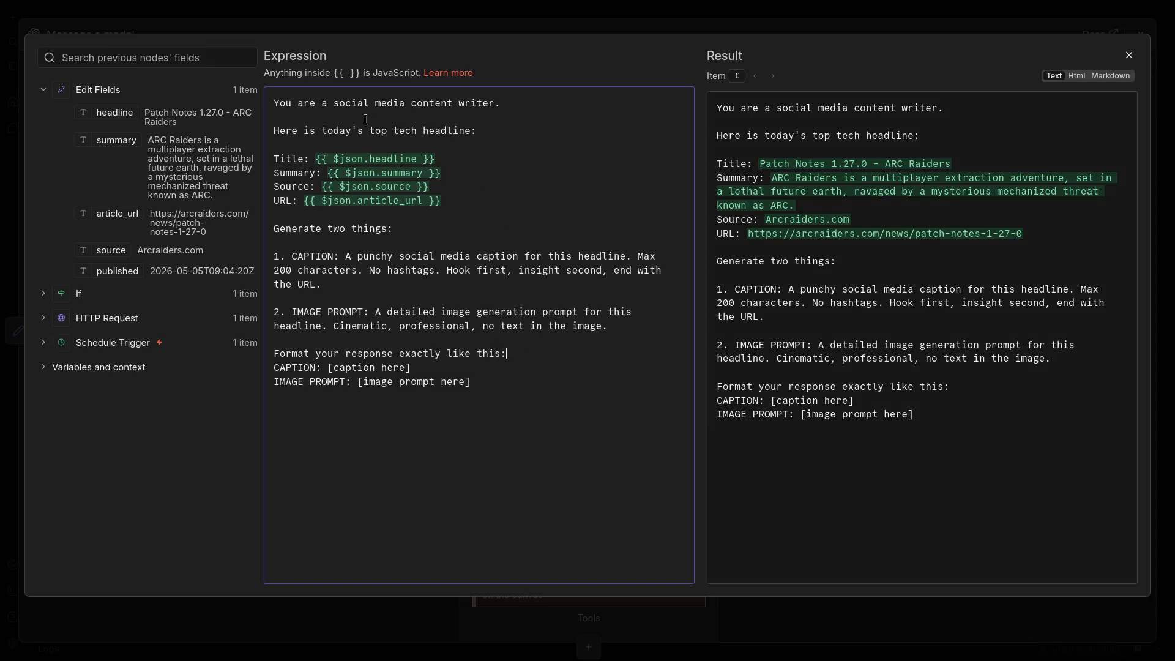
pyautogui.moveTo(272, 101); pyautogui.dragTo(553, 384)
pyautogui.click(557, 384)
pyautogui.moveTo(720, 107); pyautogui.dragTo(871, 461)
pyautogui.click(953, 429)
pyautogui.moveTo(753, 400); pyautogui.dragTo(785, 421)
pyautogui.click(785, 421)
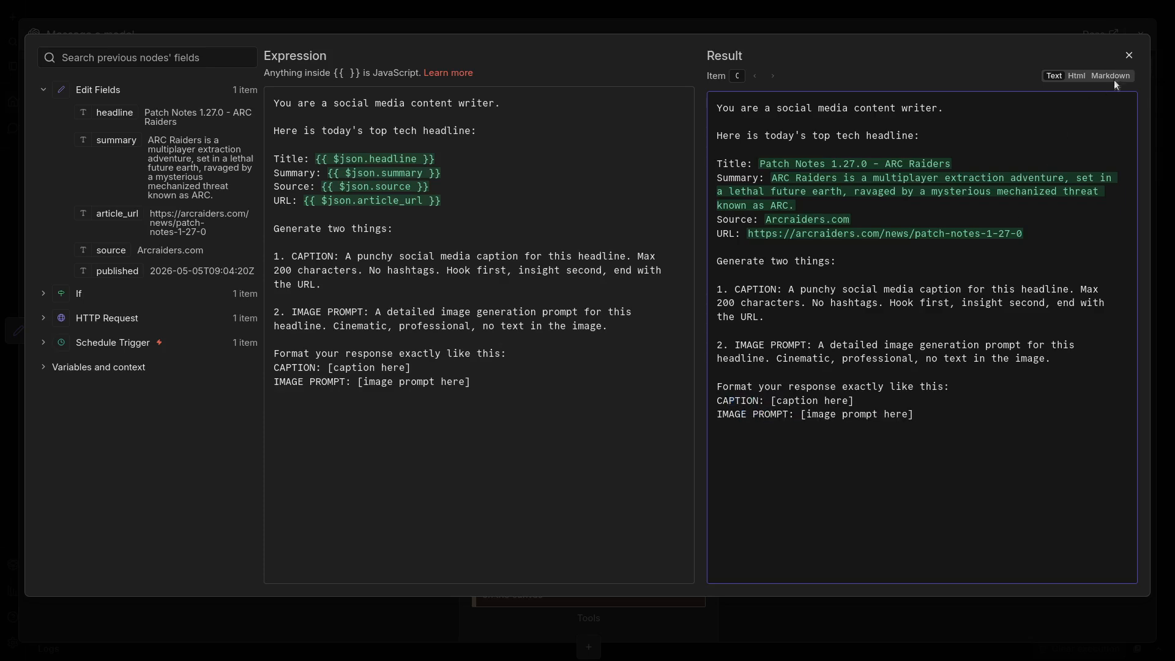
pyautogui.click(1129, 56)
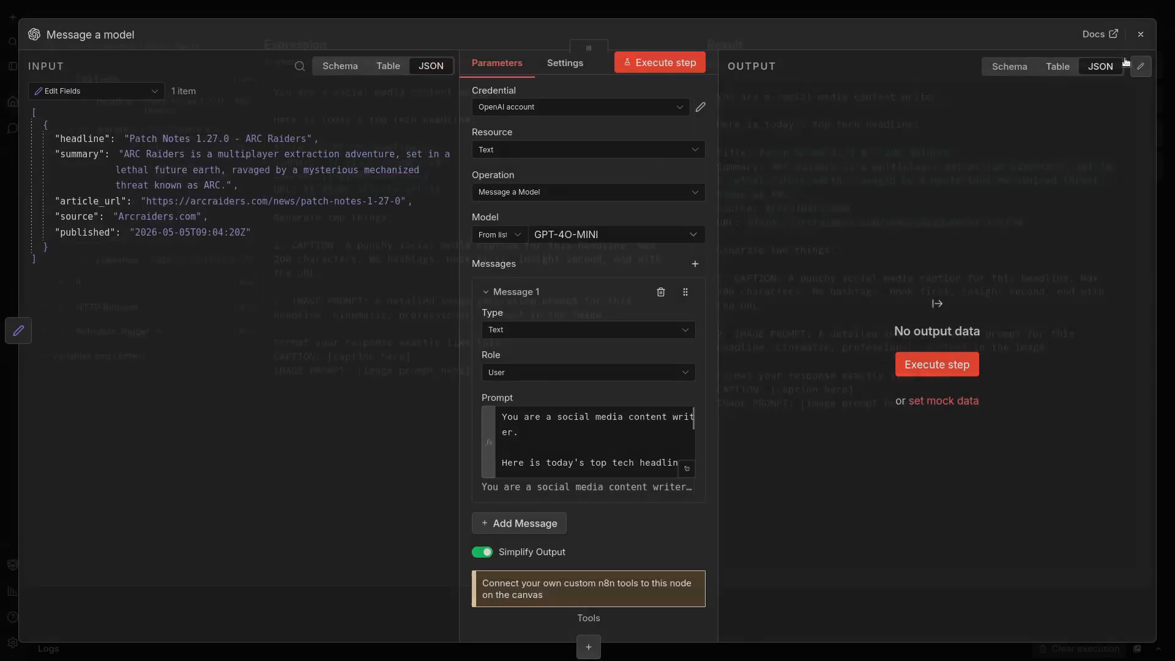
# Step: Return to the canvas, reopen the Message a model node to check its model selection, and close it
pyautogui.press('Escape')
pyautogui.hscroll(3, 728, 503)
pyautogui.scroll(-1, 728, 503)
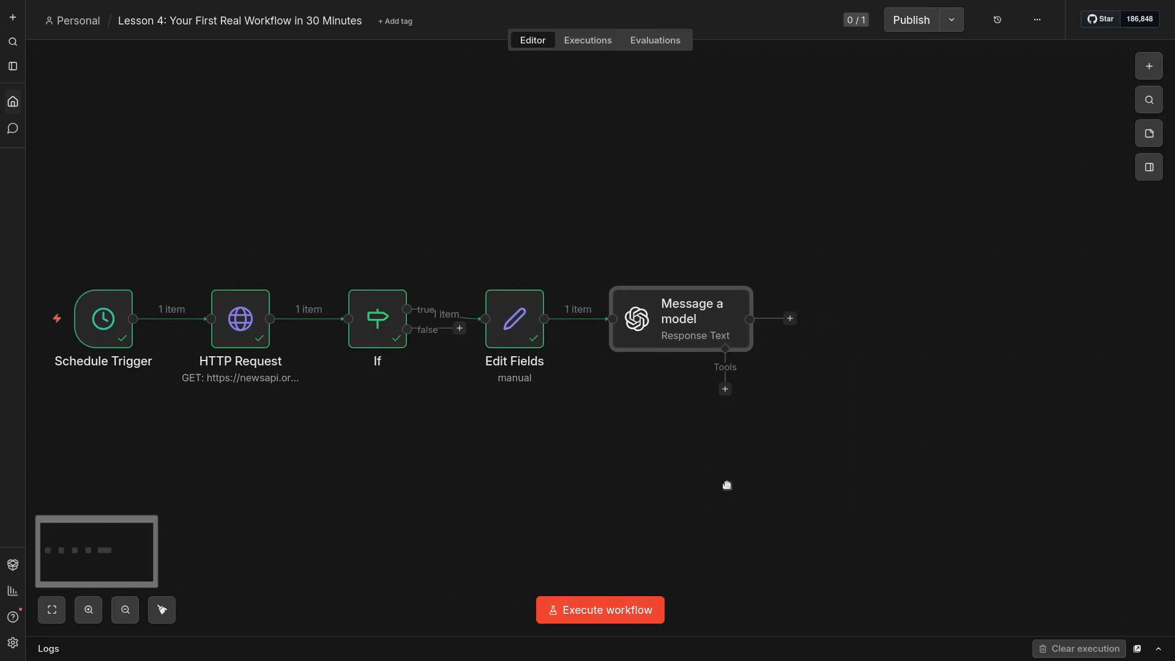
pyautogui.doubleClick(714, 338)
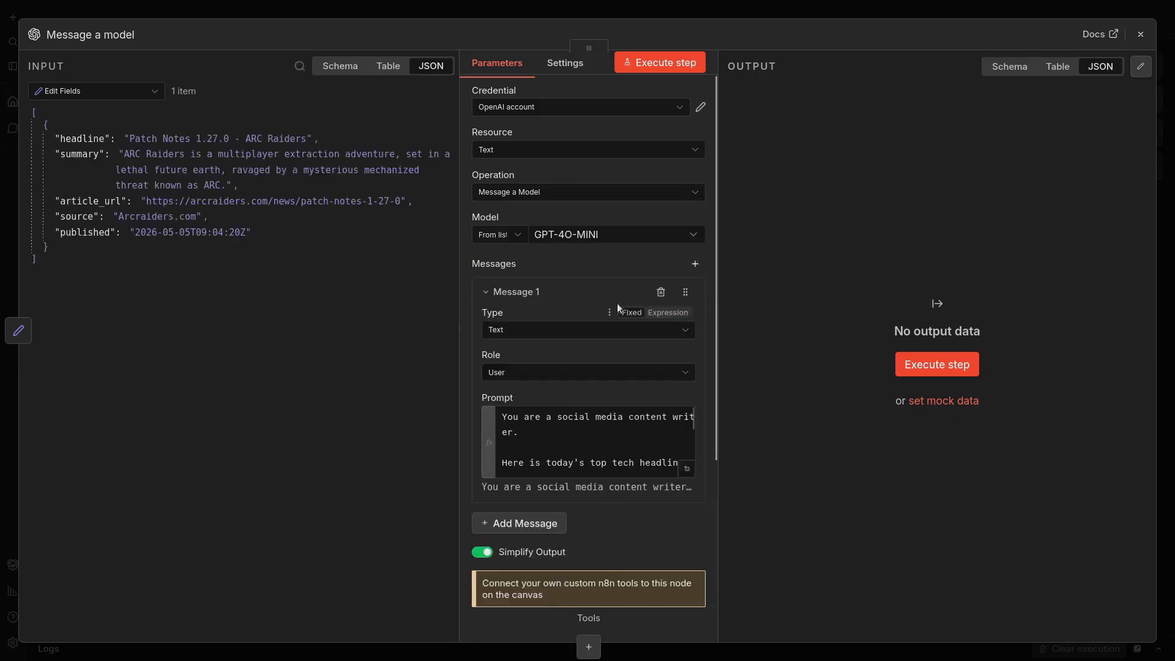
pyautogui.click(600, 238)
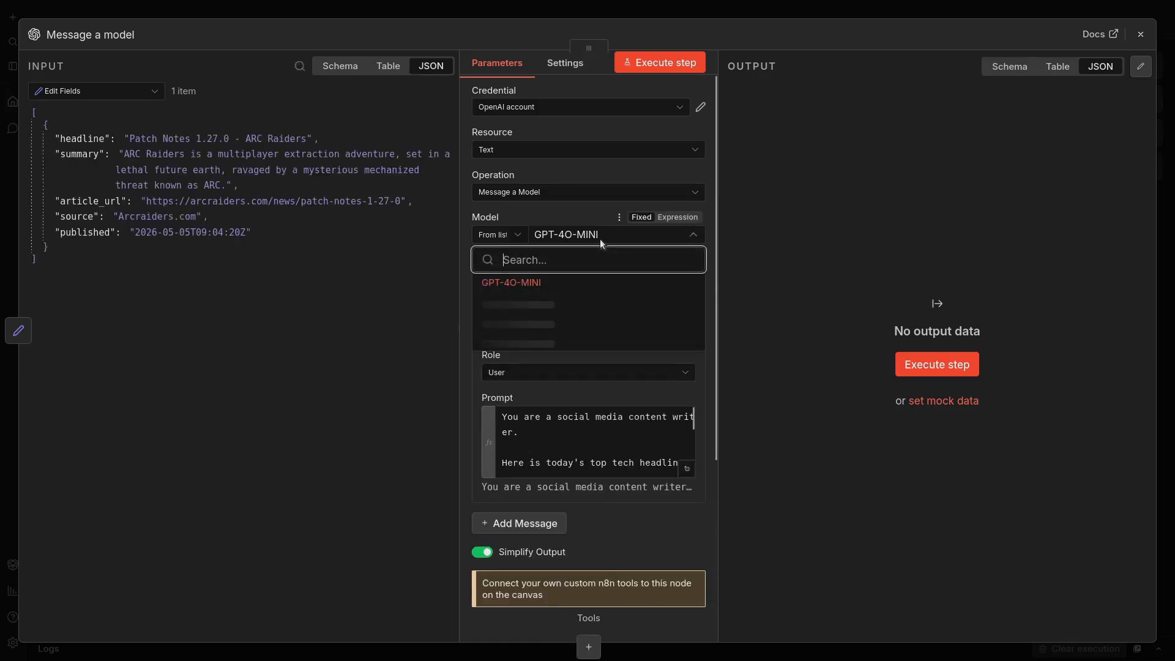
pyautogui.click(4, 243)
pyautogui.click(774, 502)
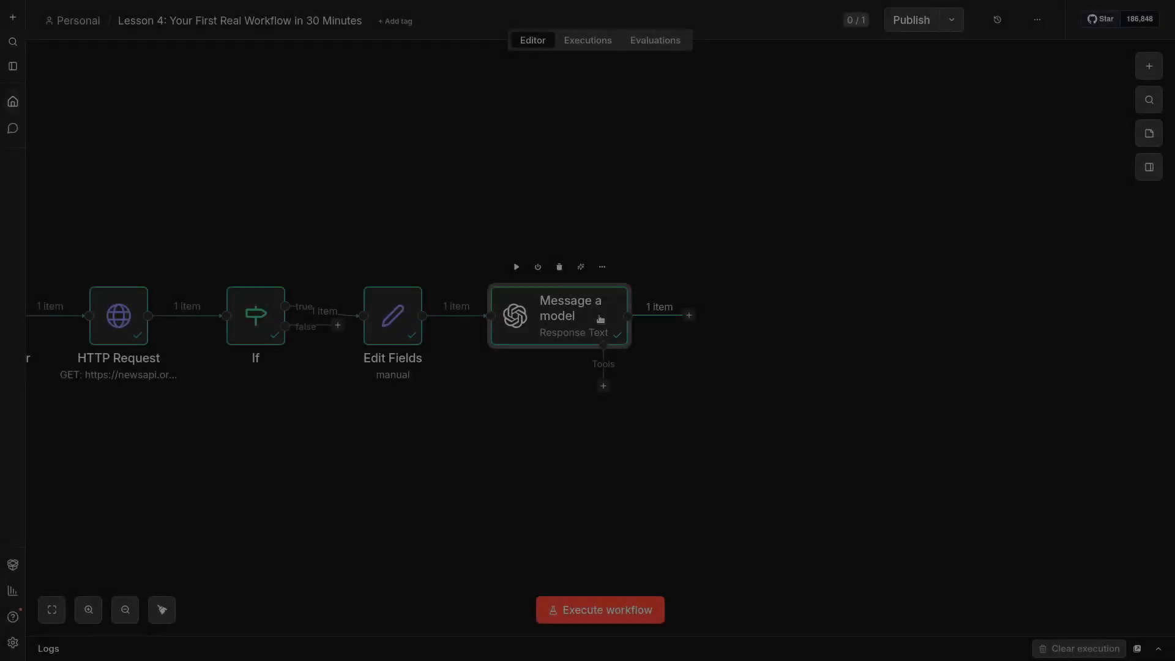
# Step: Open the Message a model node and examine the Text_prompt and Image_Prompt values in its JSON output
pyautogui.doubleClick(599, 318)
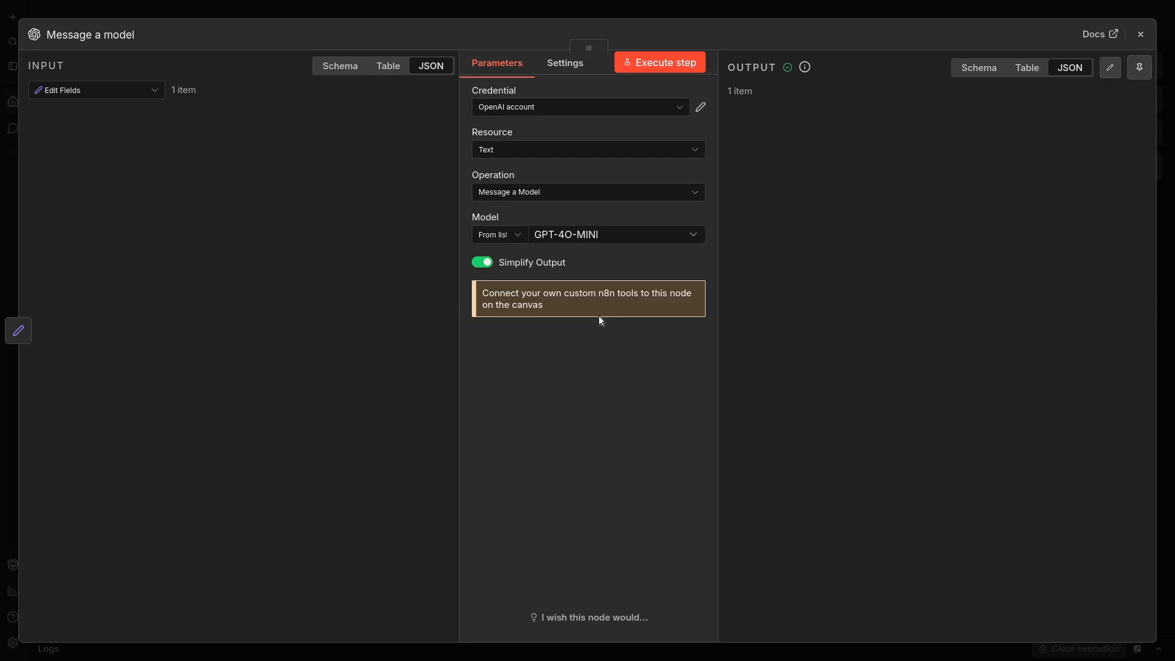
pyautogui.scroll(-1, 818, 278)
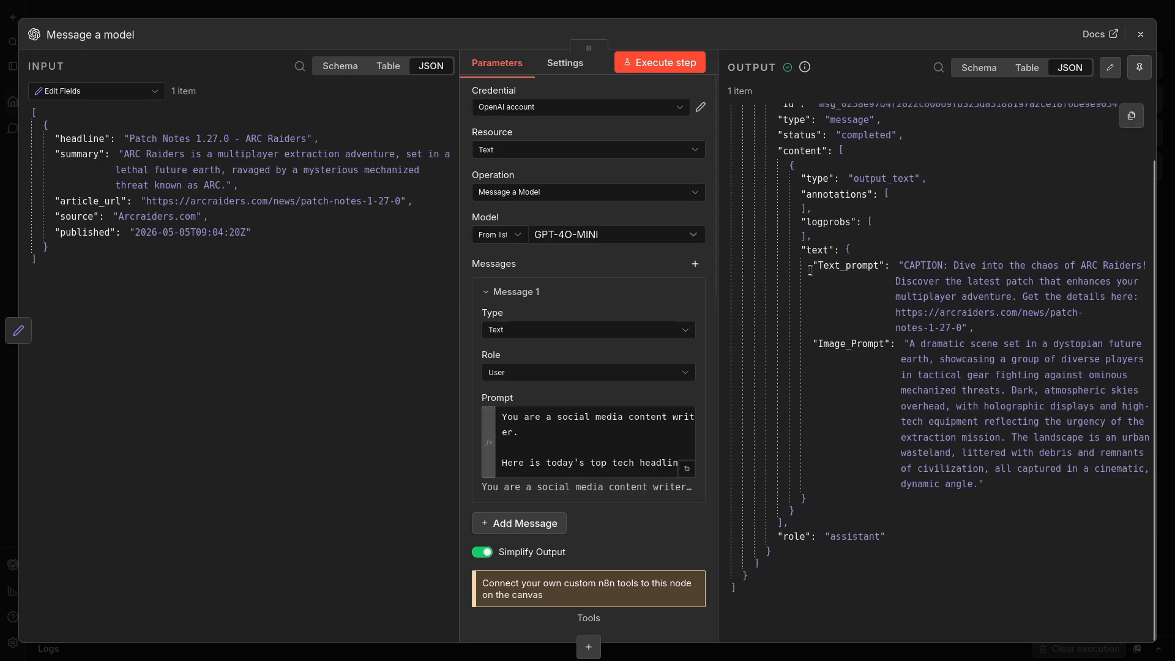
pyautogui.moveTo(807, 246); pyautogui.dragTo(924, 473)
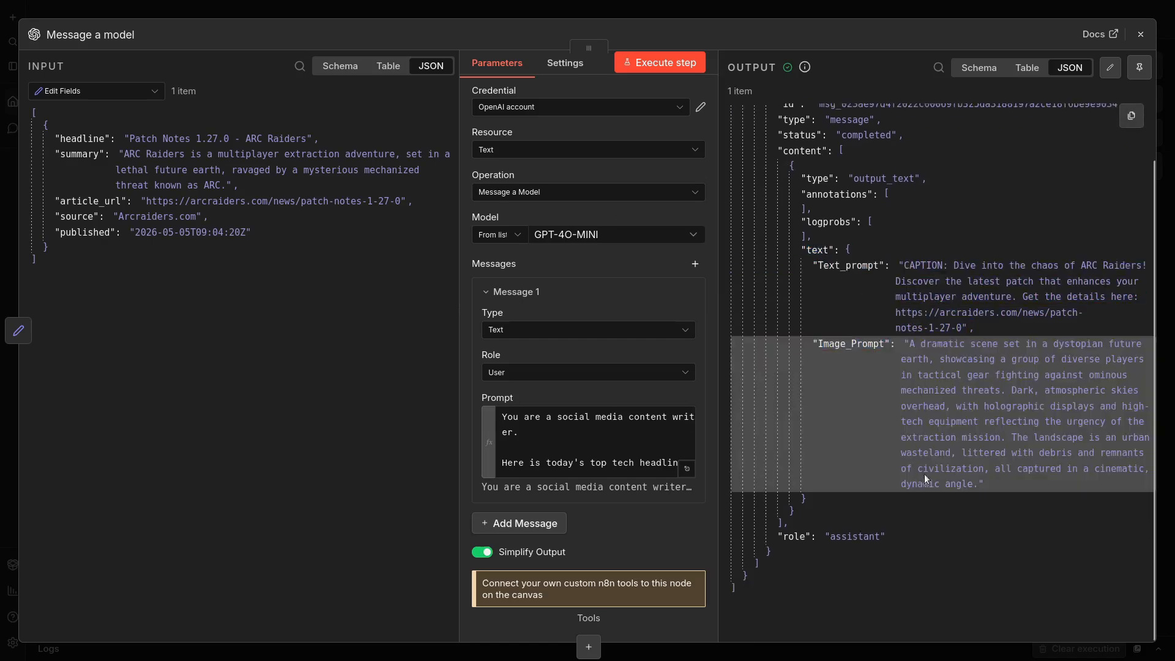
# Step: Examine the node's Output Format option, including its JSON Schema type, verbosity, name and schema
pyautogui.scroll(-7, 673, 457)
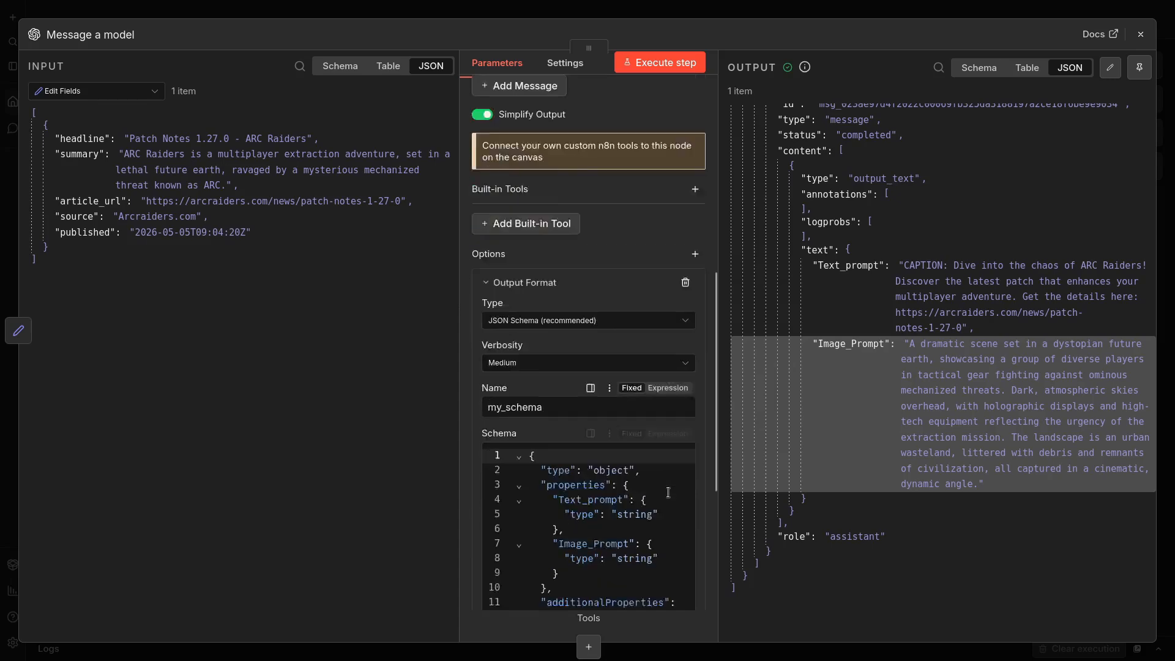
pyautogui.scroll(-4, 668, 492)
pyautogui.scroll(3, 521, 194)
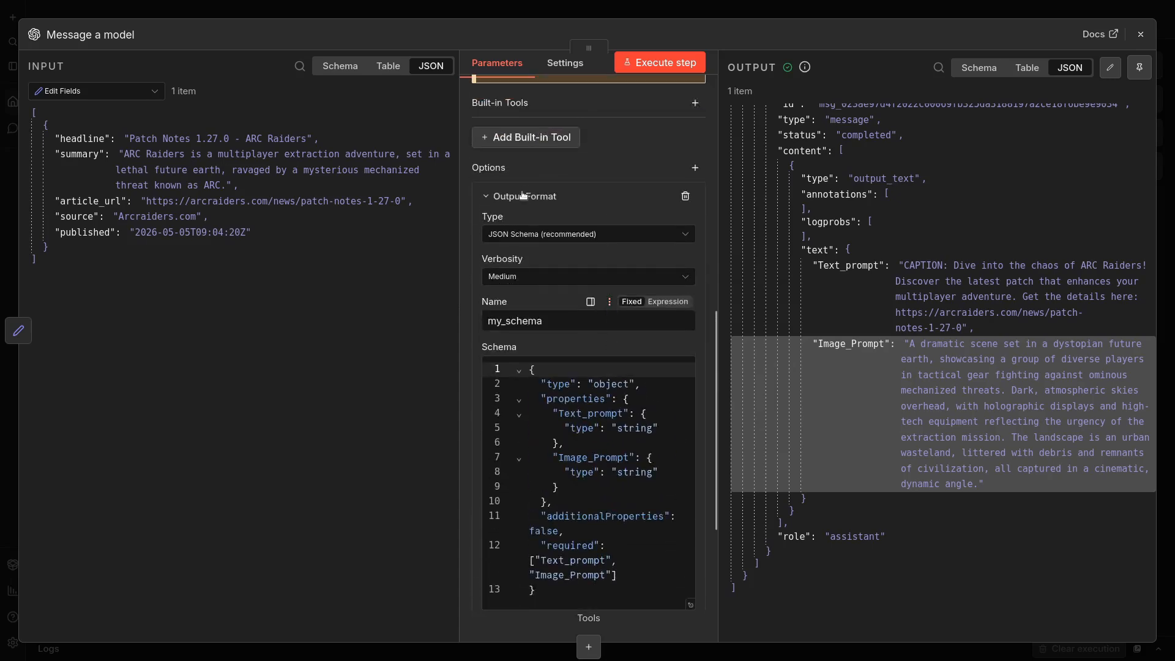
pyautogui.click(523, 195)
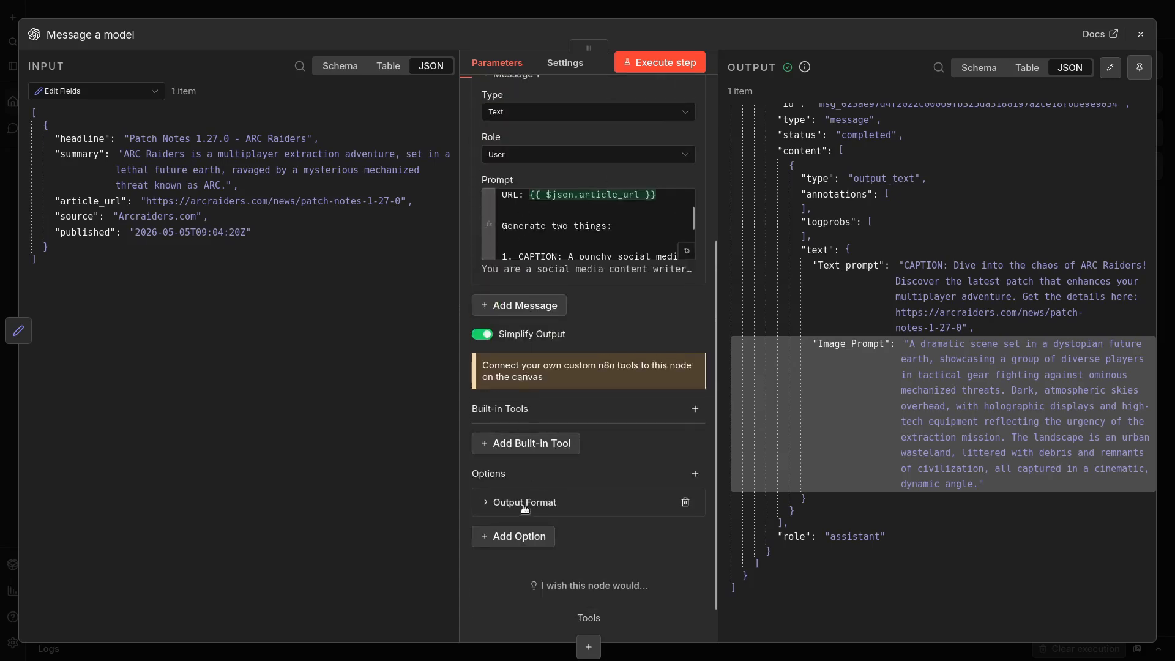
pyautogui.click(525, 503)
pyautogui.scroll(-7, 555, 502)
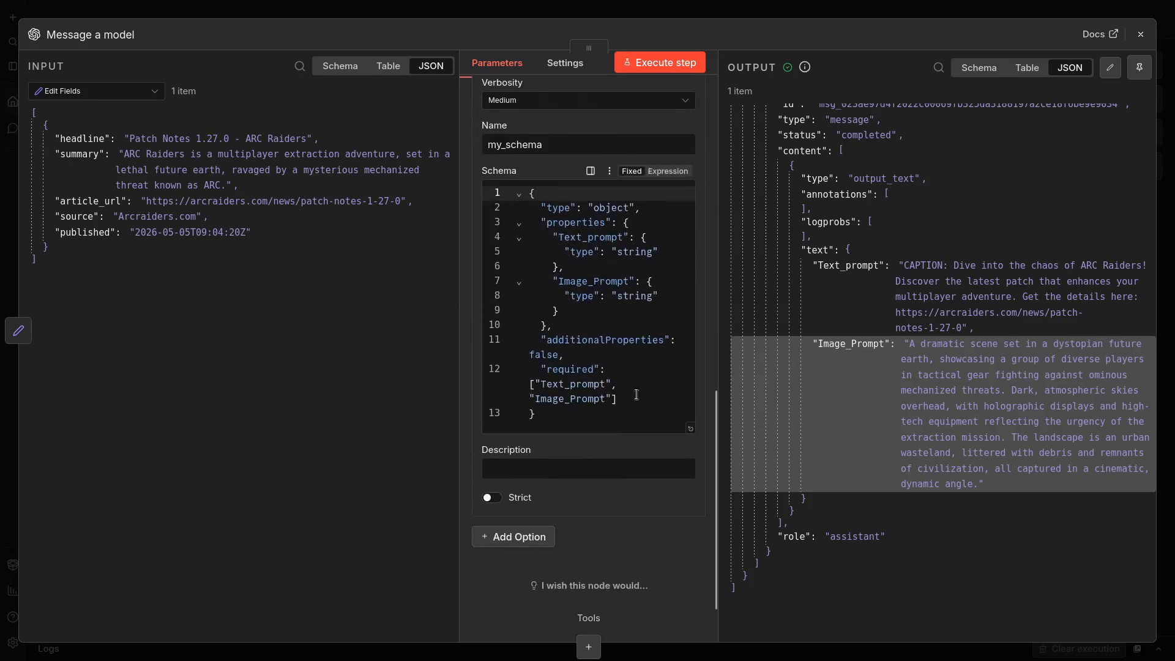
# Step: Enlarge the output schema to review its Text_prompt and Image_Prompt properties and required list, and close the editor
pyautogui.click(691, 428)
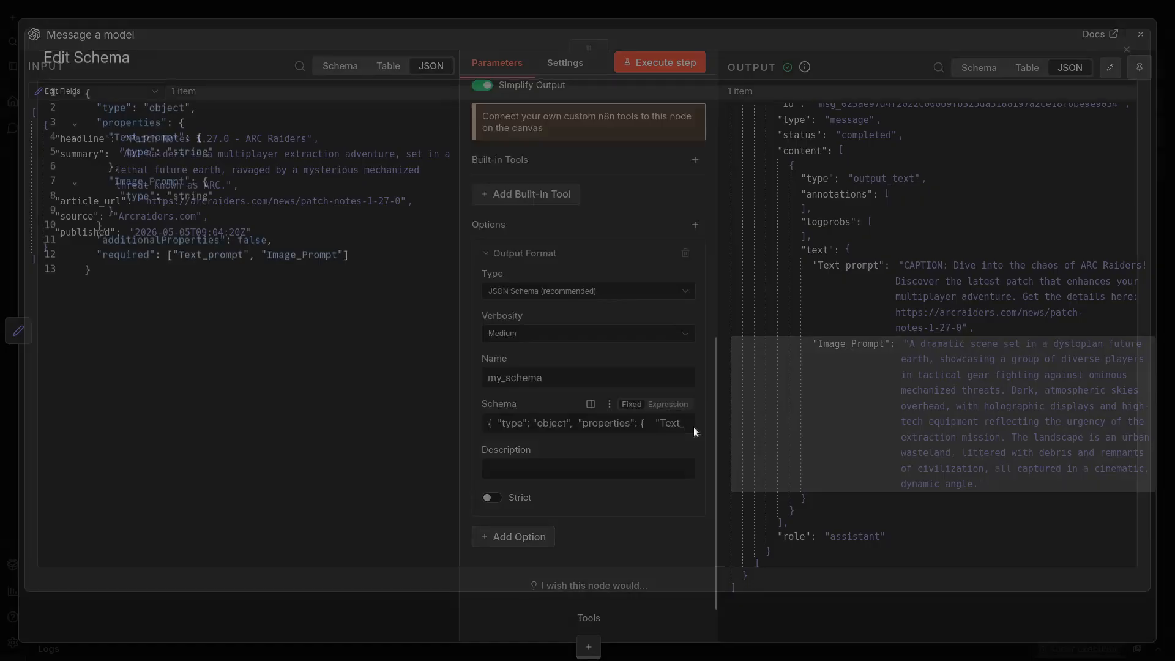
pyautogui.click(212, 268)
pyautogui.doubleClick(285, 262)
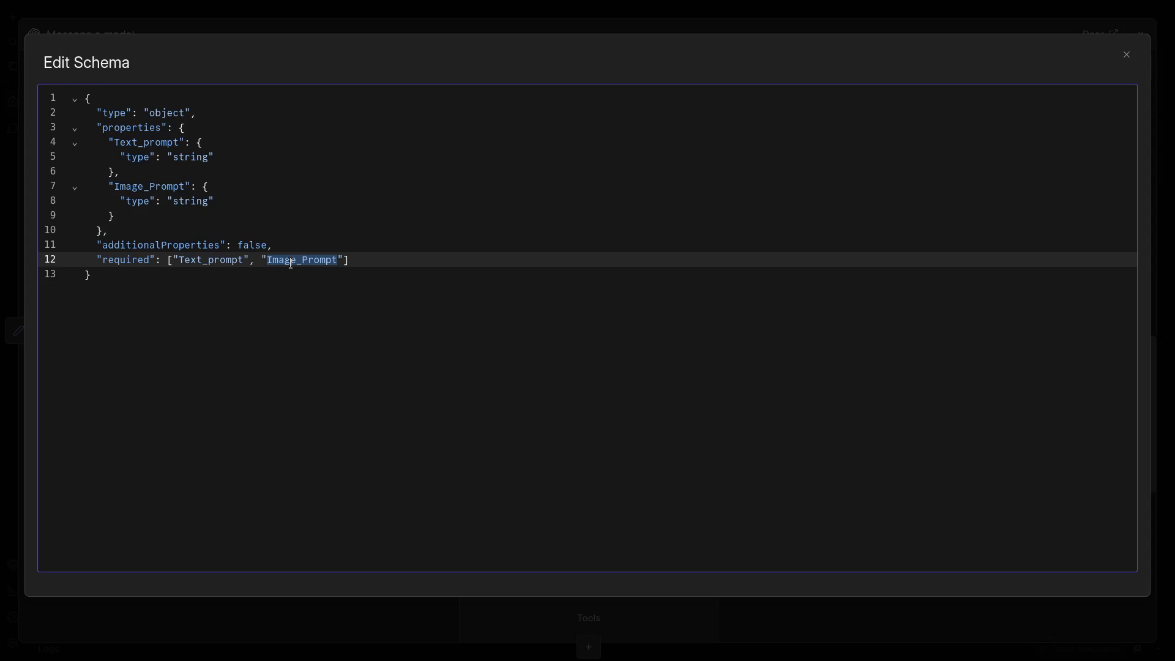
pyautogui.tripleClick(286, 262)
pyautogui.click(414, 219)
pyautogui.click(30, 241)
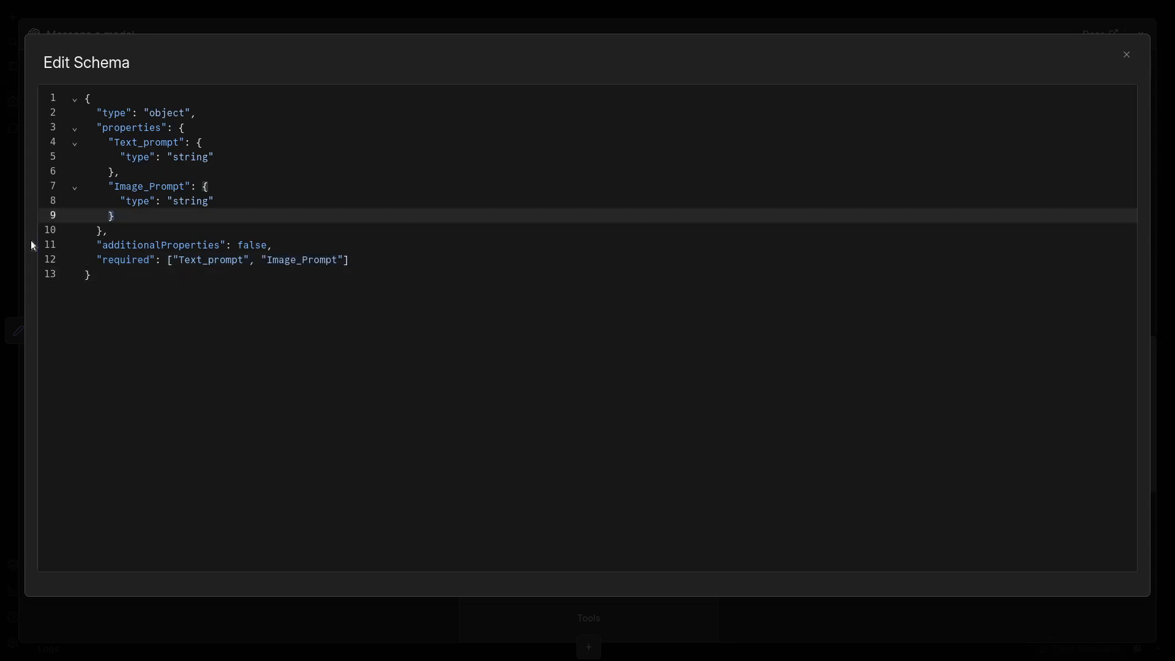
pyautogui.click(1127, 57)
# Step: Examine the prompt's mapped article fields in the expression editor and return to the canvas
pyautogui.scroll(7, 638, 418)
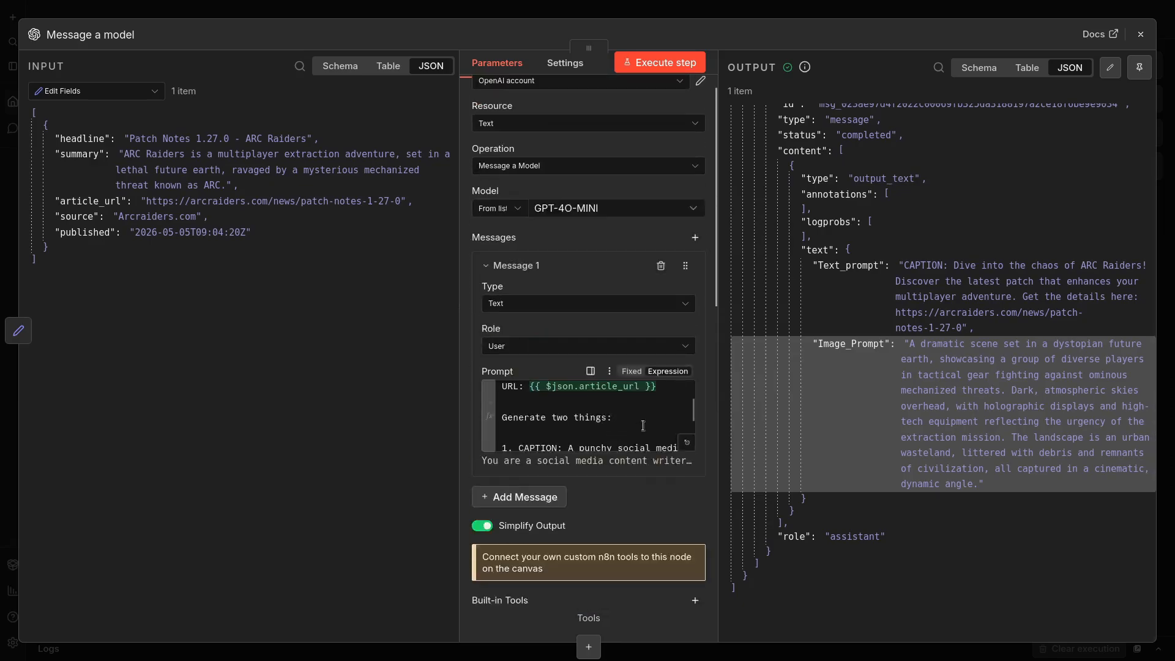
pyautogui.click(682, 447)
pyautogui.moveTo(443, 202); pyautogui.dragTo(286, 148)
pyautogui.click(562, 216)
pyautogui.click(12, 224)
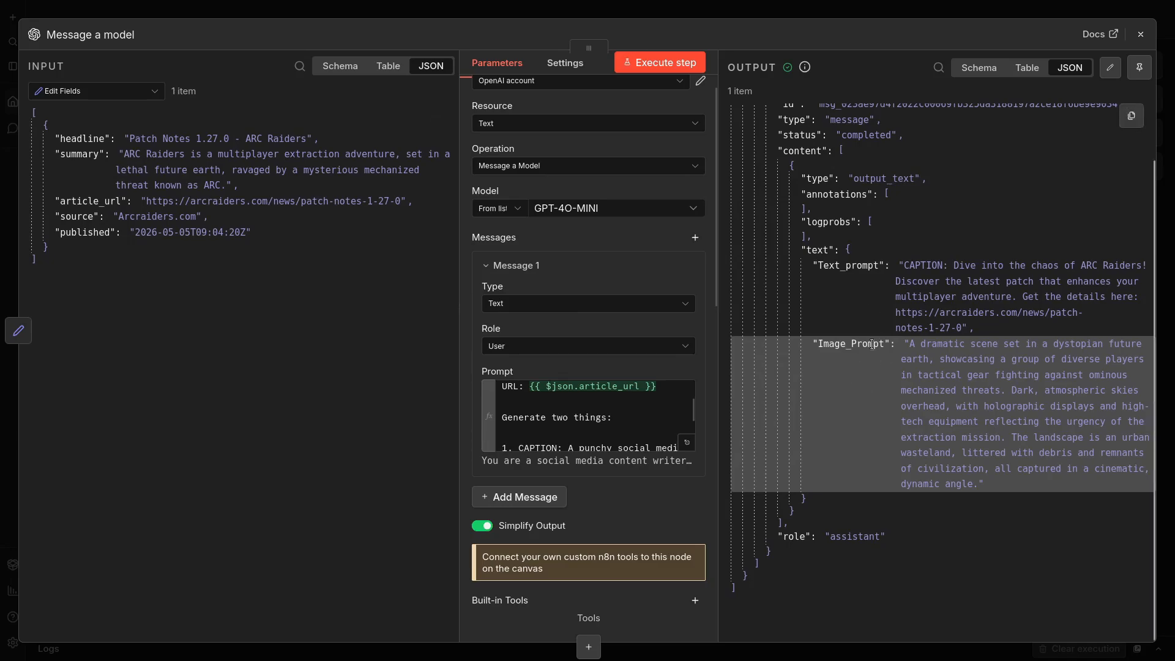
pyautogui.click(11, 242)
# Step: Inspect the Message a model node's caption and image prompt output in the execution logs, and collapse the logs
pyautogui.click(1158, 649)
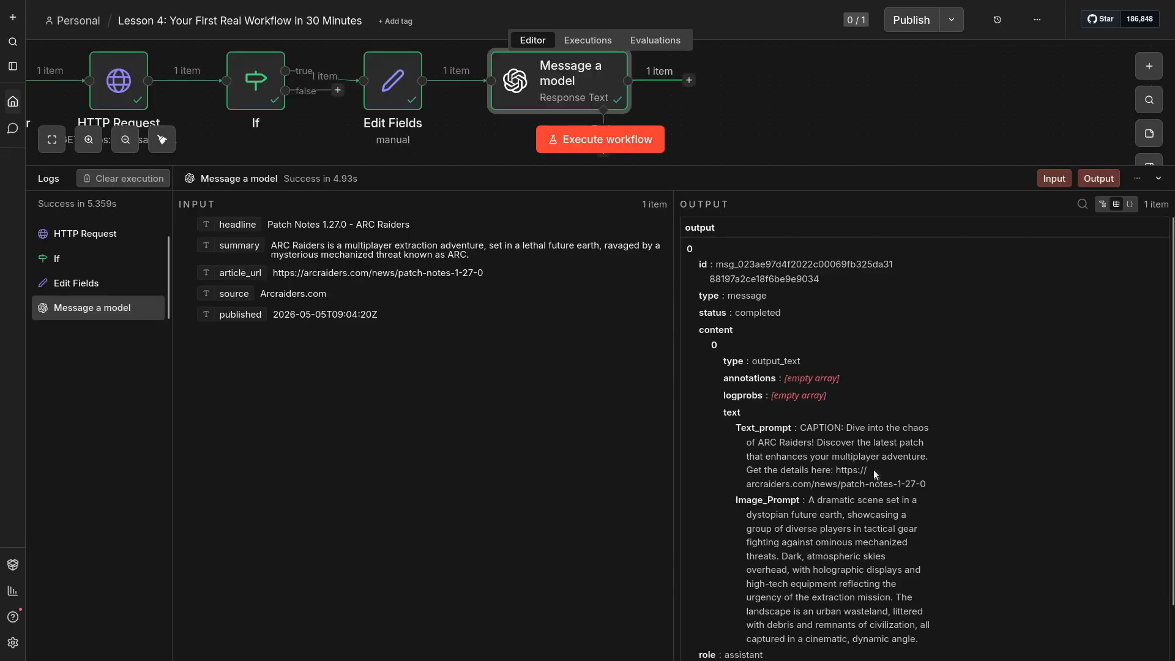
pyautogui.scroll(-1, 880, 507)
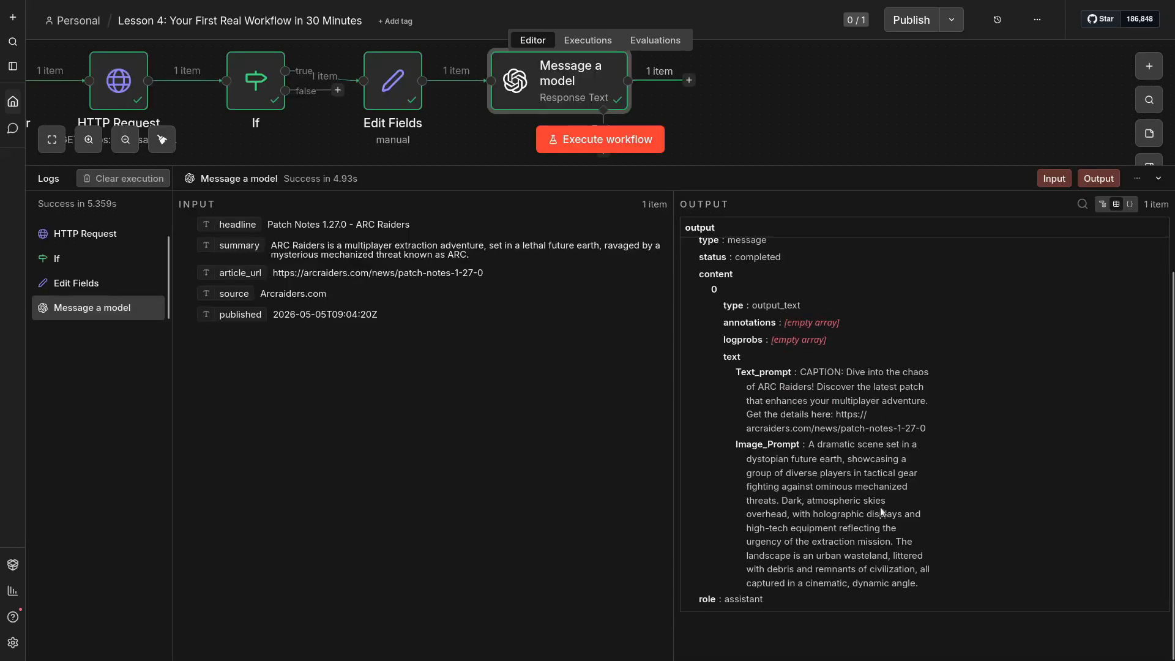
pyautogui.moveTo(755, 378); pyautogui.dragTo(939, 420)
pyautogui.click(940, 420)
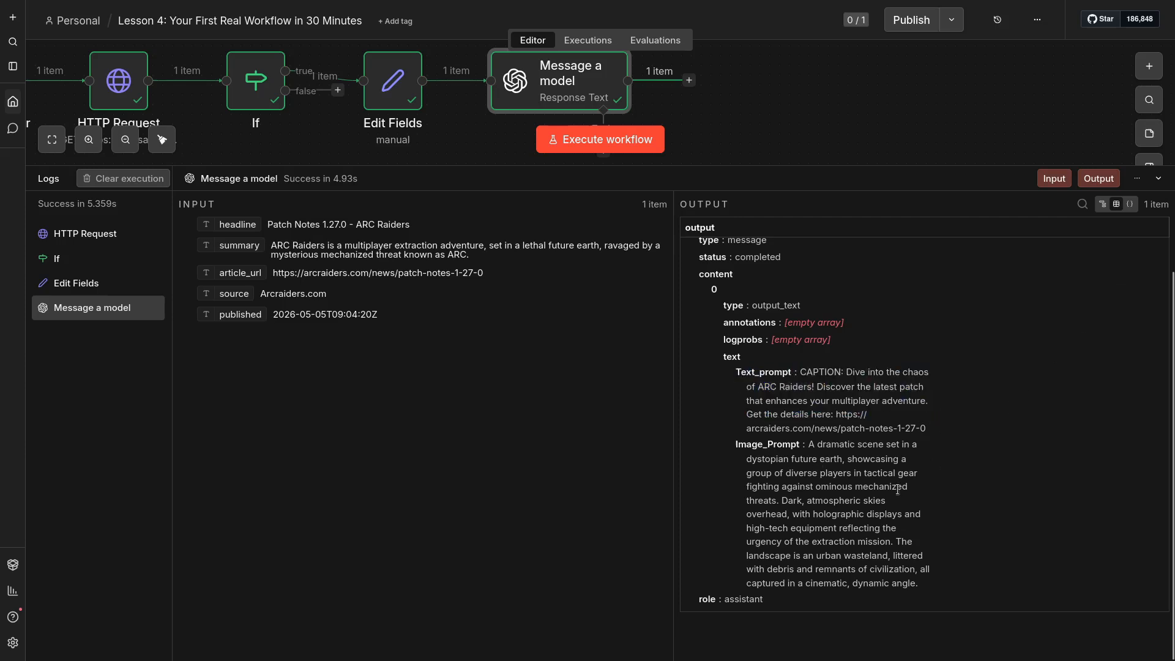
pyautogui.moveTo(745, 445); pyautogui.dragTo(979, 605)
pyautogui.click(979, 606)
pyautogui.click(1158, 178)
# Step: Add a Gmail Send a message node after the Message a model node
pyautogui.moveTo(798, 497); pyautogui.dragTo(957, 524)
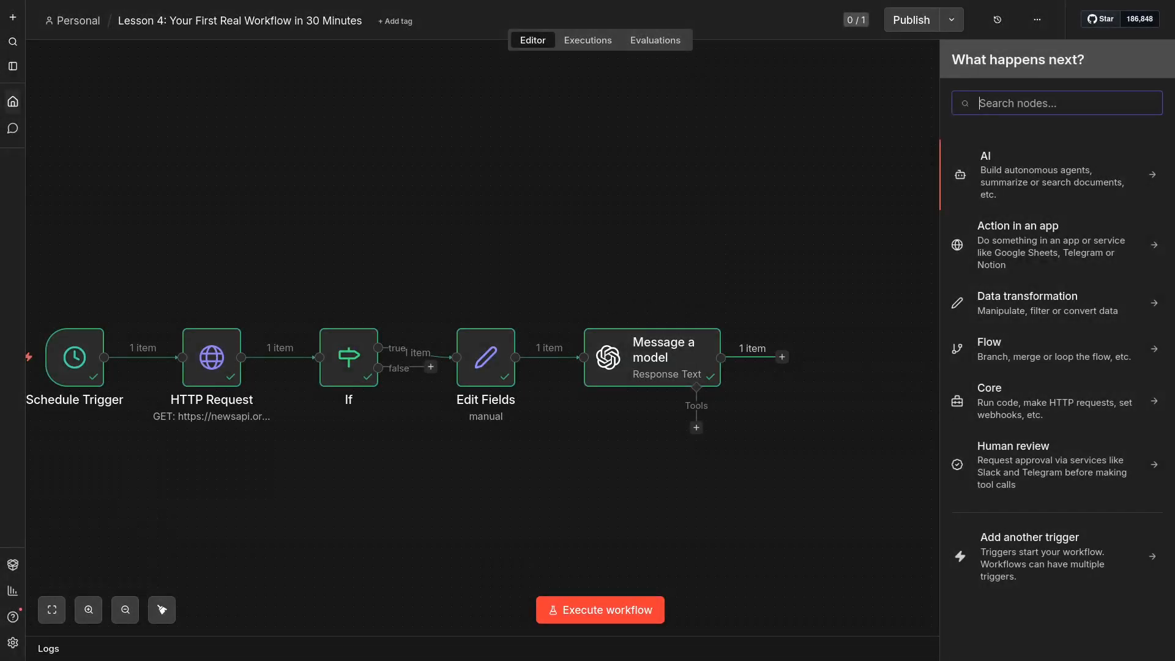
pyautogui.write('gmail')
pyautogui.press('Return')
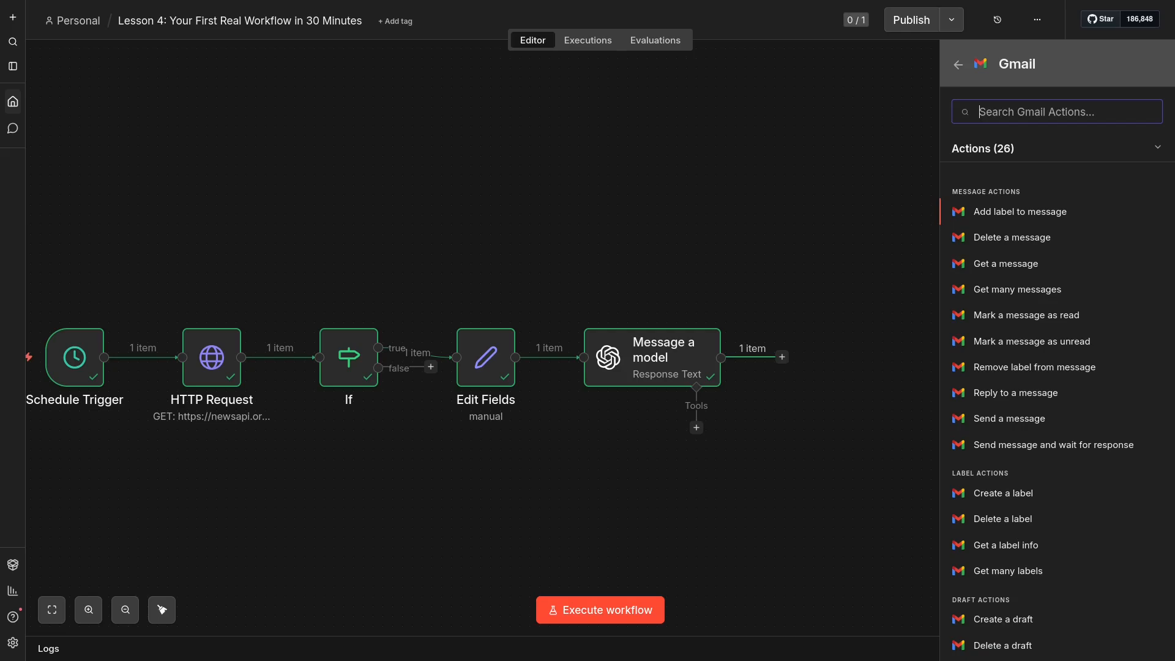
pyautogui.write('send')
pyautogui.press('Return')
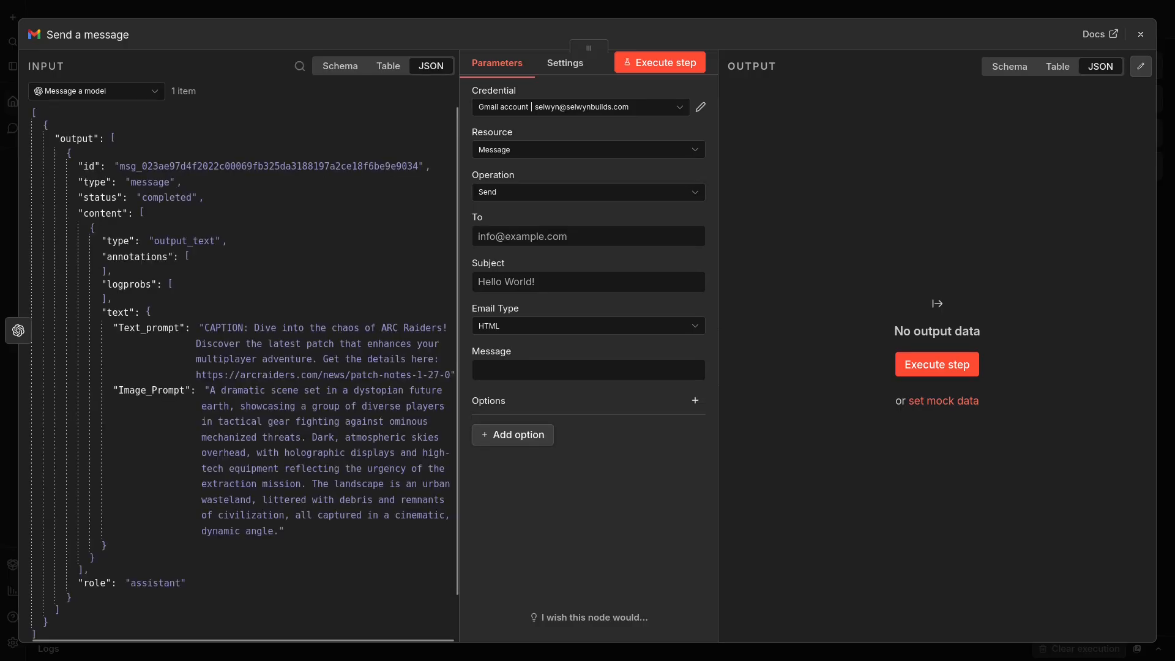
# Step: Fill in the recipient's e-mail, subject "Daily Content Brief: " plus the Edit Fields headline, and a Text message containing article details, caption and image prompt; disable n8n attribution
pyautogui.click(528, 281)
pyautogui.click(520, 245)
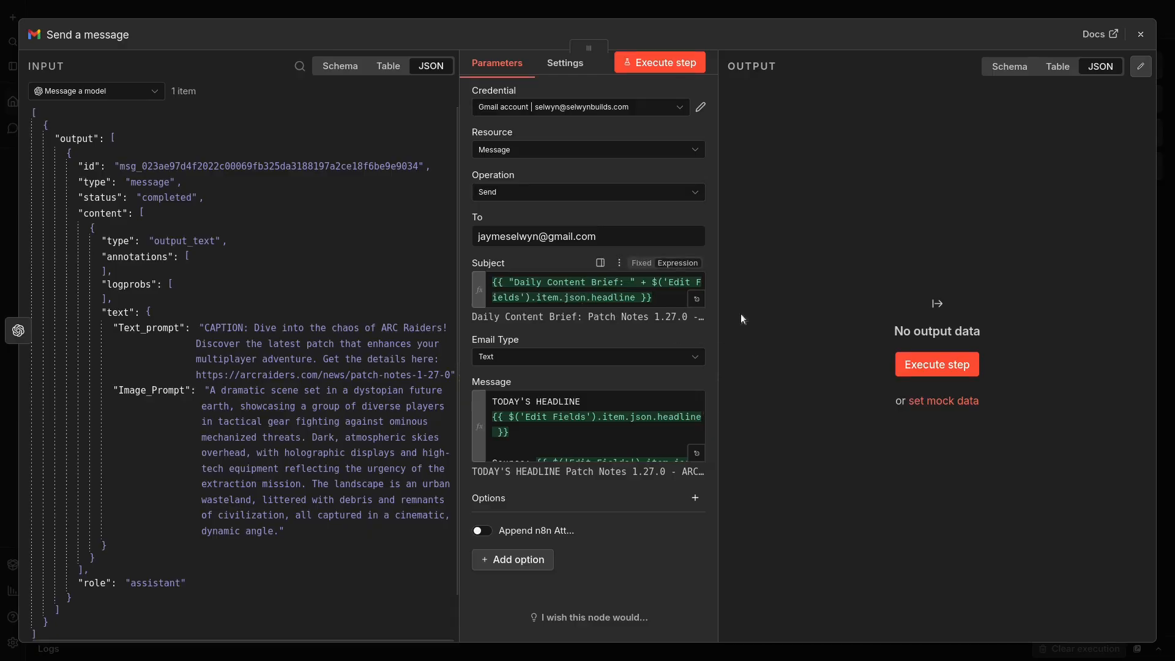
pyautogui.click(696, 299)
pyautogui.moveTo(296, 104); pyautogui.dragTo(679, 108)
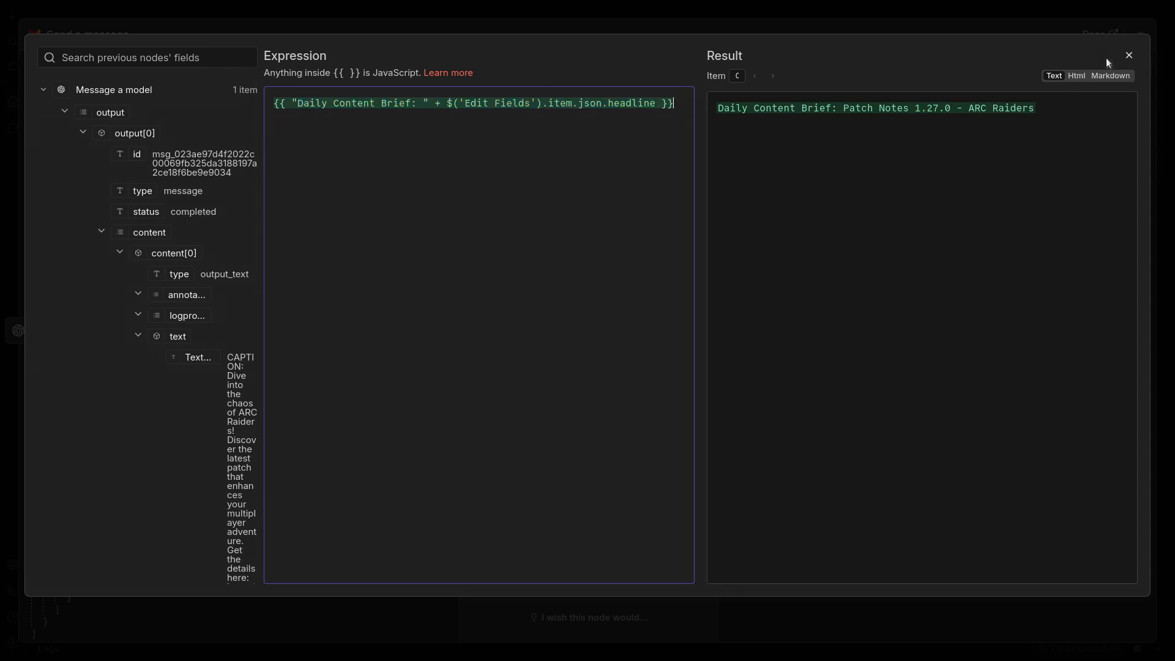
pyautogui.click(1128, 55)
# Step: Examine the message expression's headline, source, caption and image prompt sections alongside the rendered result
pyautogui.click(698, 458)
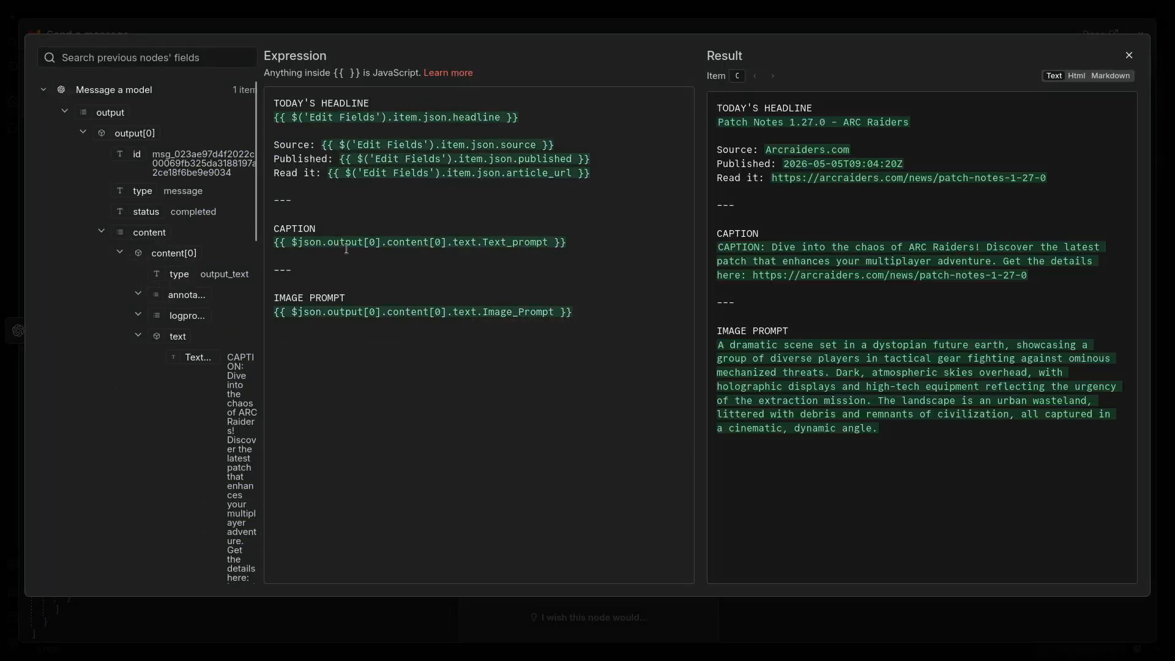
pyautogui.moveTo(310, 120); pyautogui.dragTo(500, 119)
pyautogui.moveTo(599, 189); pyautogui.dragTo(598, 156)
pyautogui.click(612, 215)
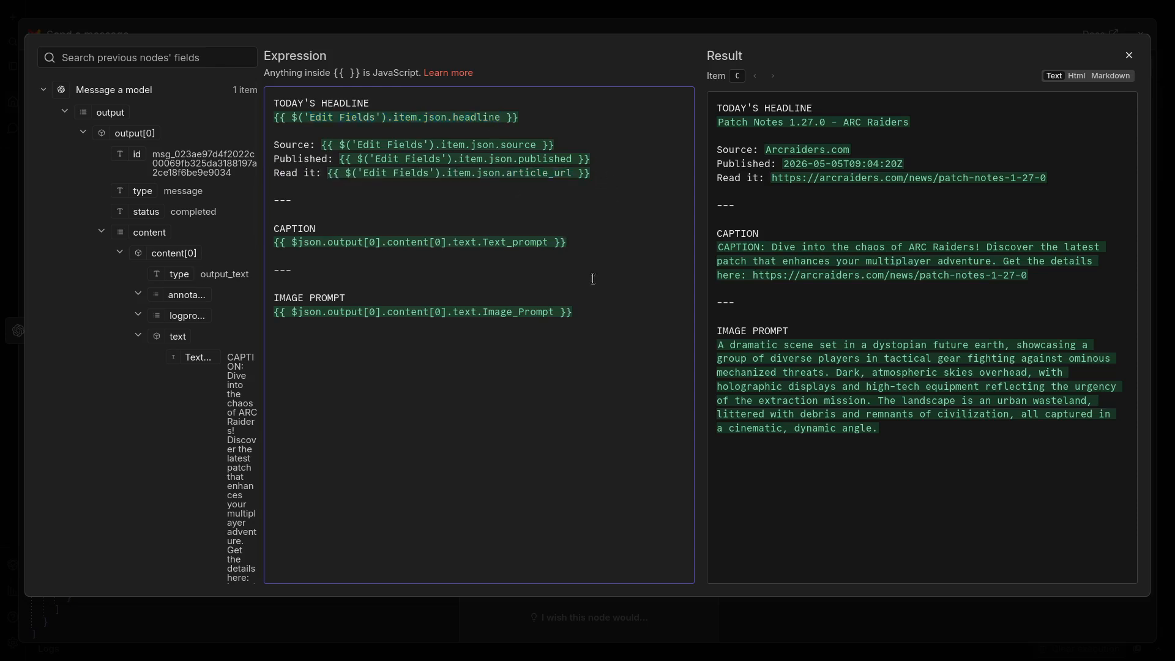
pyautogui.moveTo(589, 314); pyautogui.dragTo(274, 314)
pyautogui.click(561, 285)
pyautogui.moveTo(718, 343); pyautogui.dragTo(952, 443)
pyautogui.click(948, 440)
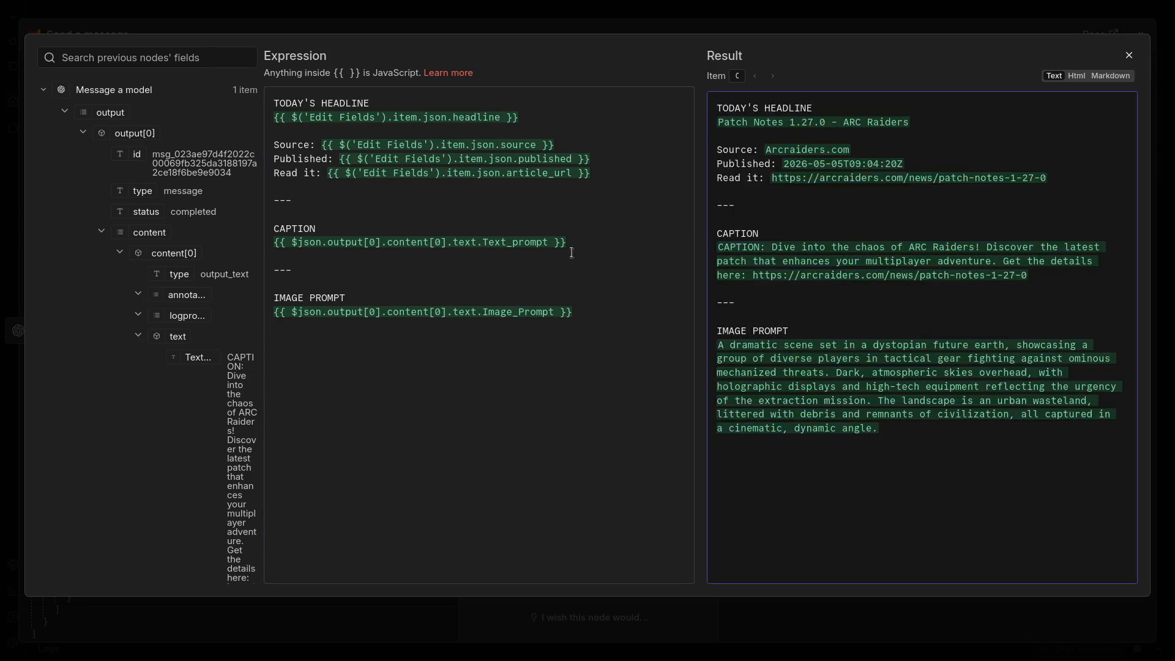
# Step: Examine the $('Edit Fields') references in the message's Source, Published and Read it lines, and close the expression editor
pyautogui.moveTo(331, 180); pyautogui.dragTo(266, 145)
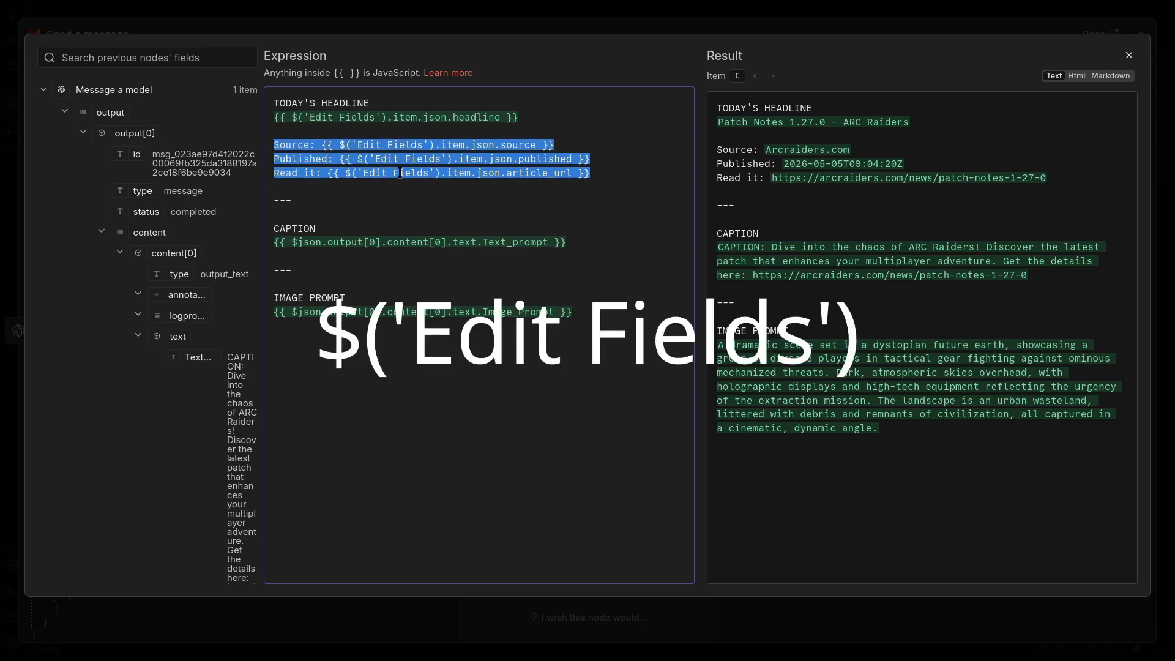
pyautogui.click(388, 144)
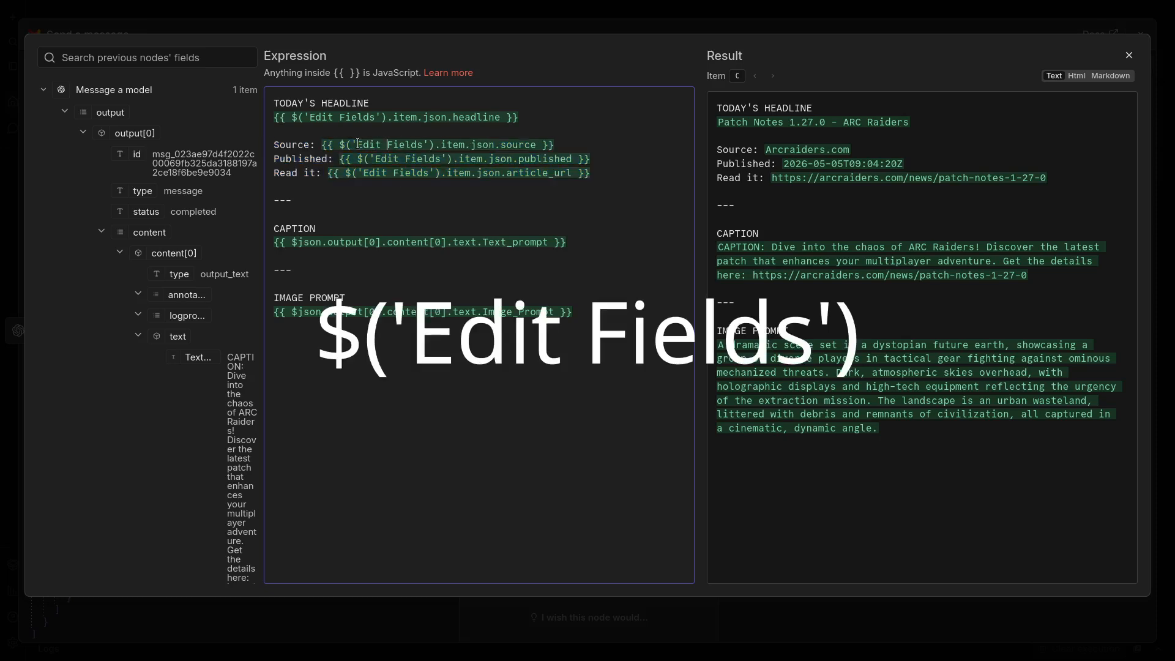
pyautogui.moveTo(358, 144); pyautogui.dragTo(414, 144)
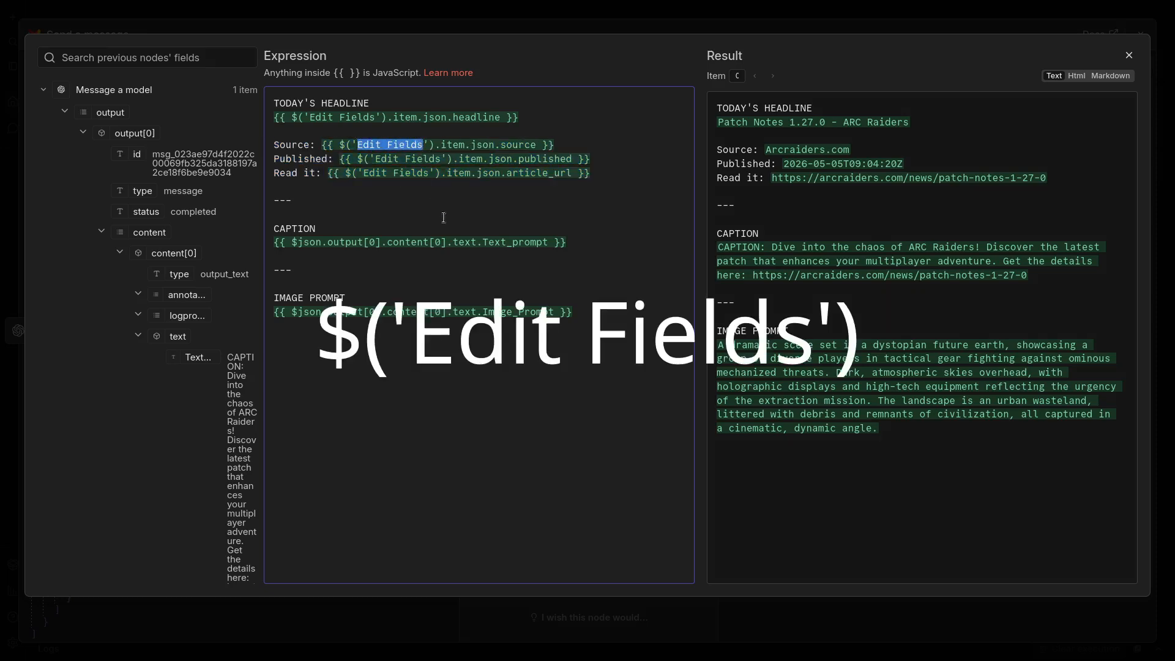
pyautogui.click(454, 195)
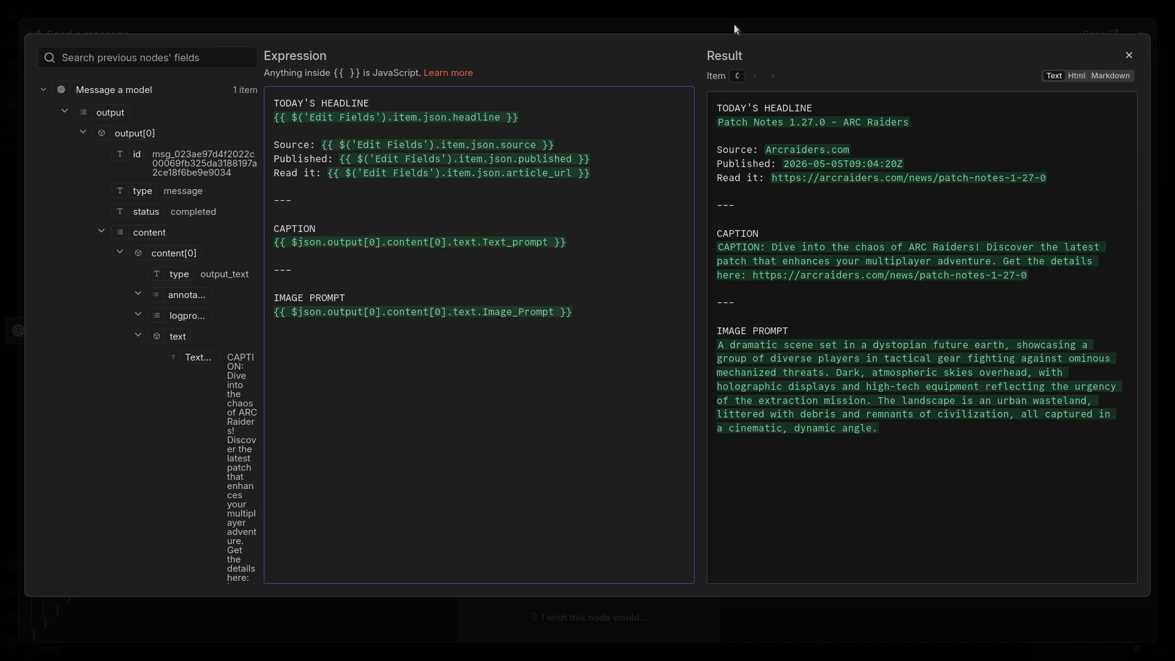
pyautogui.click(42, 91)
pyautogui.click(86, 114)
pyautogui.click(87, 114)
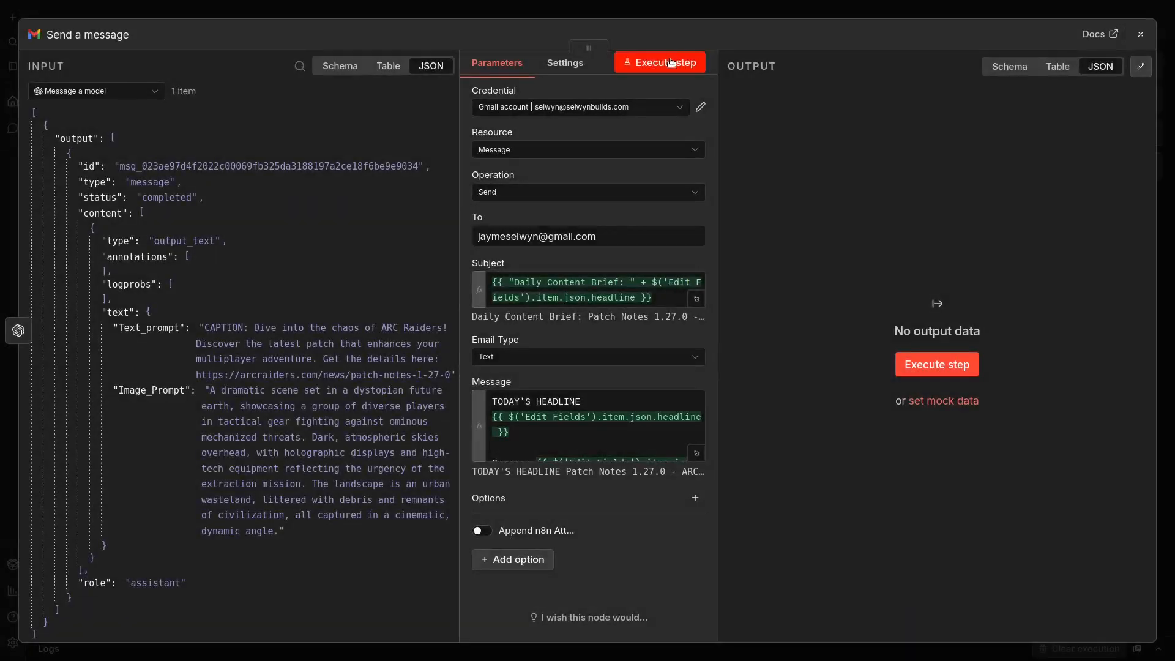
# Step: Execute the Send a message step and open the delivered Daily Content Brief email in the Gmail inbox
pyautogui.click(667, 64)
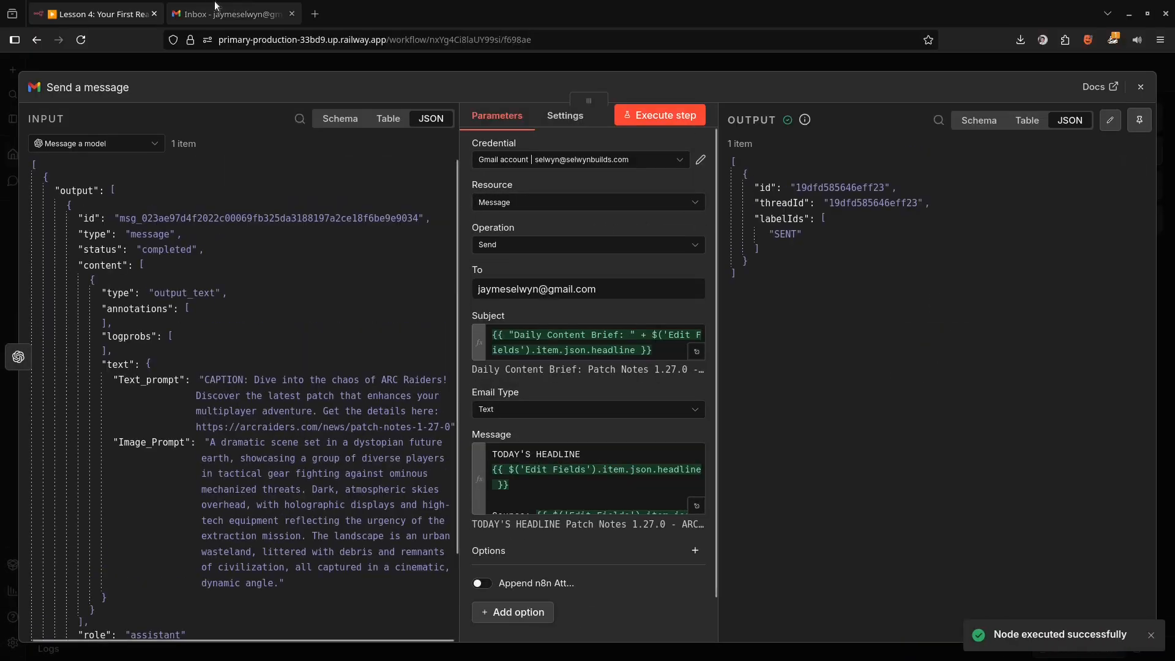
pyautogui.click(214, 8)
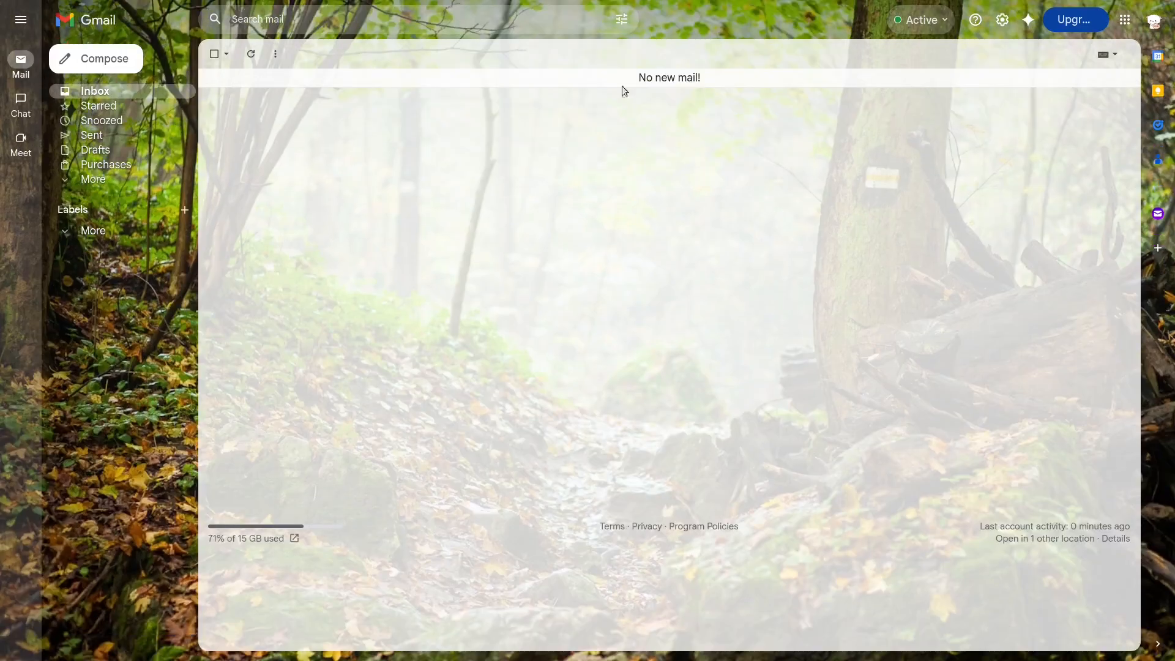
pyautogui.click(370, 114)
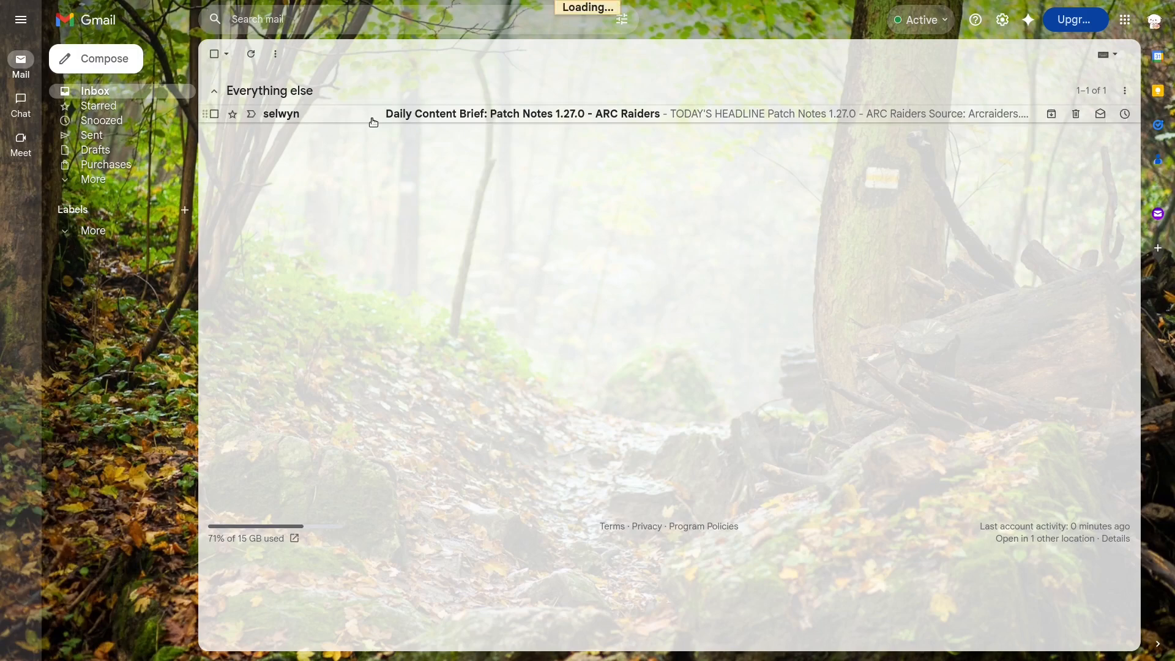
pyautogui.moveTo(250, 149); pyautogui.dragTo(326, 197)
pyautogui.click(438, 265)
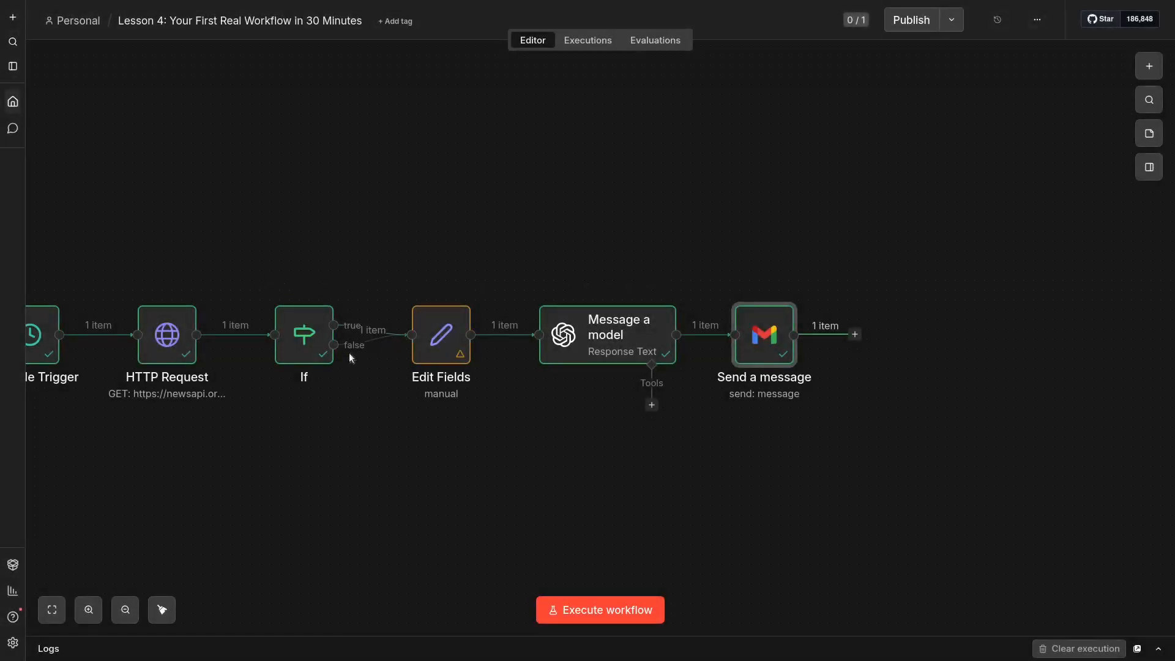
# Step: Add a Gmail Send a message node on the If node's false branch and open its settings
pyautogui.click(384, 347)
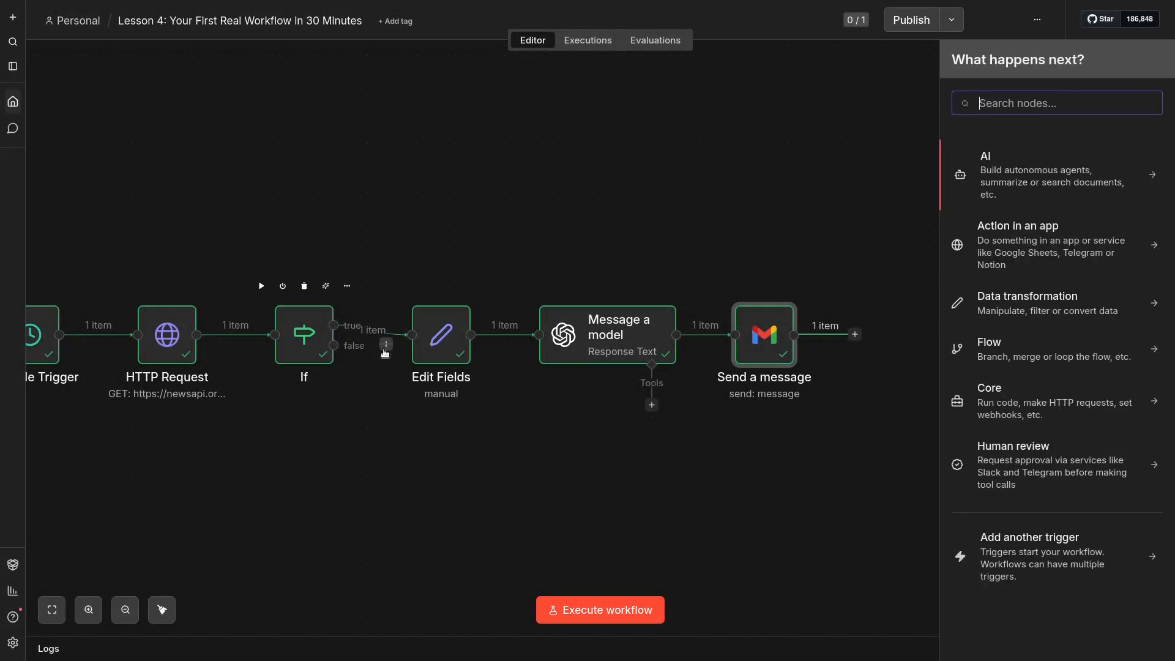
pyautogui.write('gmail')
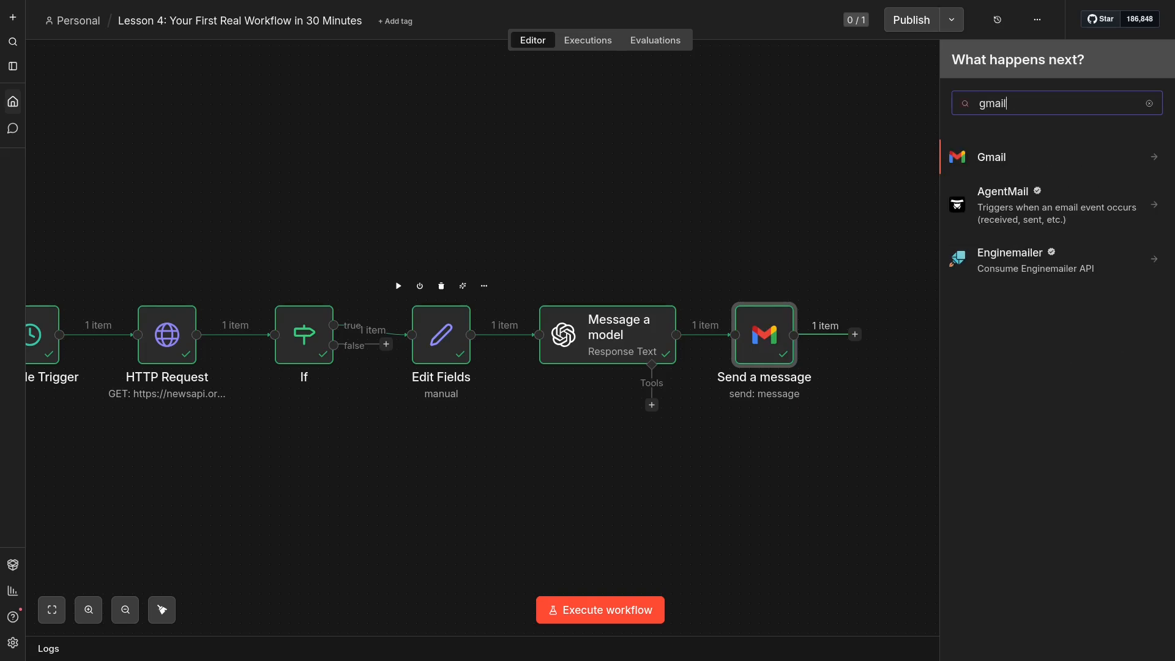
pyautogui.press('Return')
pyautogui.write('send')
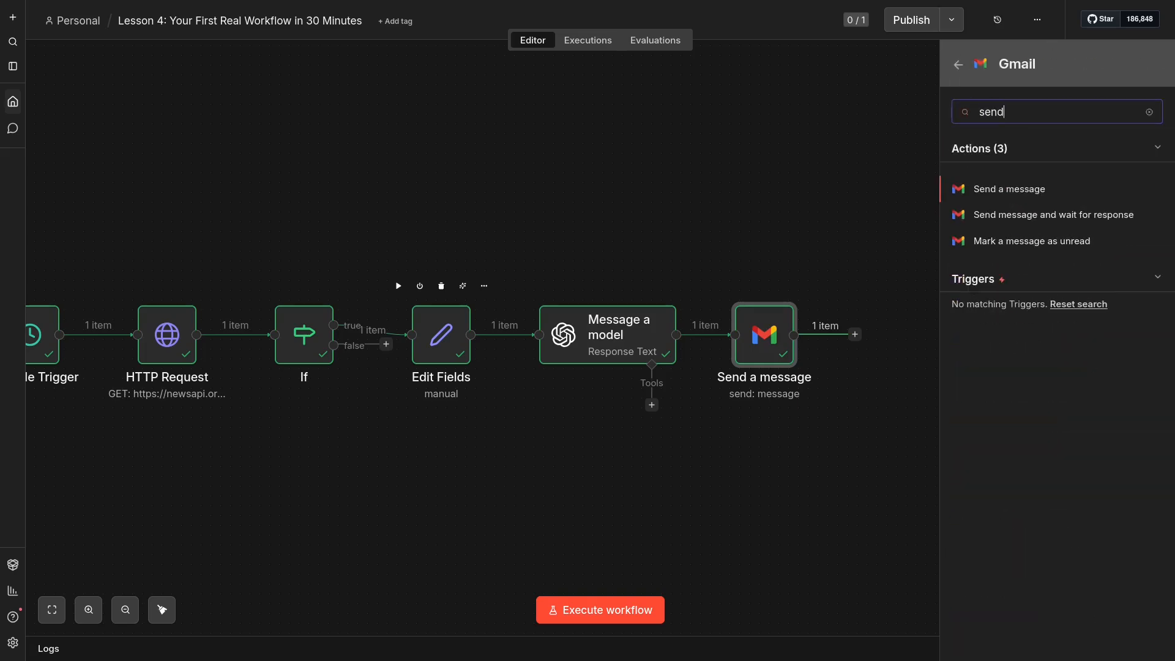
pyautogui.press('Return')
pyautogui.click(5, 265)
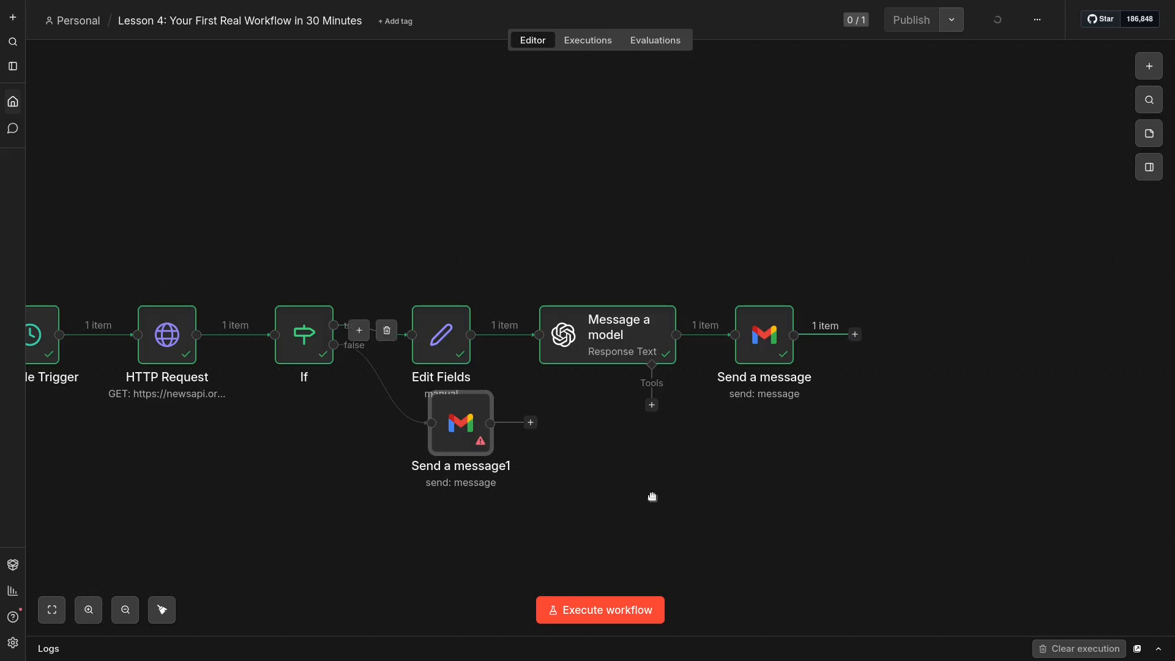
pyautogui.press('1')
pyautogui.doubleClick(644, 393)
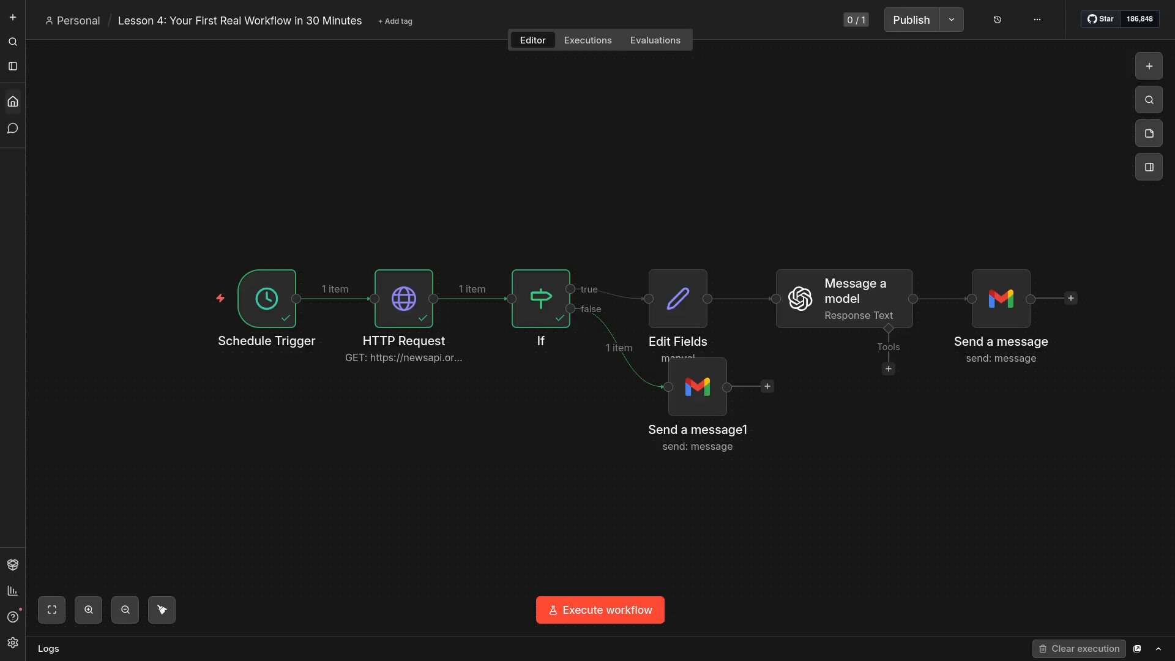
# Step: Inspect the HTTP Request node's category query parameter and its output, and return to the canvas
pyautogui.click(403, 299)
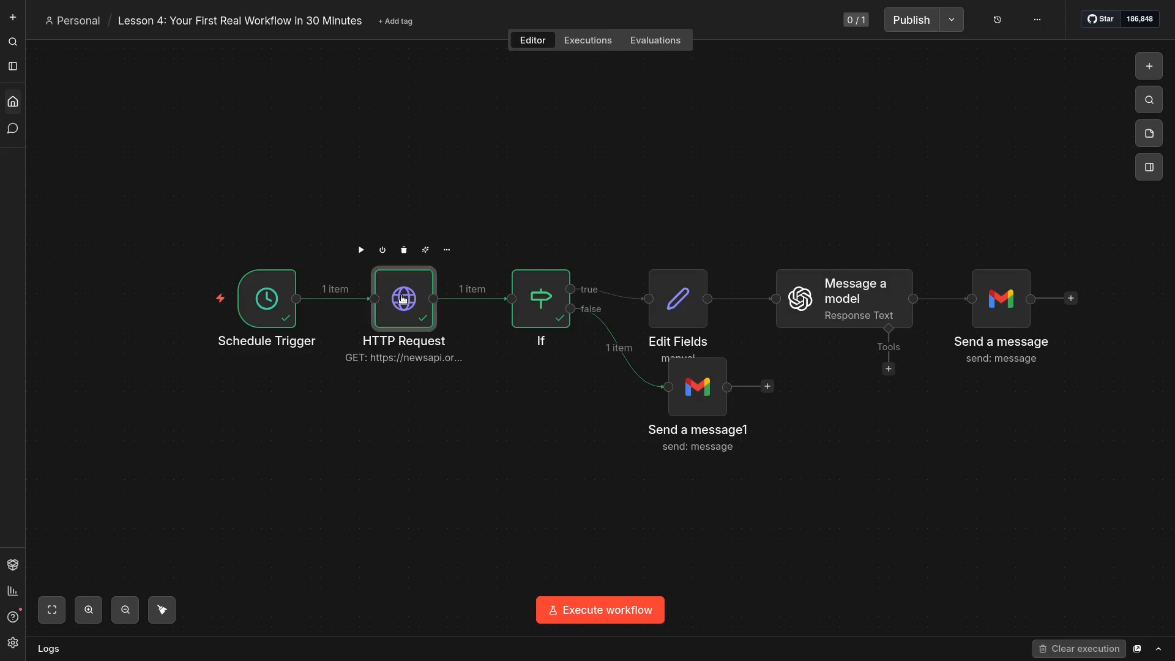
pyautogui.doubleClick(402, 299)
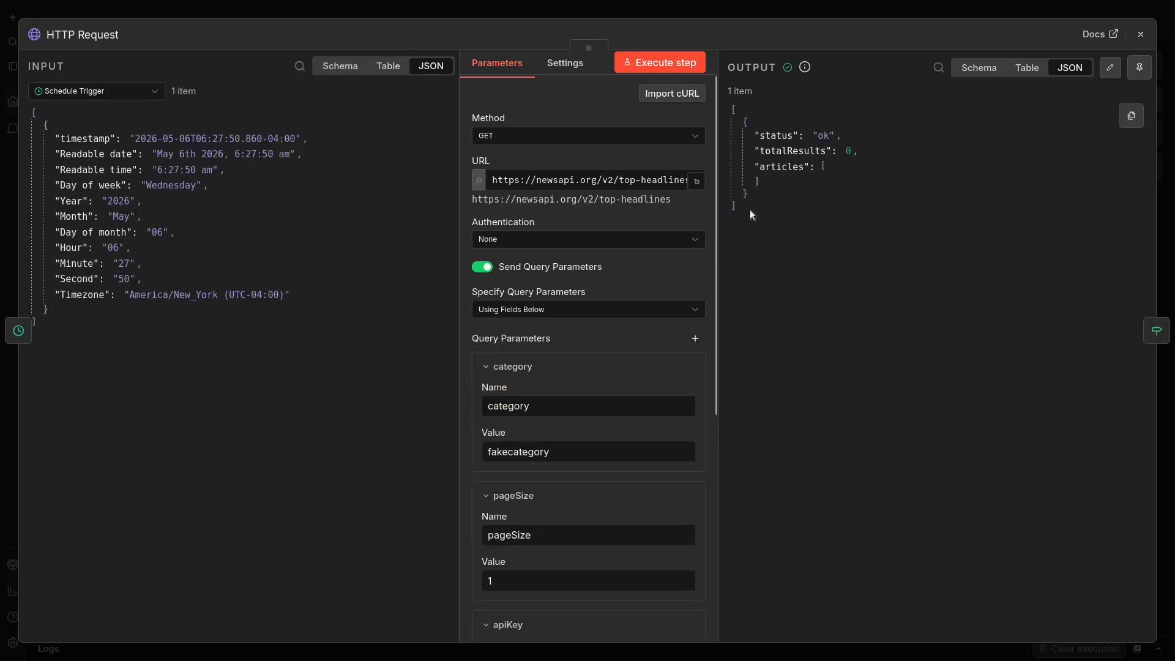
pyautogui.moveTo(559, 451); pyautogui.dragTo(478, 453)
pyautogui.click(559, 450)
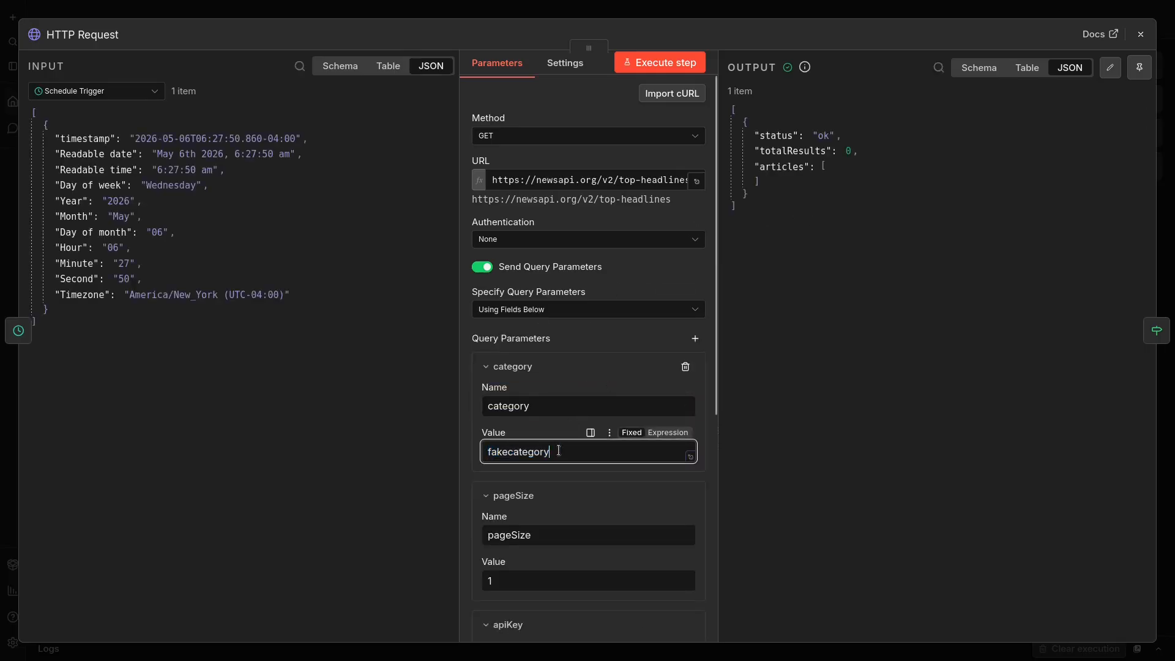
pyautogui.moveTo(761, 215); pyautogui.dragTo(729, 110)
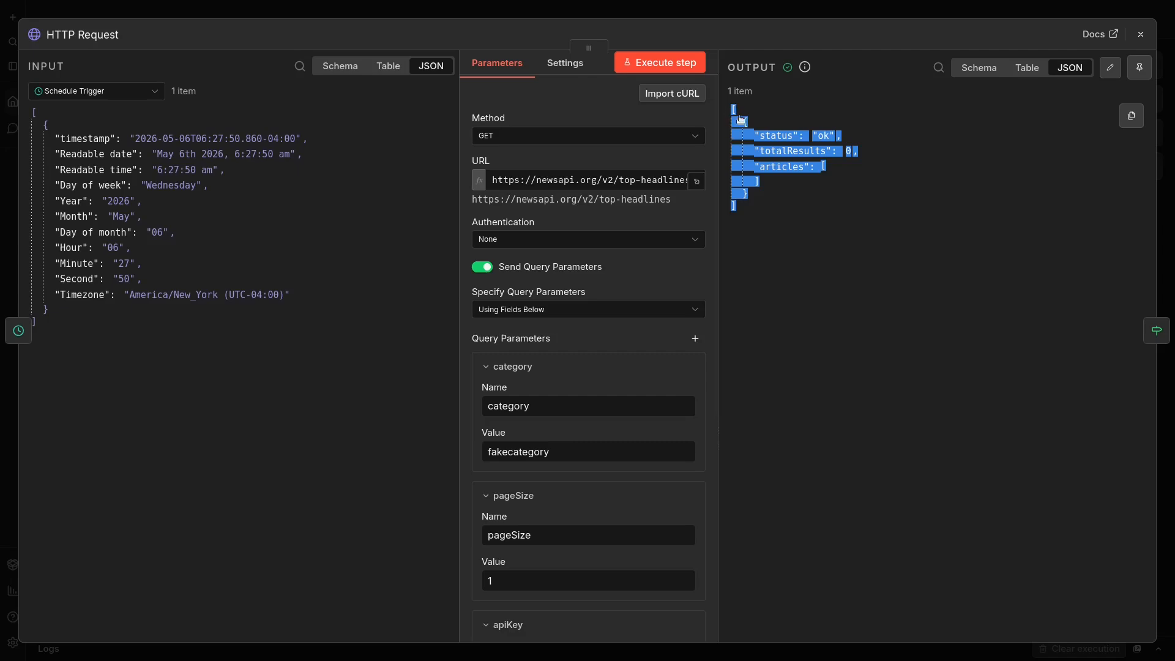
pyautogui.click(833, 146)
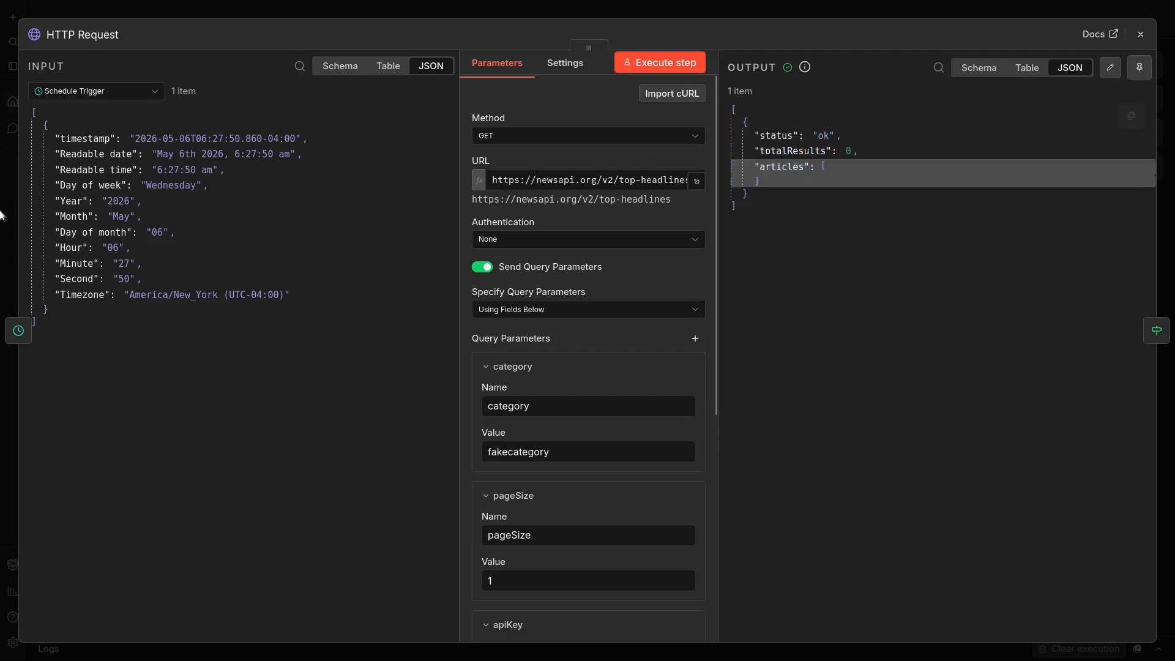
pyautogui.press('Escape')
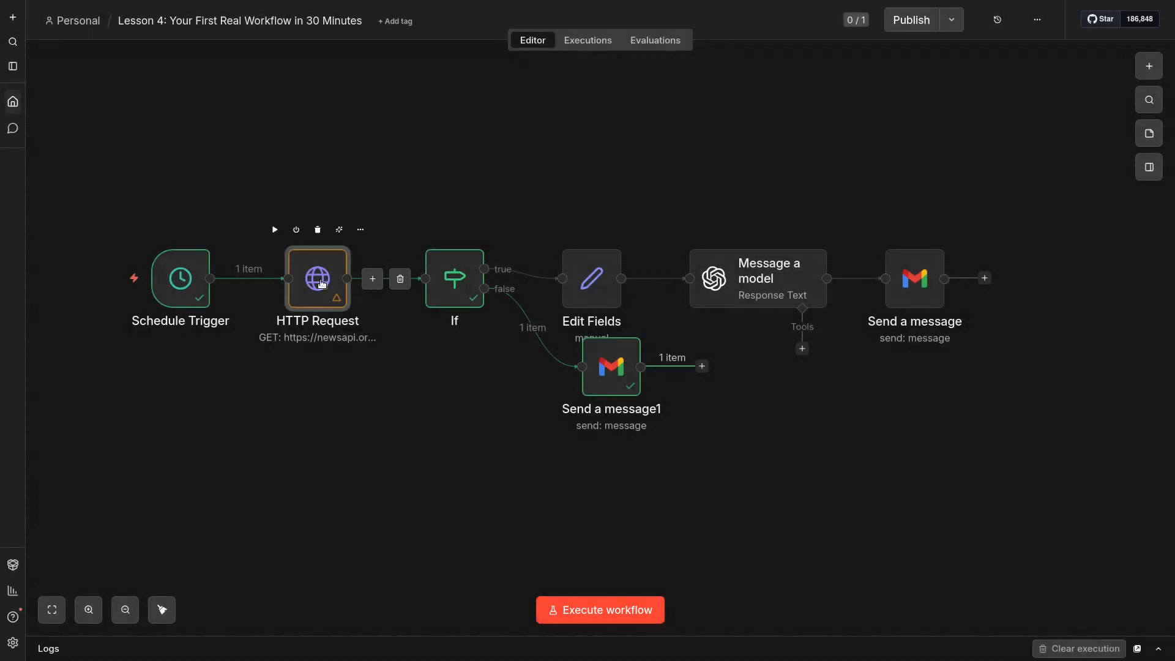
# Step: Set the HTTP Request node's category parameter to technology and execute the whole workflow
pyautogui.doubleClick(321, 284)
pyautogui.write('technology')
pyautogui.click(18, 257)
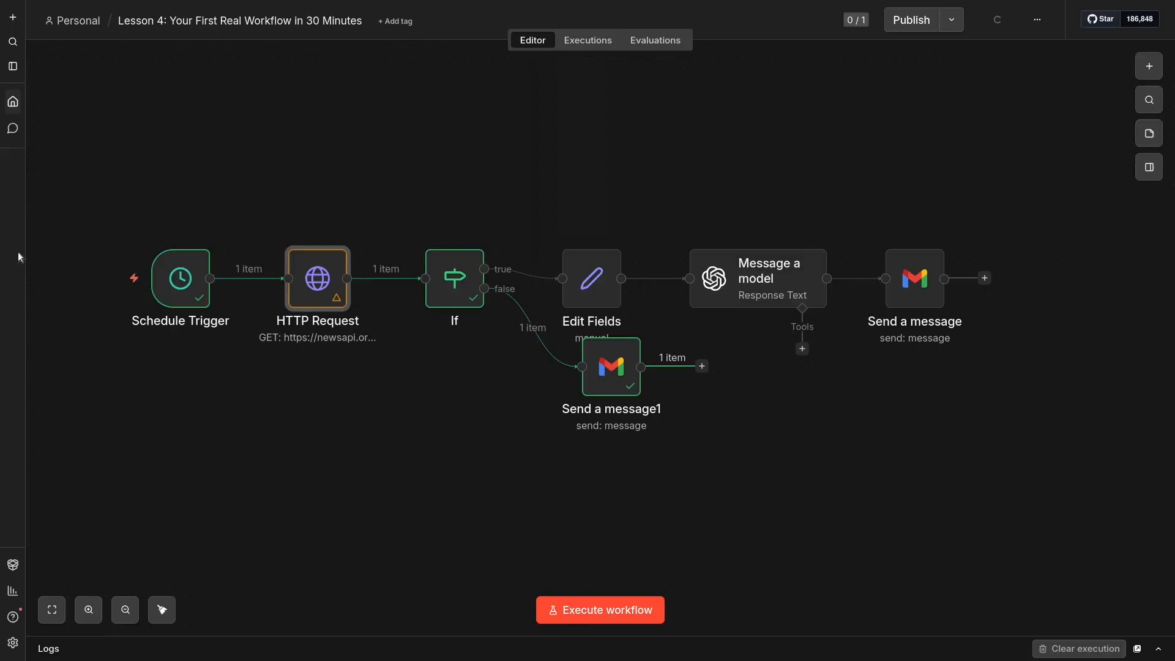
pyautogui.click(640, 607)
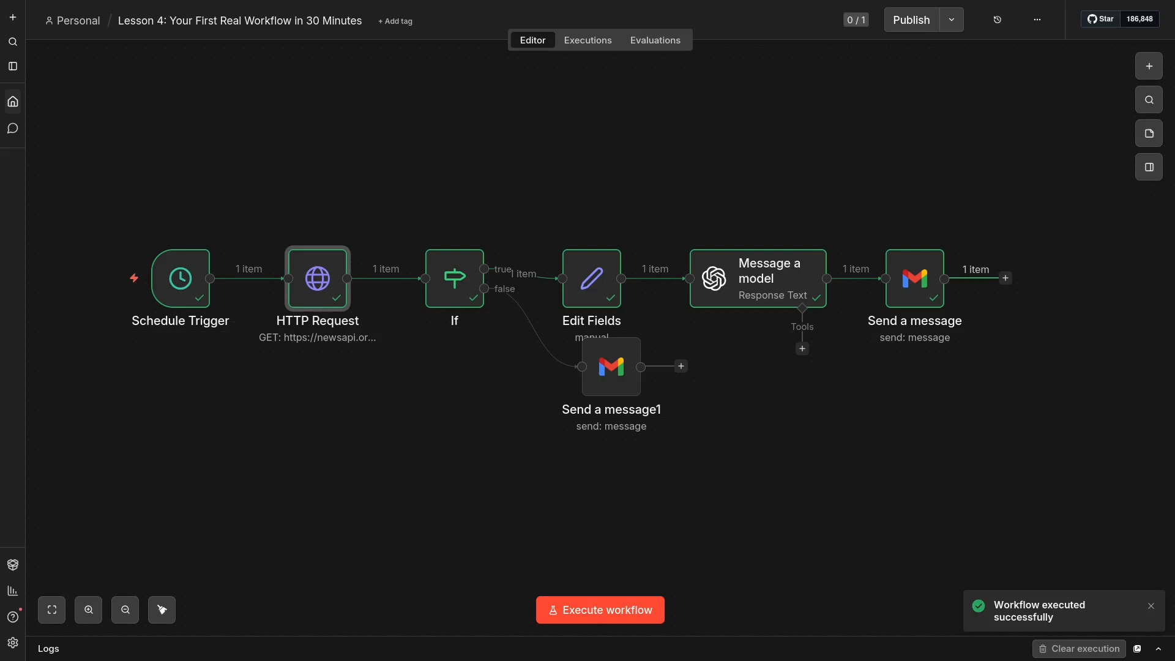
pyautogui.click(237, 26)
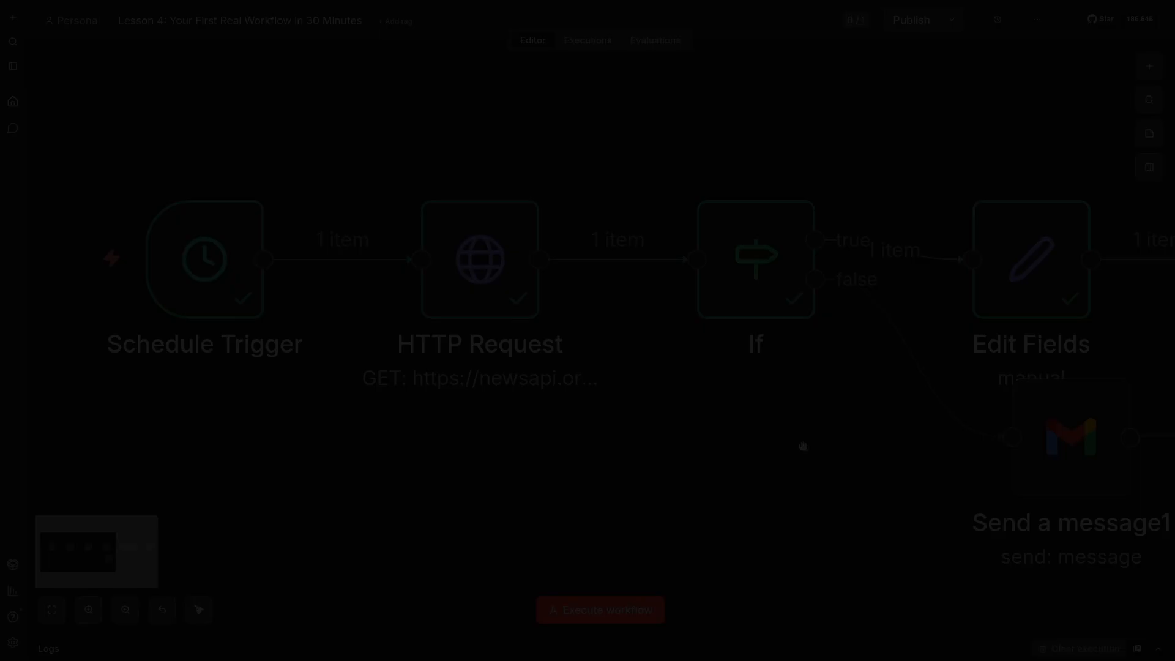
pyautogui.scroll(-8, 803, 446)
pyautogui.moveTo(1000, 485); pyautogui.dragTo(804, 470)
pyautogui.scroll(3, 644, 442)
pyautogui.hscroll(1, 951, 448)
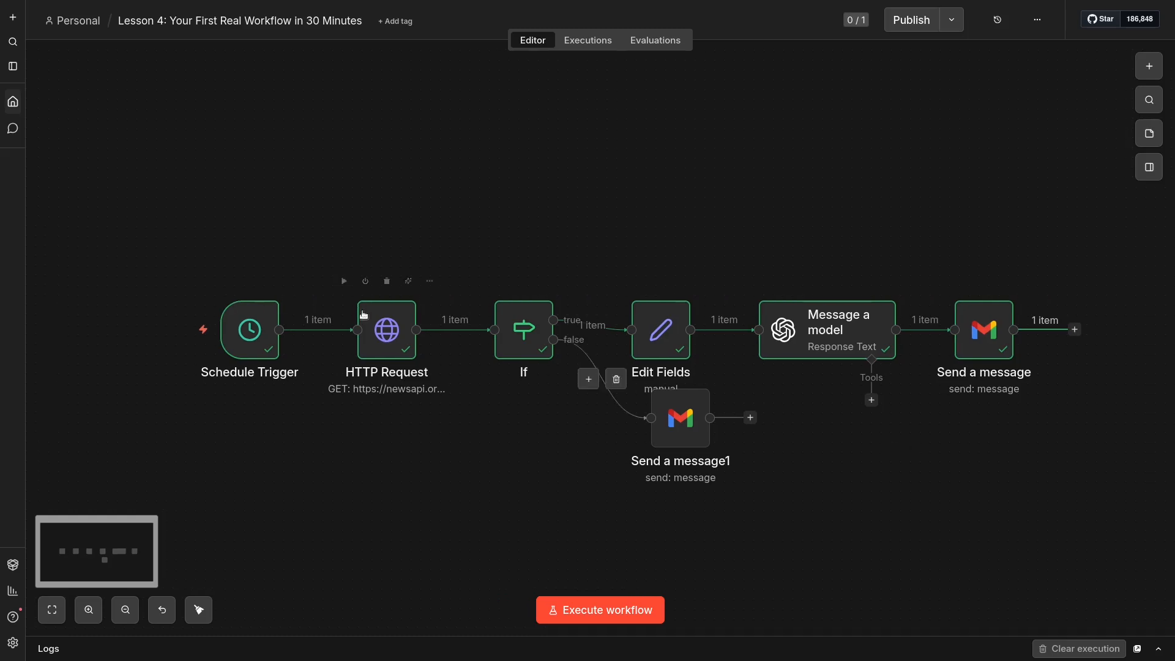
# Step: Review the HTTP Request and If nodes in the execution logs, comparing the If node's true and false branch outputs
pyautogui.click(249, 329)
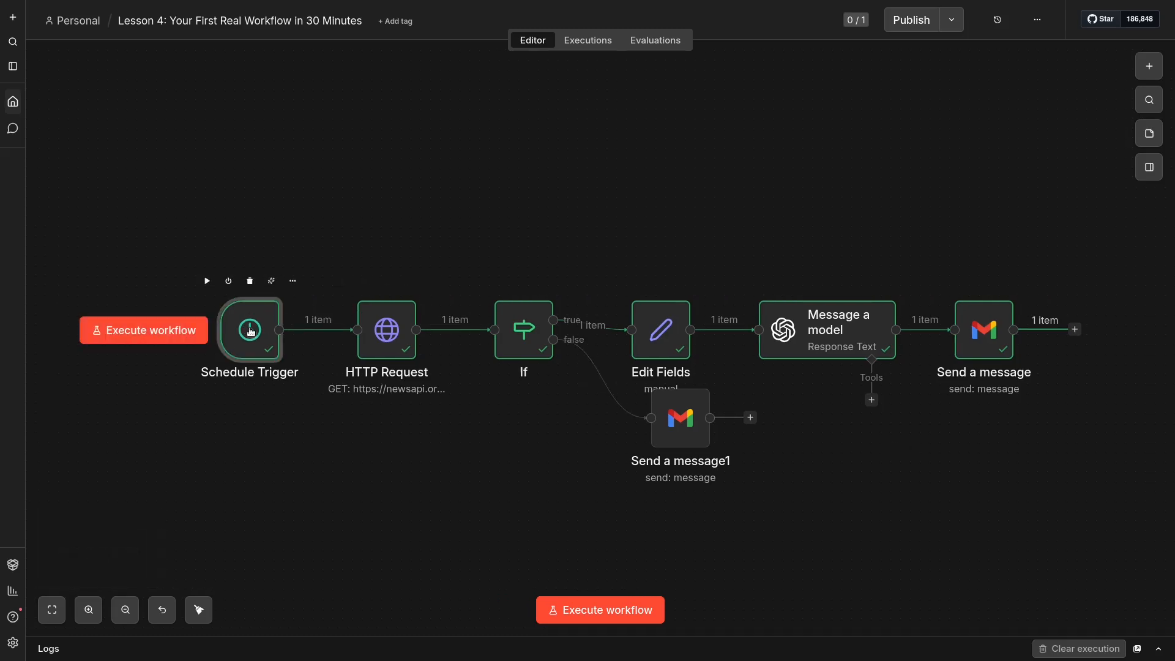
pyautogui.click(387, 331)
pyautogui.hscroll(1, 527, 468)
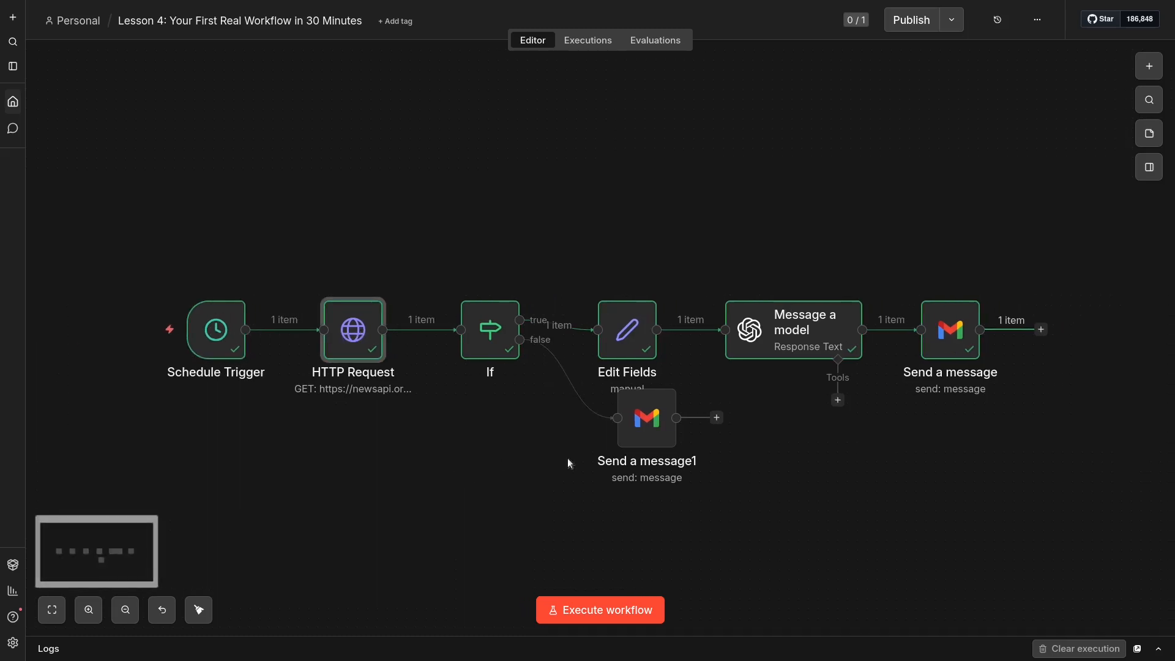
pyautogui.click(1170, 645)
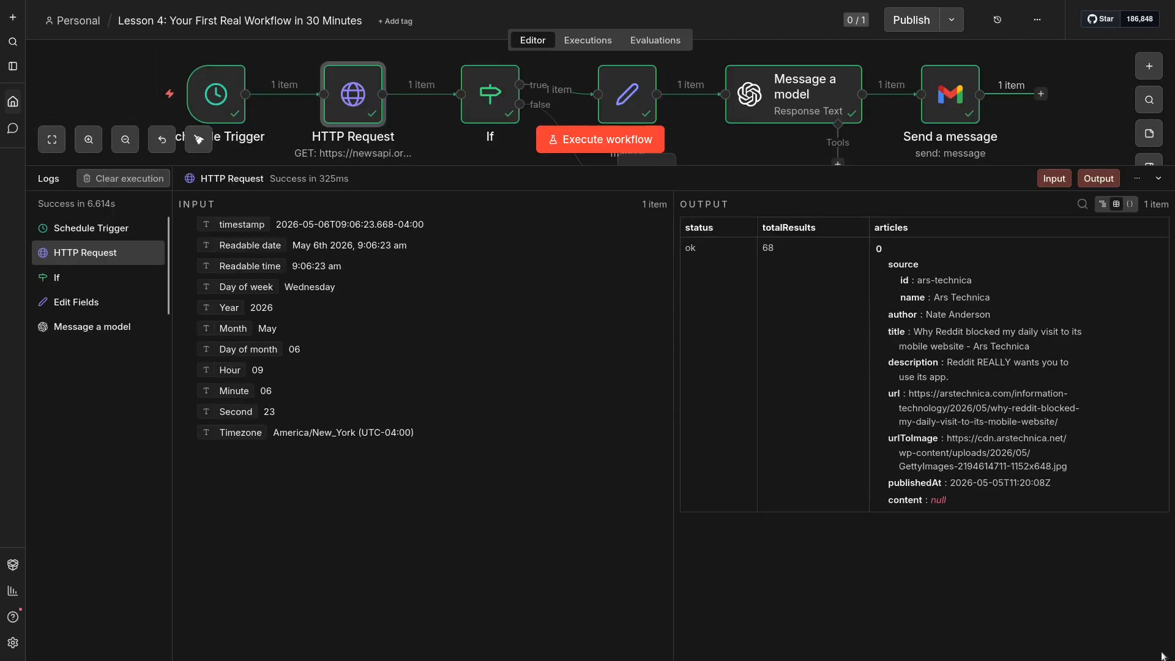
pyautogui.click(74, 254)
pyautogui.click(61, 273)
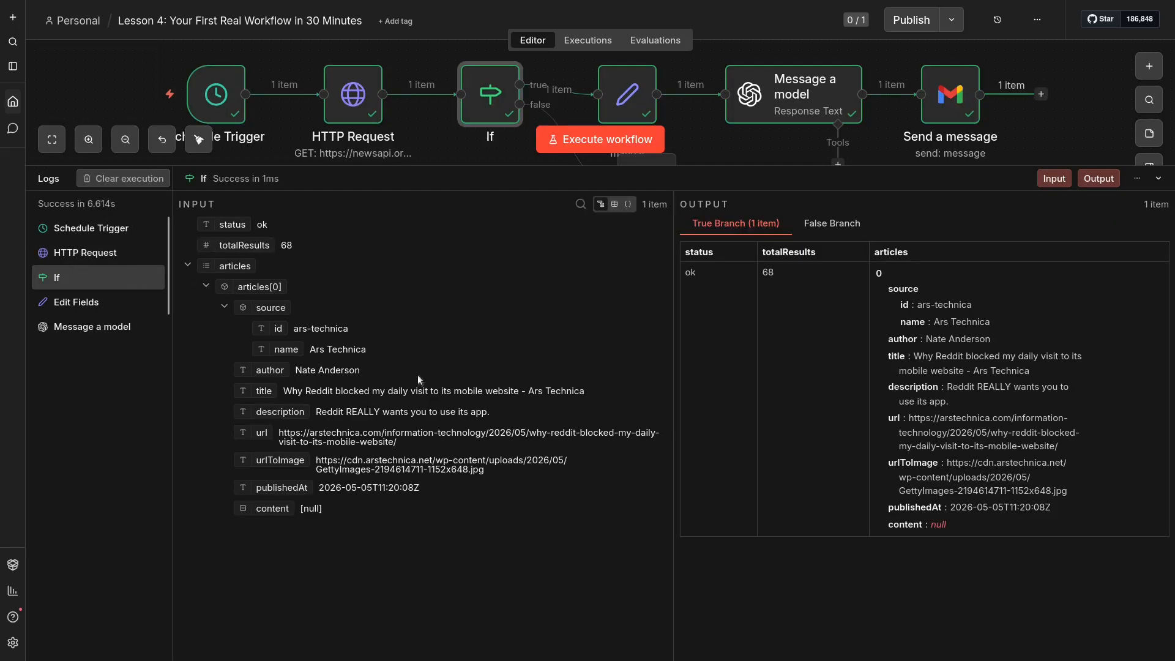
pyautogui.click(832, 224)
pyautogui.click(765, 224)
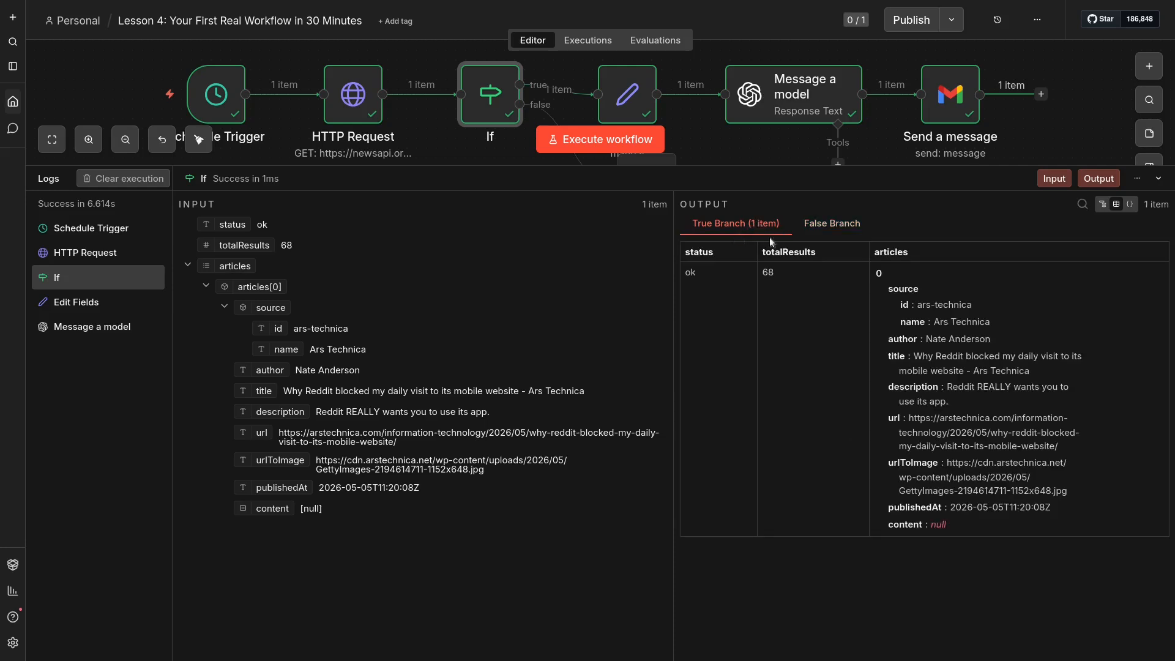
pyautogui.click(847, 225)
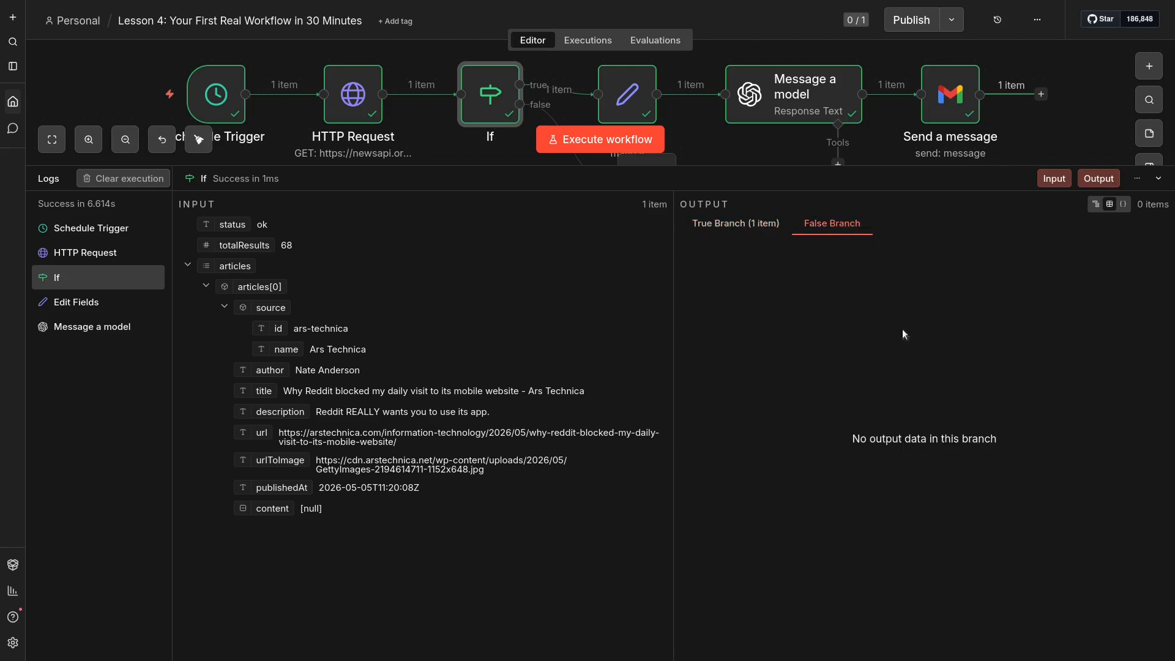
# Step: Review the If node's true branch, the Edit Fields output, and the Message a model node's Text_prompt and Image_Prompt in the execution logs
pyautogui.click(734, 224)
pyautogui.click(76, 302)
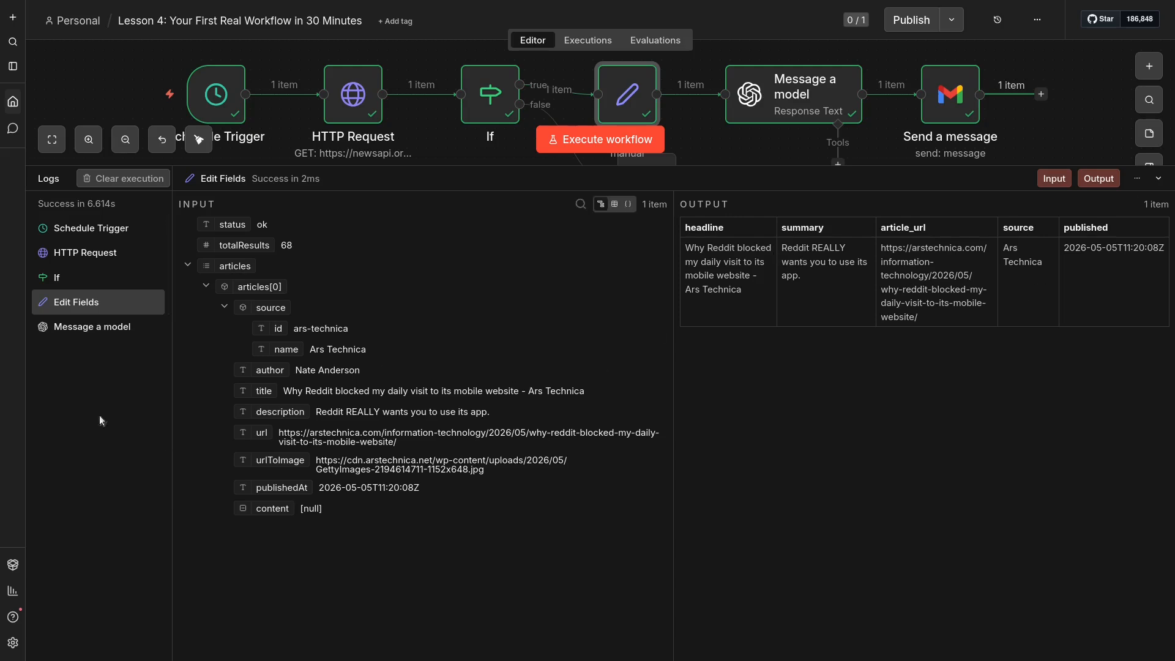
pyautogui.click(74, 326)
pyautogui.scroll(-3, 846, 439)
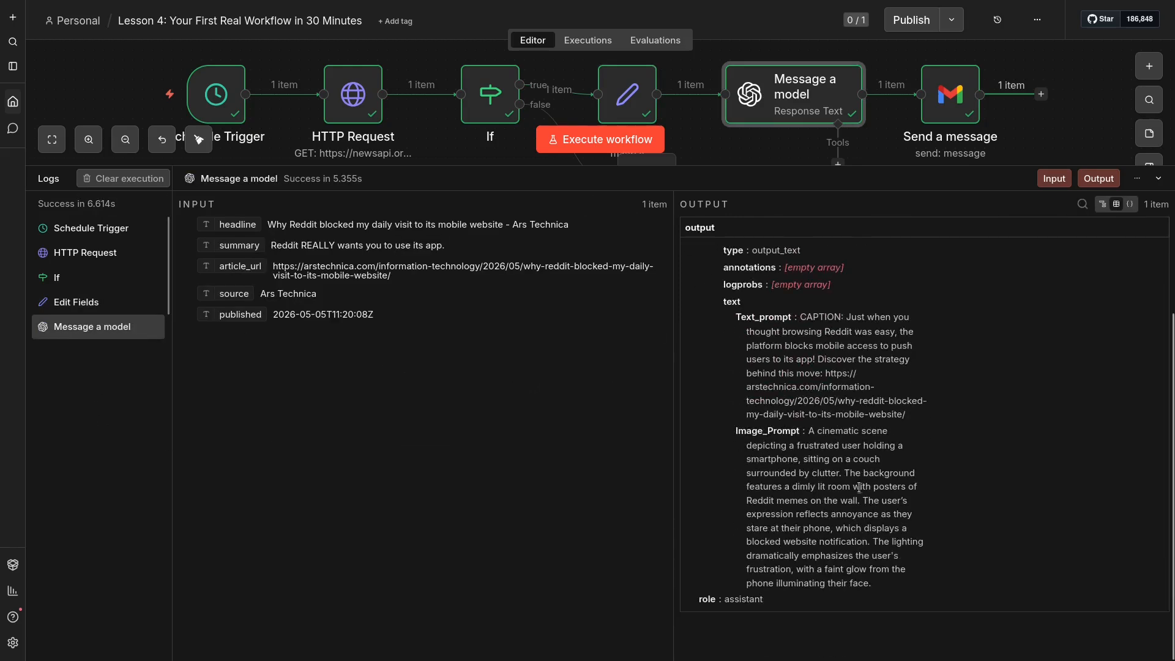
pyautogui.moveTo(738, 315); pyautogui.dragTo(876, 410)
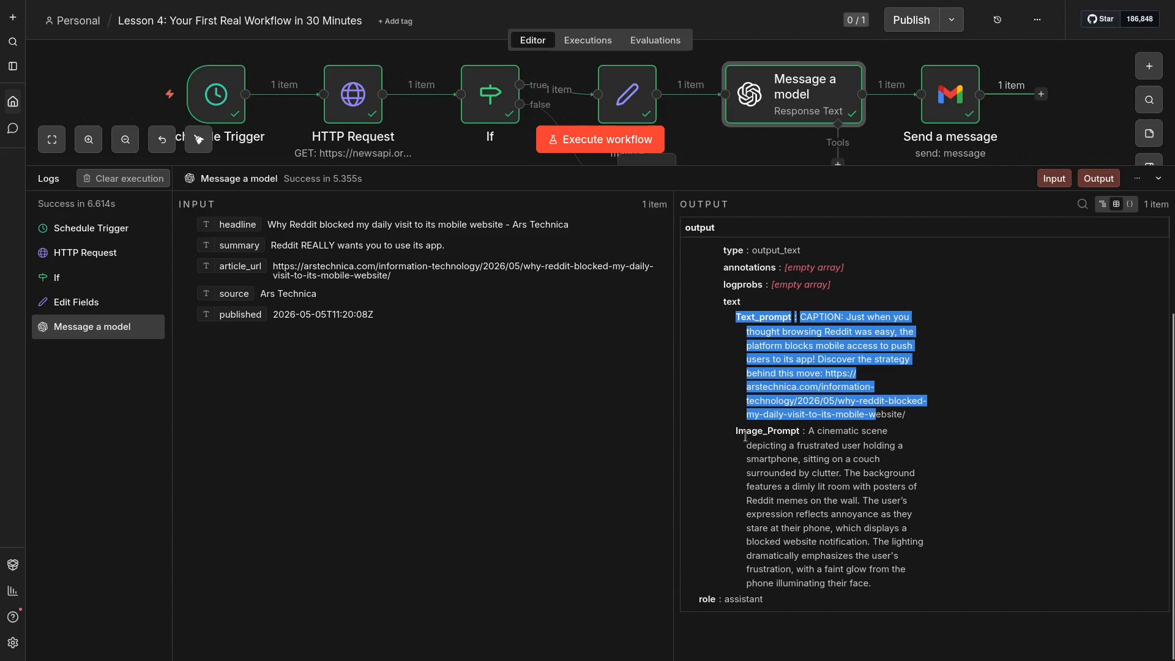
pyautogui.moveTo(745, 436); pyautogui.dragTo(860, 574)
pyautogui.click(860, 574)
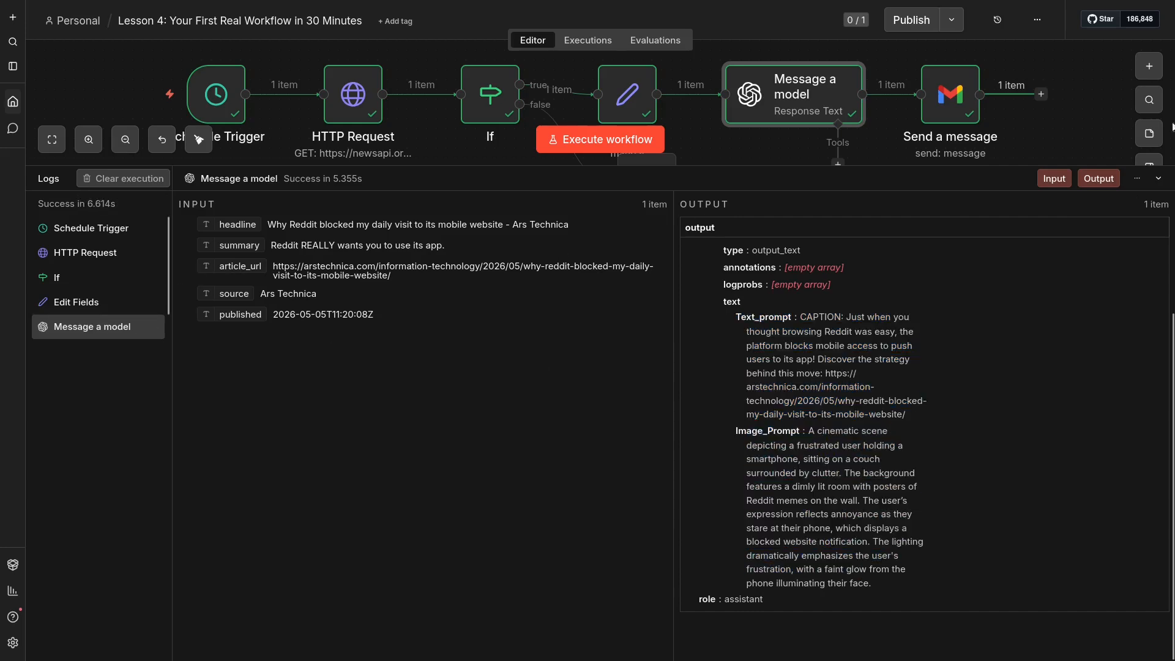
# Step: Review the Send a message node's input and output in the execution logs
pyautogui.click(938, 100)
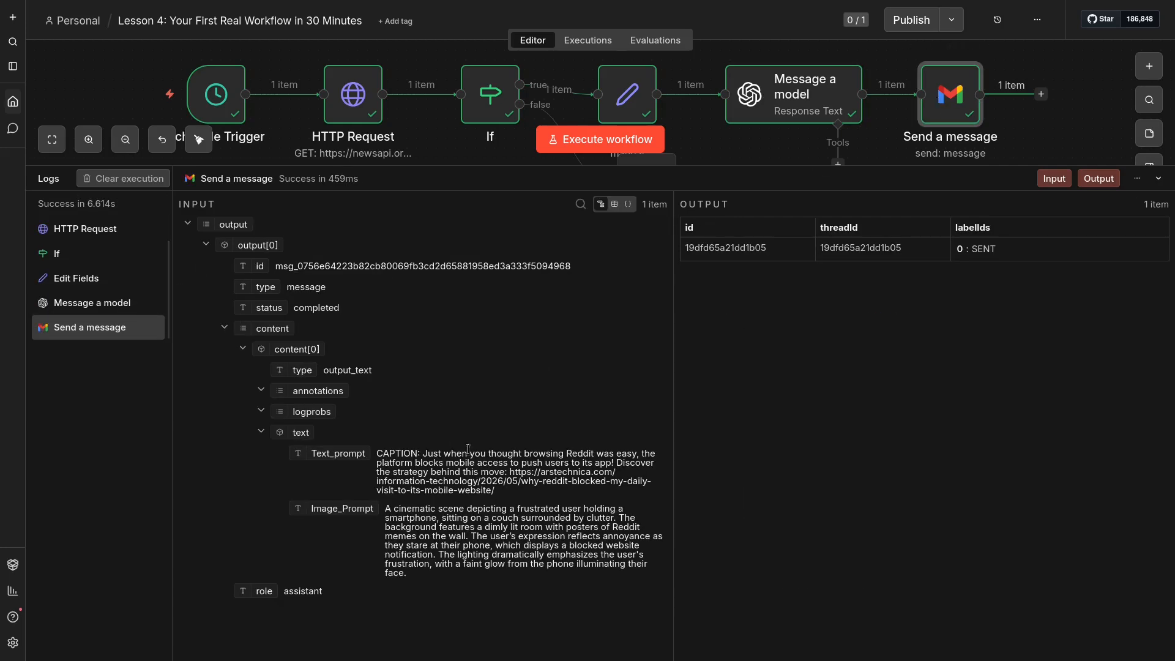
pyautogui.tripleClick(464, 530)
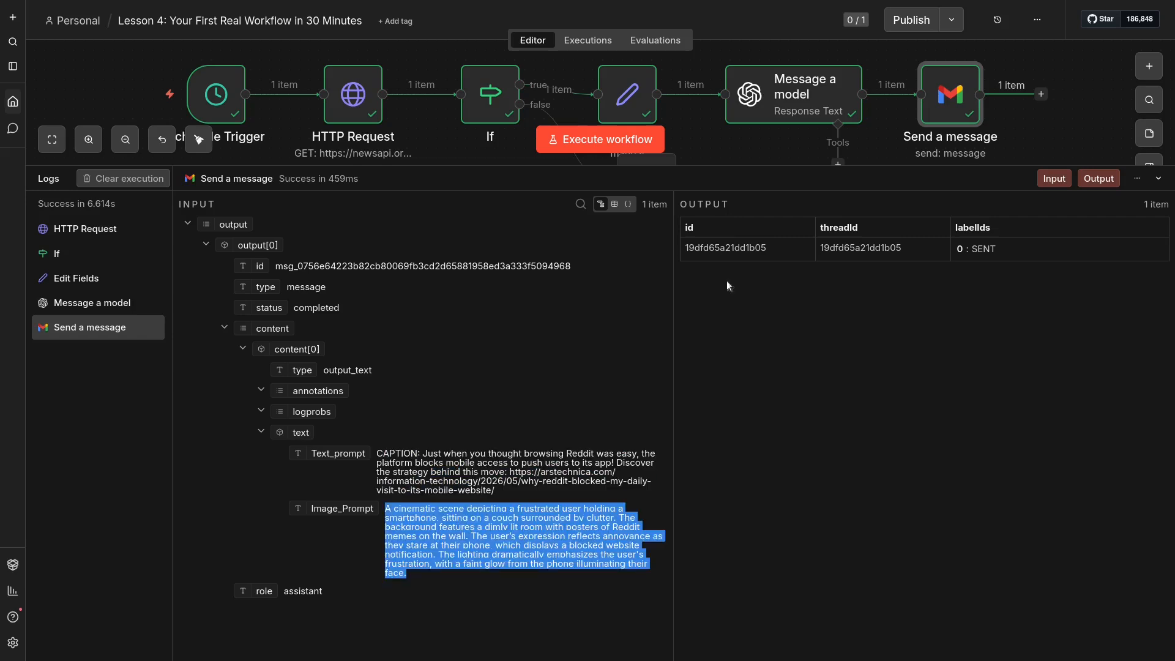
pyautogui.click(797, 366)
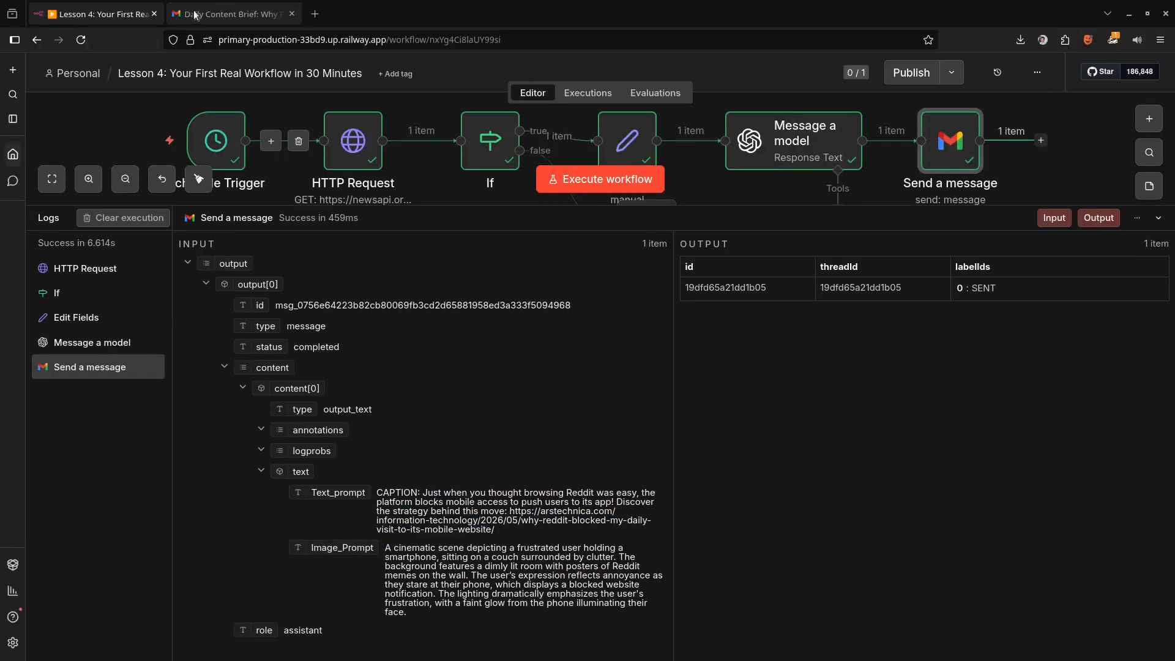
# Step: Switch to Gmail and check the received Daily Content Brief email and the n8n Alert fallback email
pyautogui.click(196, 15)
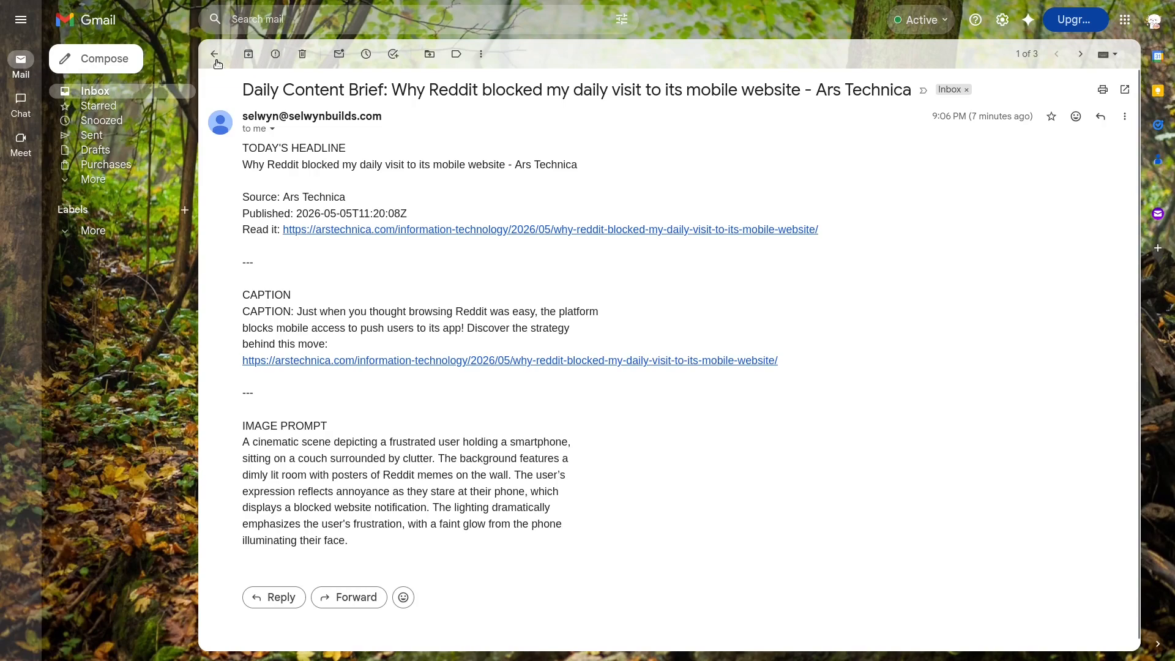
pyautogui.click(214, 54)
pyautogui.click(422, 129)
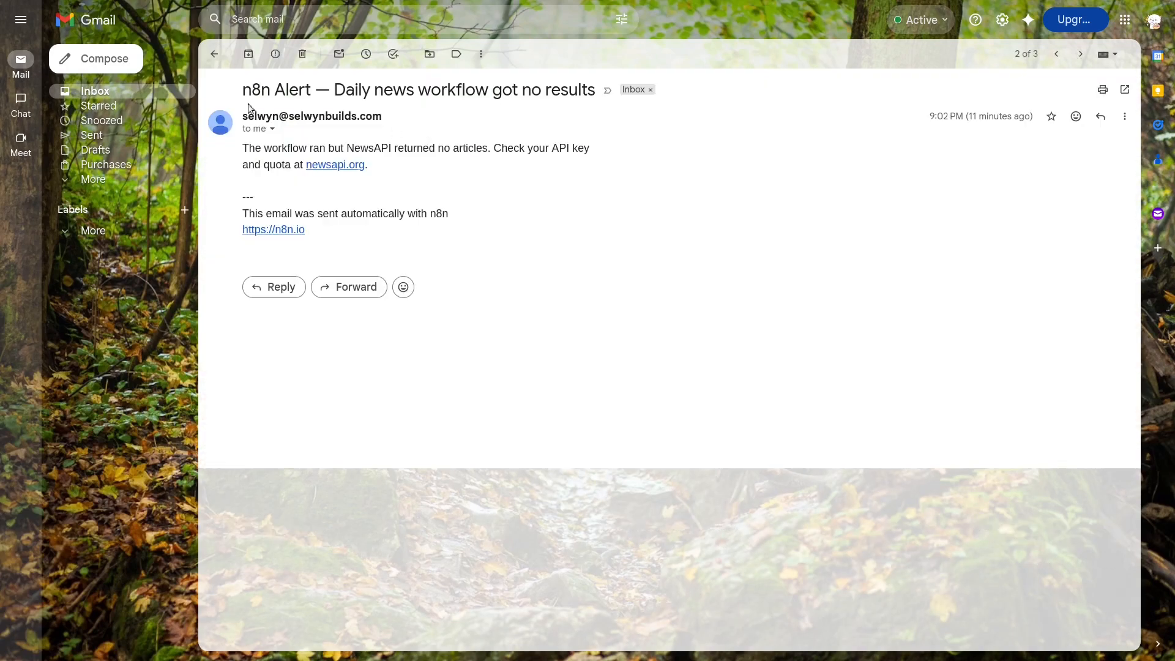
pyautogui.click(218, 58)
pyautogui.click(302, 110)
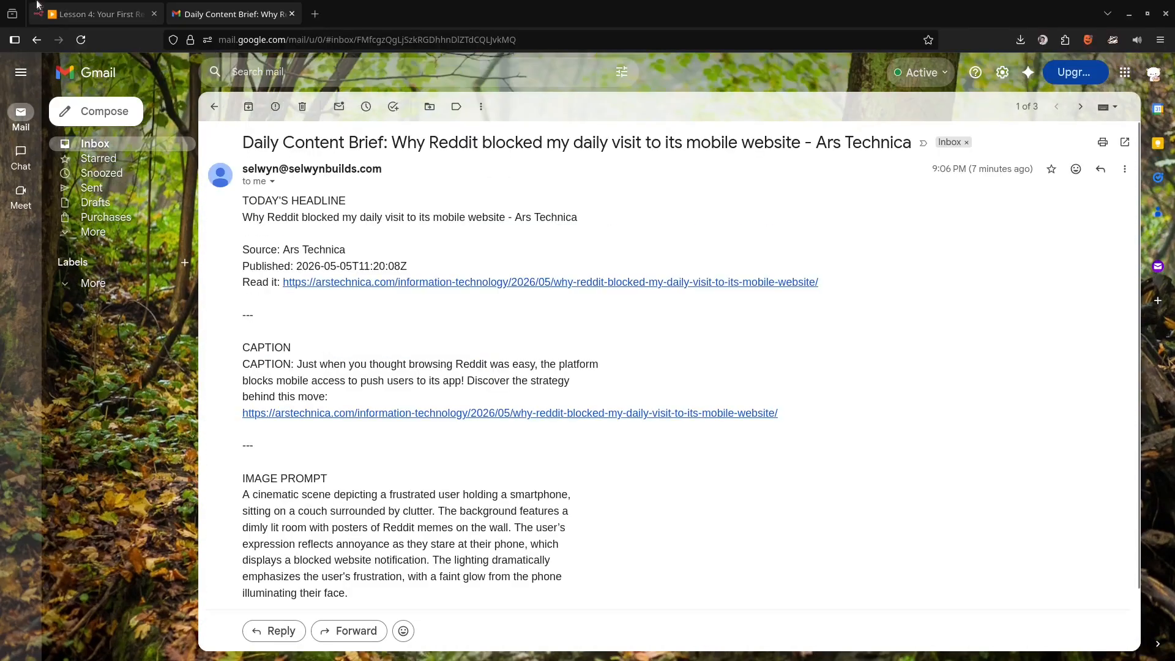
# Step: Return to the n8n workflow, collapse the execution logs and open the Message a model node's settings
pyautogui.click(114, 13)
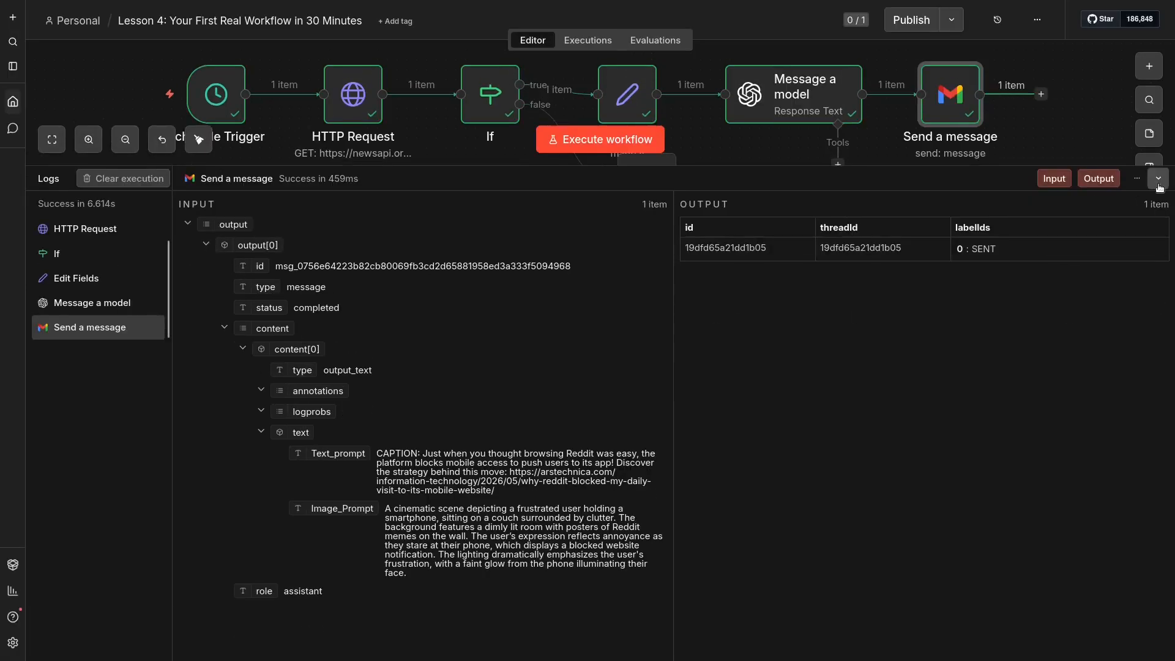
pyautogui.click(1155, 222)
pyautogui.scroll(3, 913, 528)
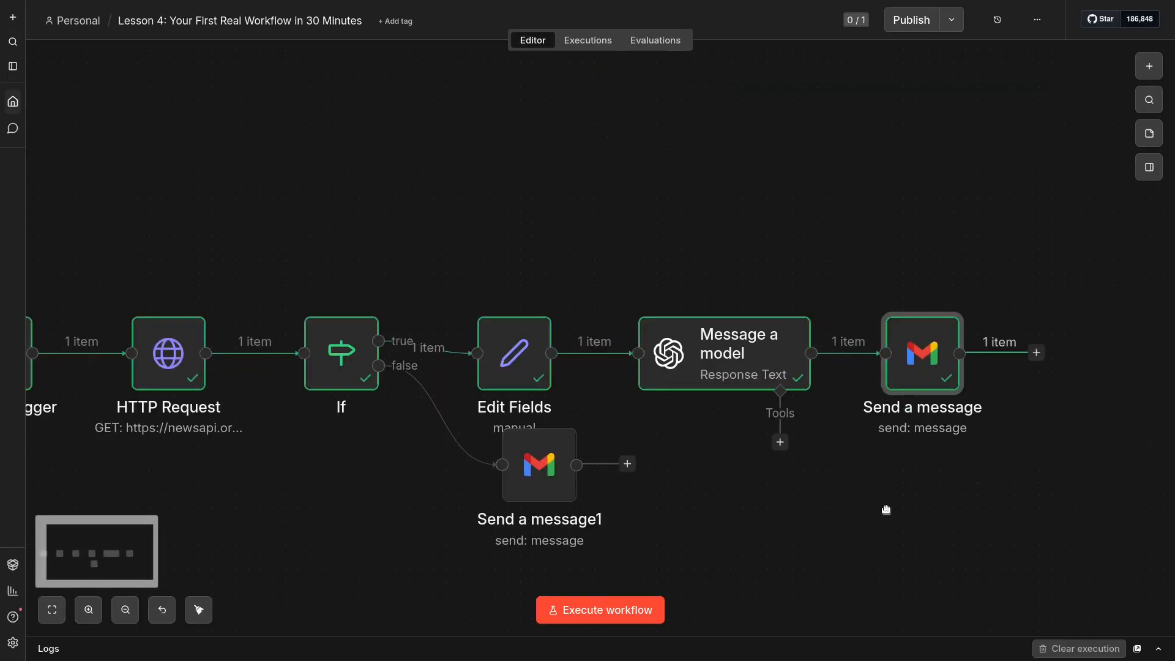
pyautogui.click(732, 360)
pyautogui.doubleClick(732, 360)
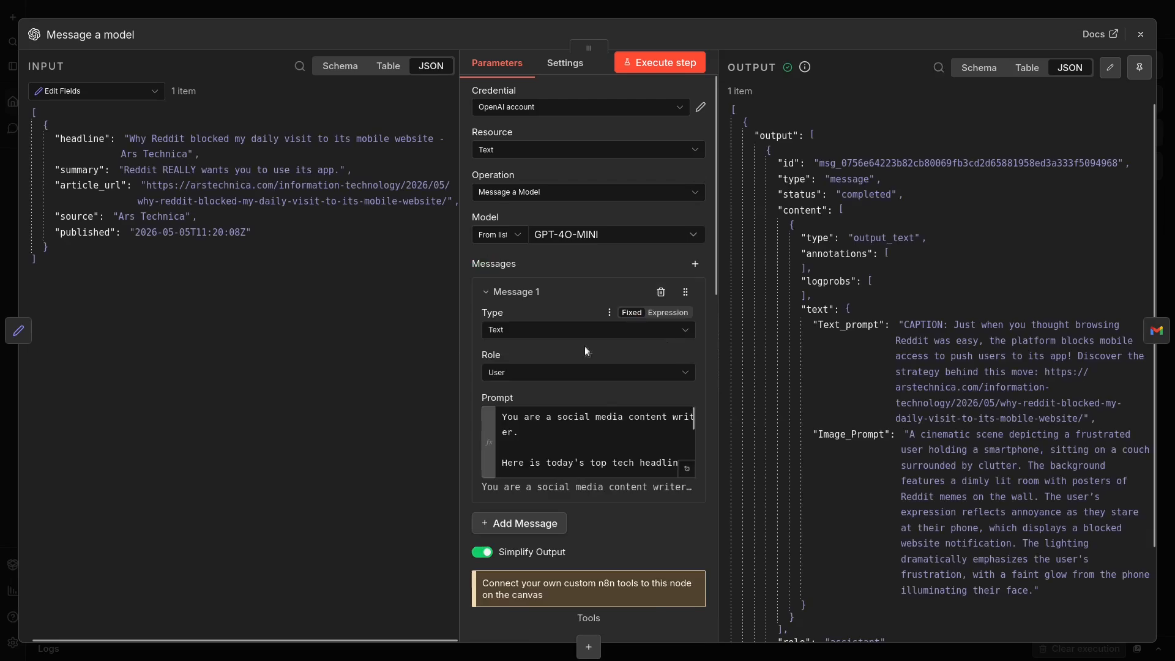
# Step: Examine the Message a model node's prompt and its Output Format JSON schema, including the expanded schema editor
pyautogui.scroll(-10, 632, 567)
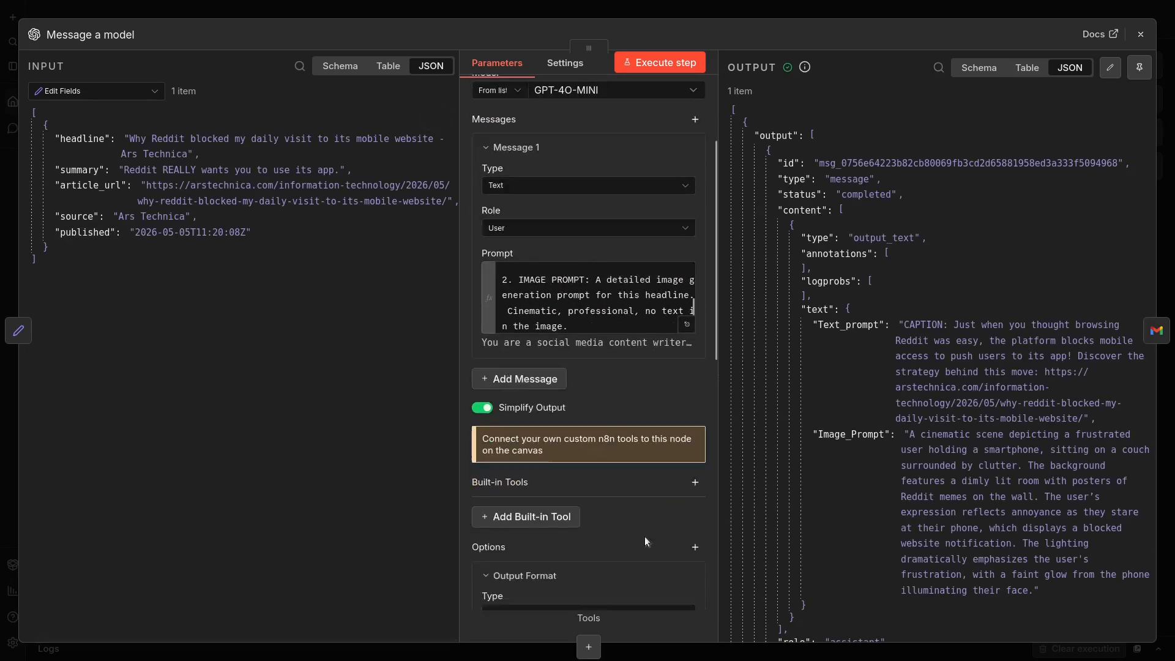
pyautogui.click(690, 511)
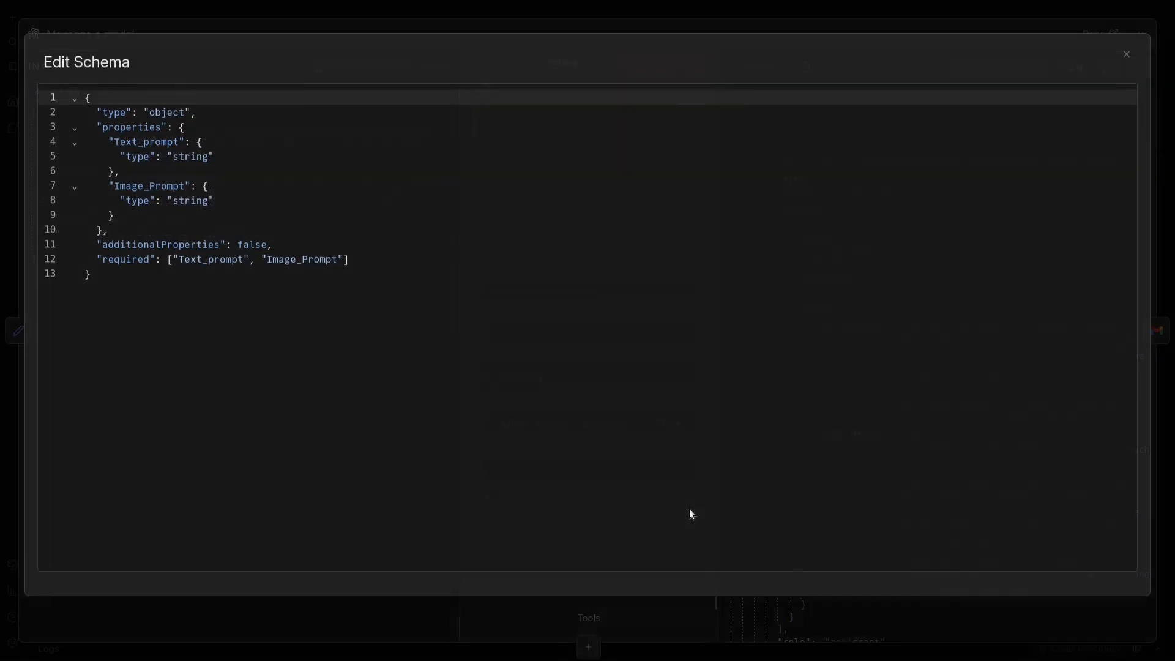
pyautogui.click(9, 200)
pyautogui.scroll(-5, 549, 482)
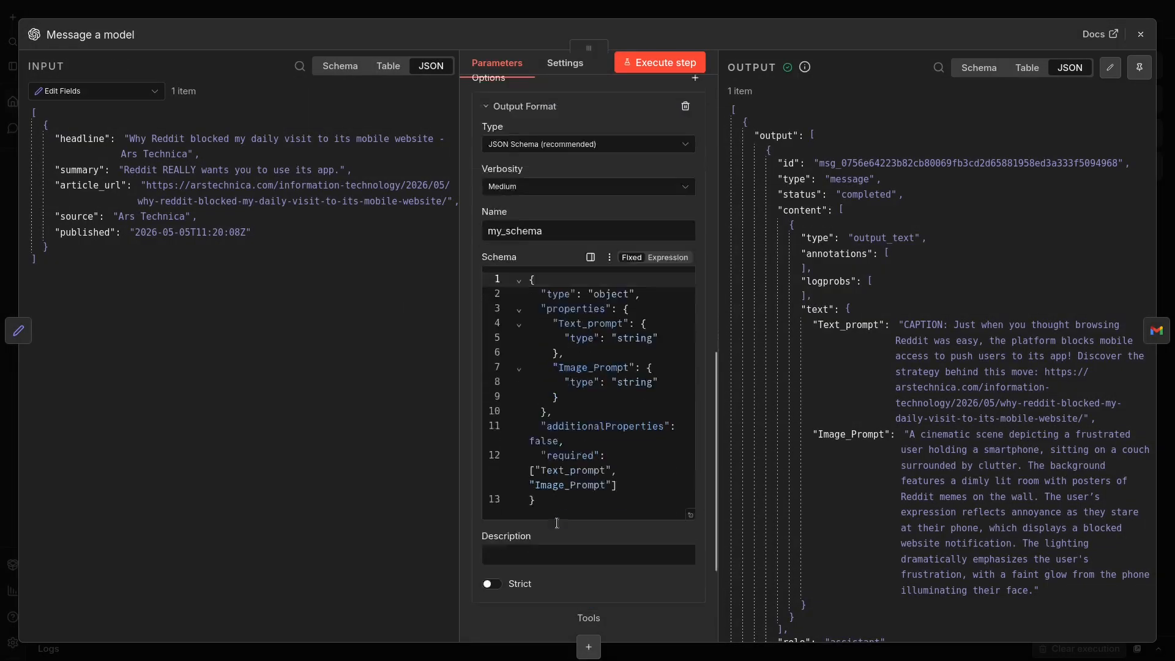
pyautogui.click(539, 147)
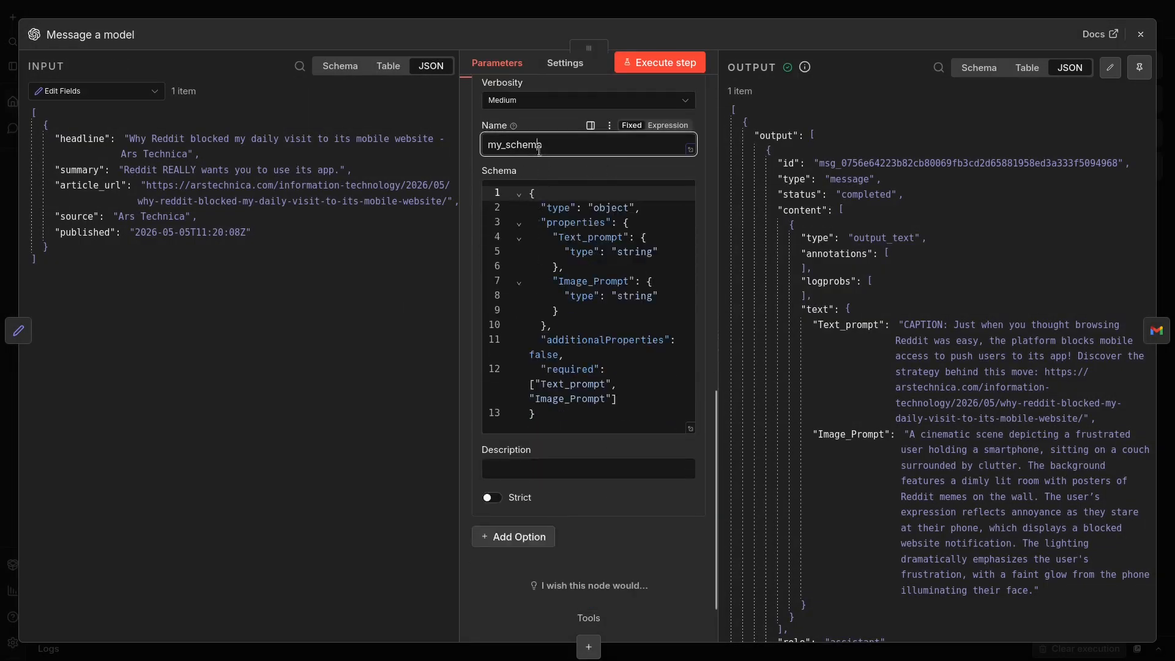